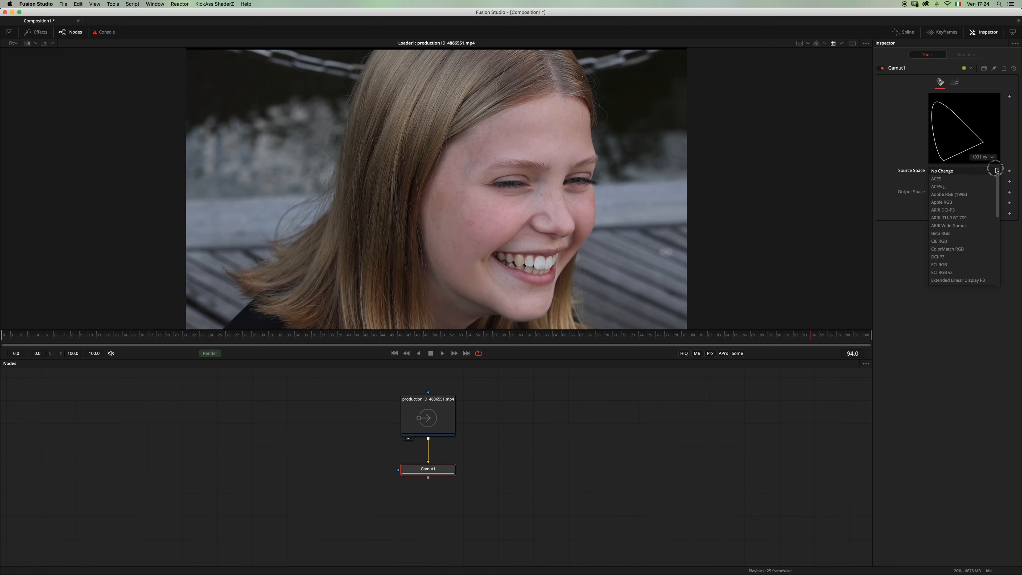
Step: Set the Gamut node's source space to ITU-R BT.709 (scene) and show the node in the viewer
{"action": "left_click", "coordinate": [985, 234]}
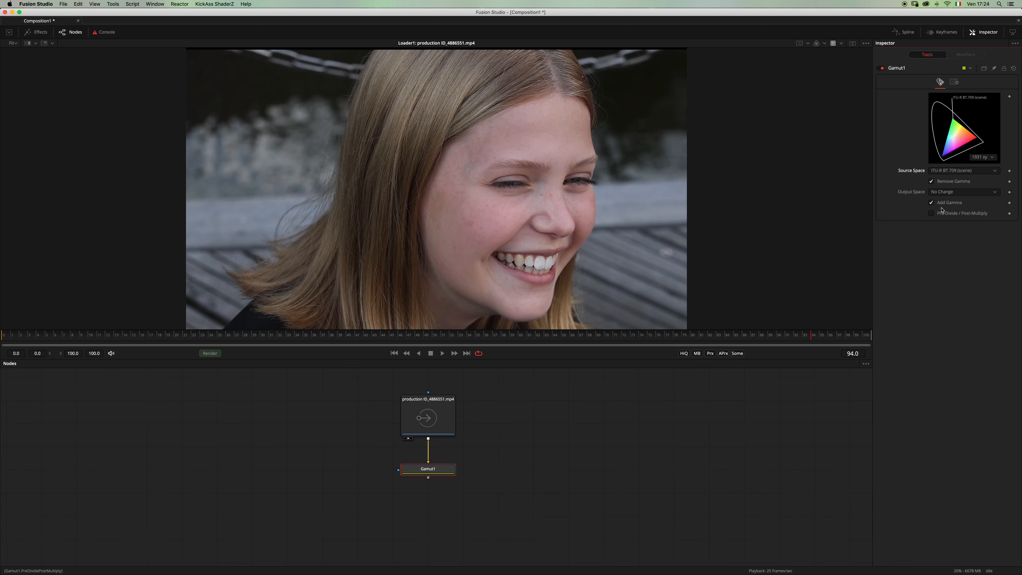
{"action": "key", "text": "1"}
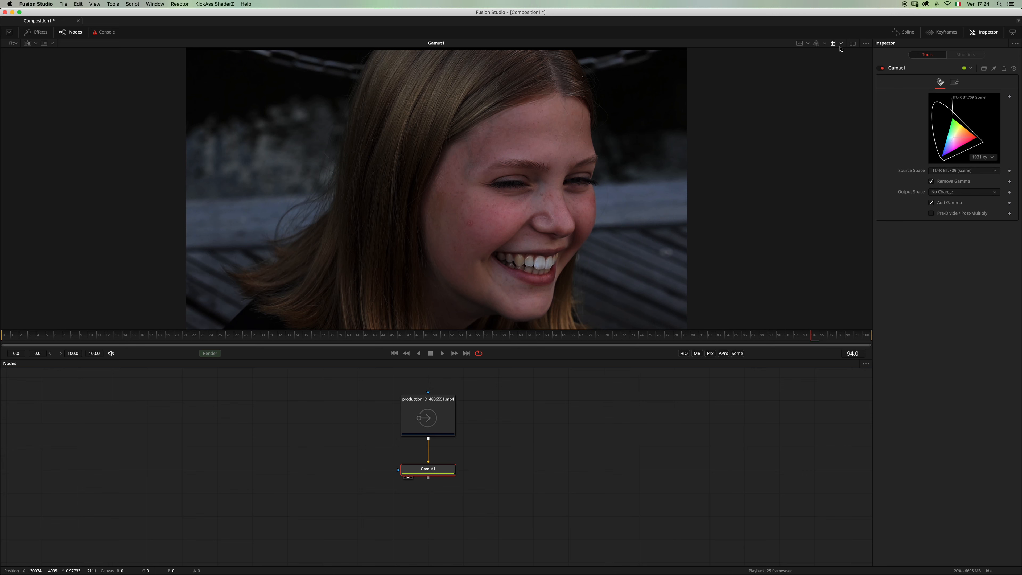
Step: Turn on the Gamut View LUT for the viewer
{"action": "left_click", "coordinate": [808, 64]}
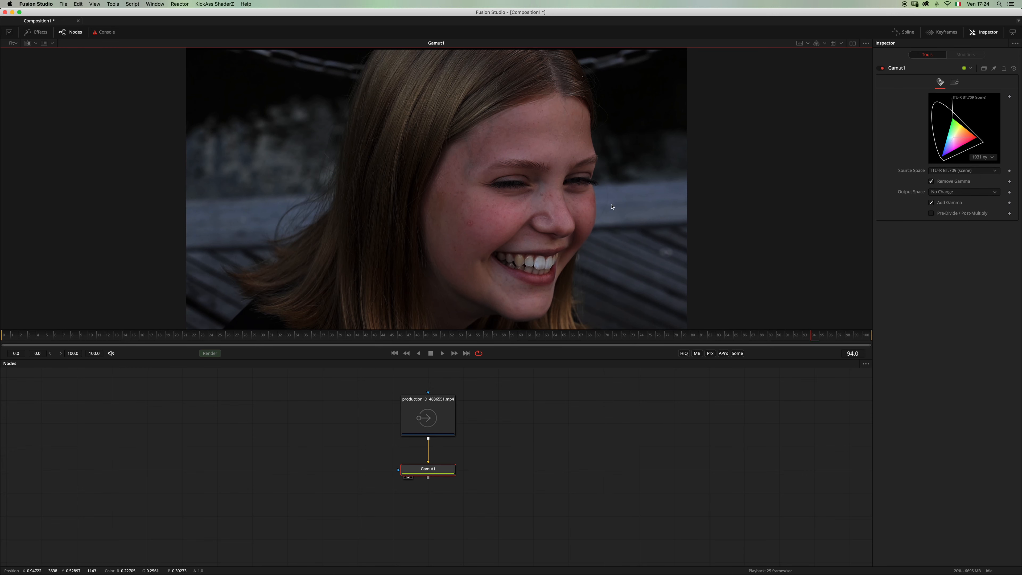
{"action": "left_click", "coordinate": [834, 43]}
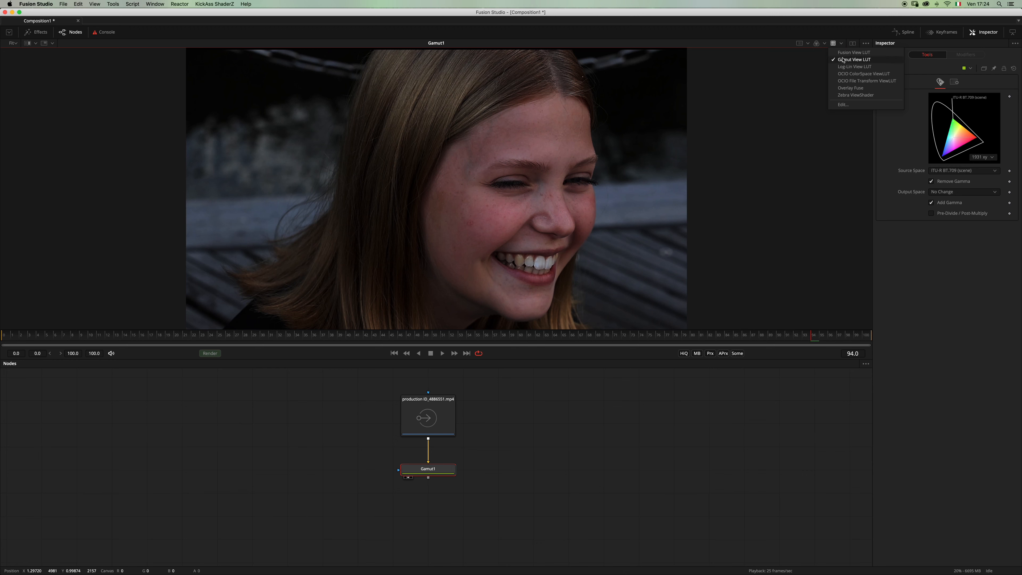
{"action": "left_click", "coordinate": [859, 61]}
Step: Edit the viewer's Gamut LUT so its output space is ITU-R BT.709 (scene), and close the LUT editor
{"action": "left_click", "coordinate": [834, 43]}
{"action": "left_click", "coordinate": [843, 104]}
{"action": "left_click", "coordinate": [559, 393]}
{"action": "scroll", "coordinate": [559, 456], "scroll_direction": "down", "scroll_amount": 5}
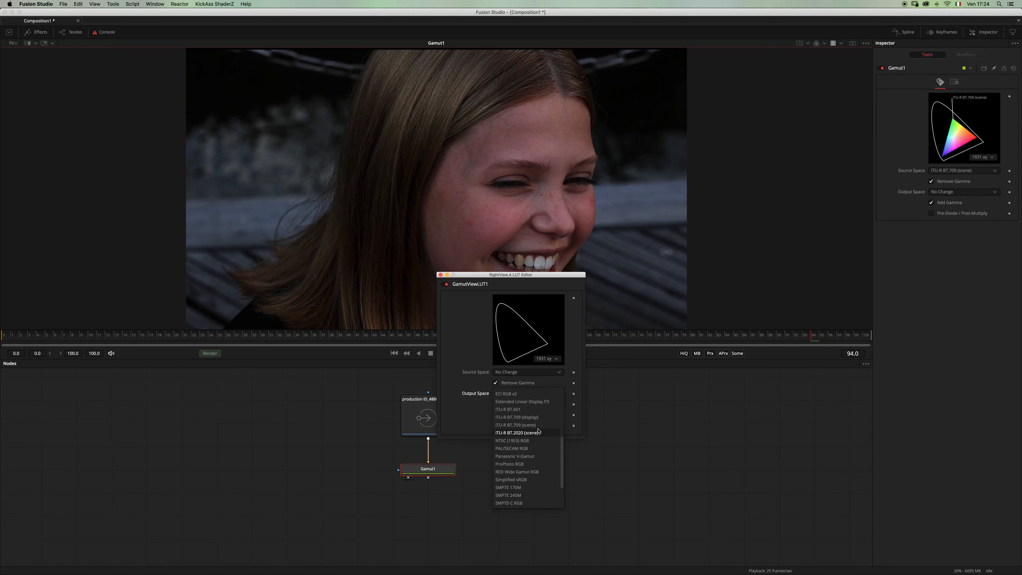
{"action": "left_click", "coordinate": [537, 425]}
{"action": "left_click", "coordinate": [514, 427]}
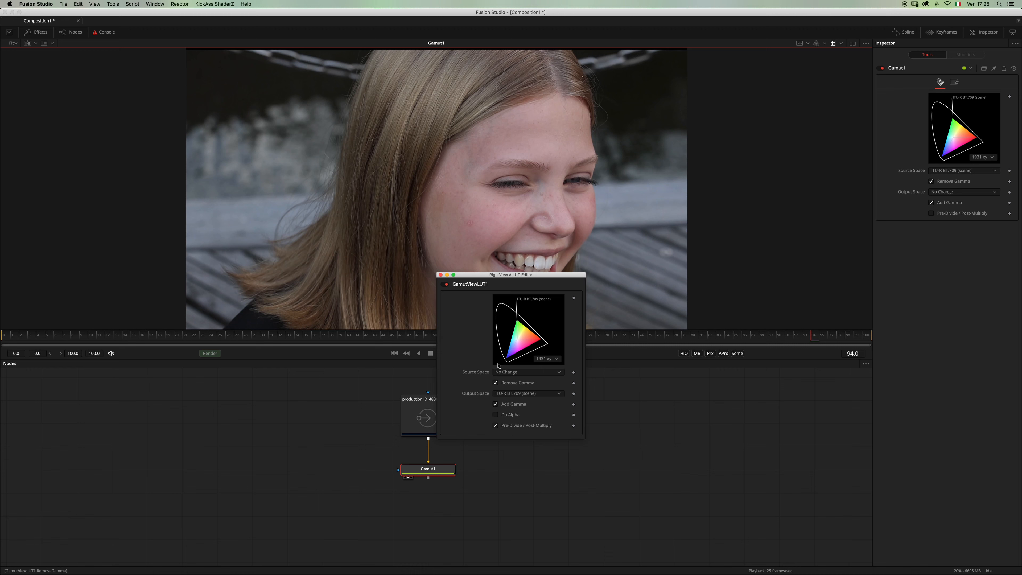
{"action": "left_click", "coordinate": [441, 275]}
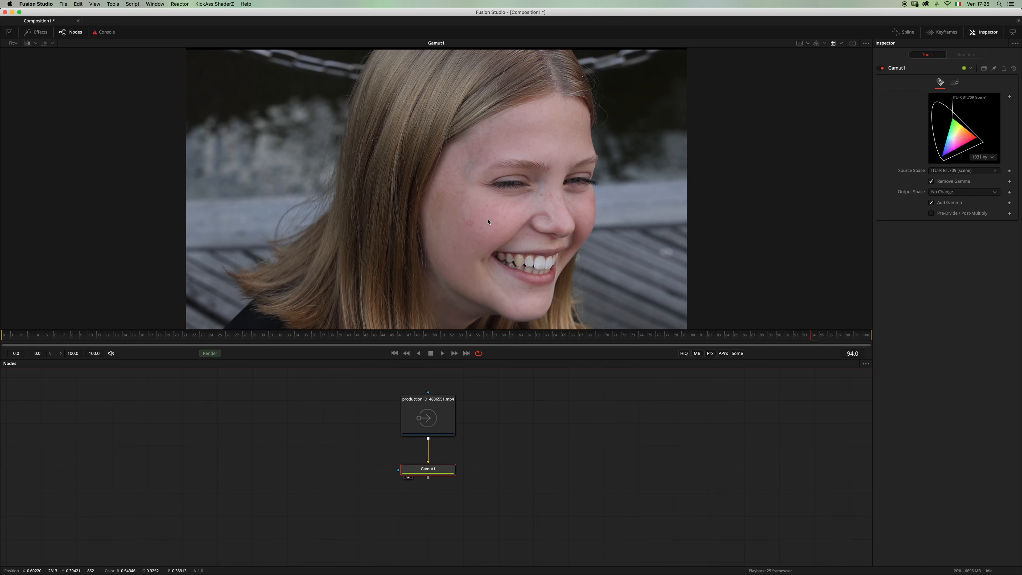
Step: Examine the skin marks on the woman's cheek, temple and forehead close up
{"action": "scroll", "coordinate": [484, 191], "scroll_direction": "up", "scroll_amount": 4}
{"action": "scroll", "coordinate": [484, 191], "scroll_direction": "up", "scroll_amount": 2}
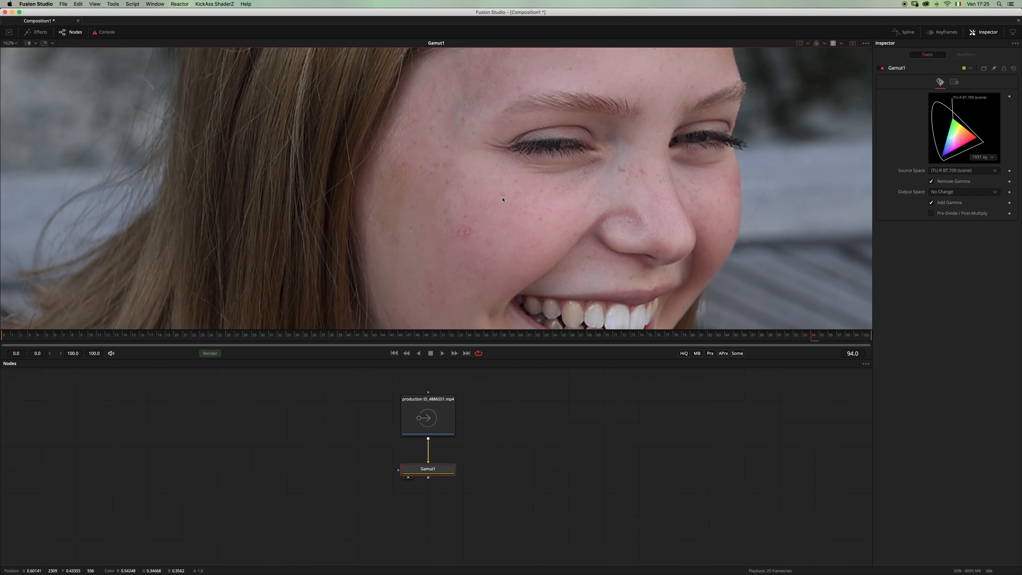
{"action": "left_click_drag", "start_coordinate": [496, 199], "coordinate": [505, 196]}
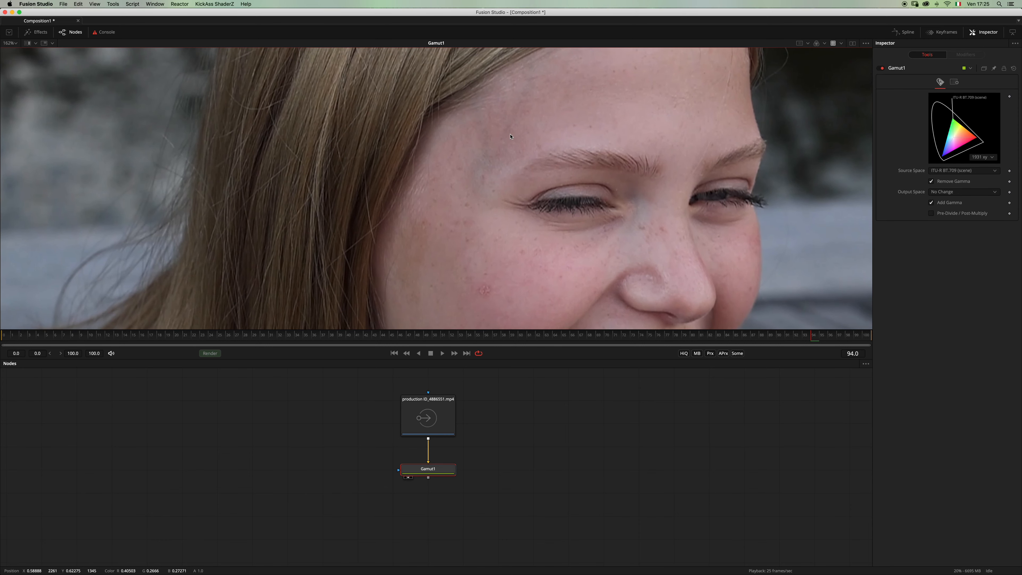
{"action": "scroll", "coordinate": [529, 119], "scroll_direction": "down", "scroll_amount": 2}
{"action": "left_click_drag", "start_coordinate": [486, 270], "coordinate": [483, 190]}
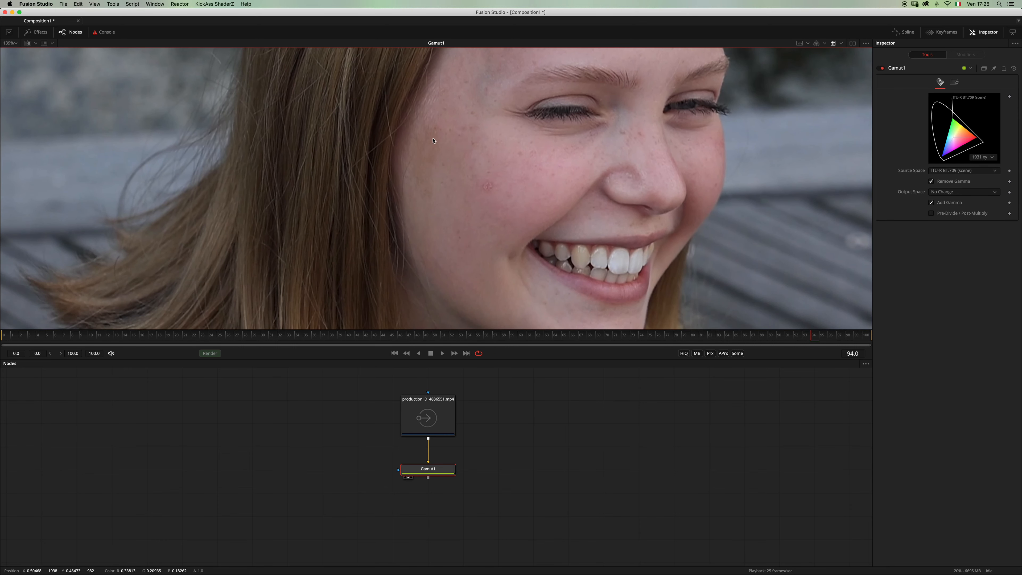
{"action": "scroll", "coordinate": [463, 169], "scroll_direction": "down", "scroll_amount": 1}
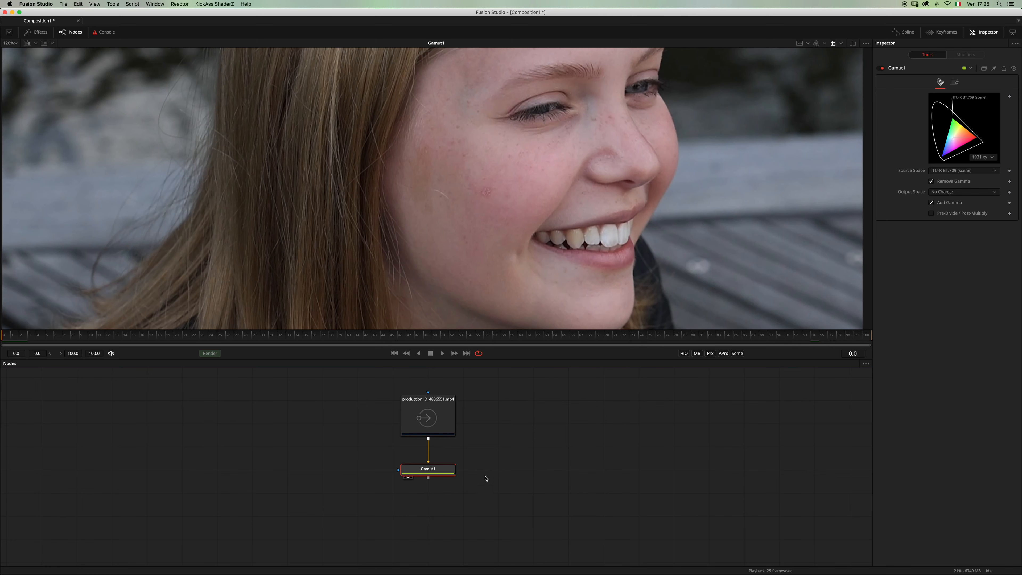
Step: Add a Mocha Pro node after the Gamut node and launch its mocha interface
{"action": "key", "text": "shift+space"}
{"action": "type", "text": "gam"}
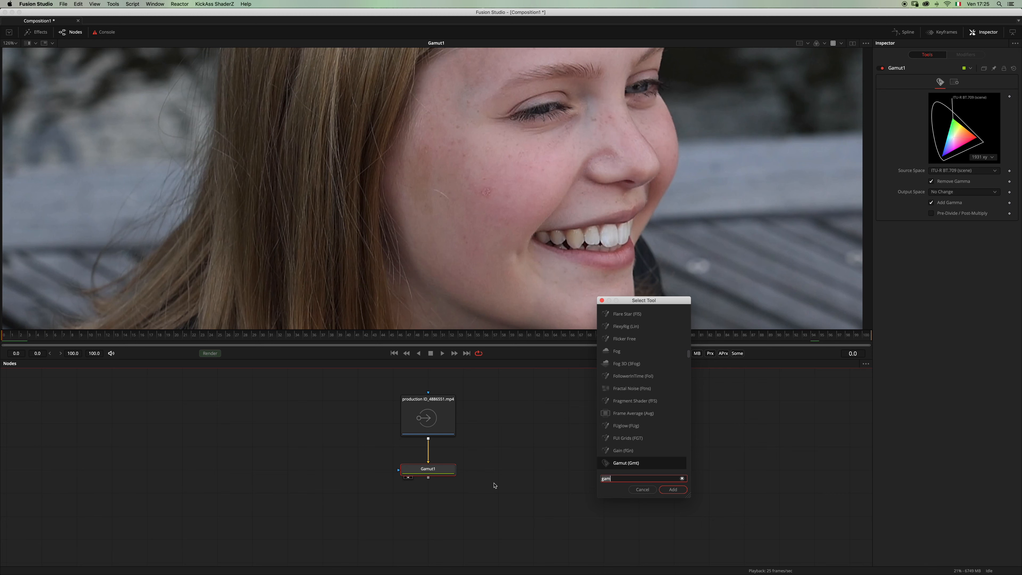
{"action": "type", "text": "mocha"}
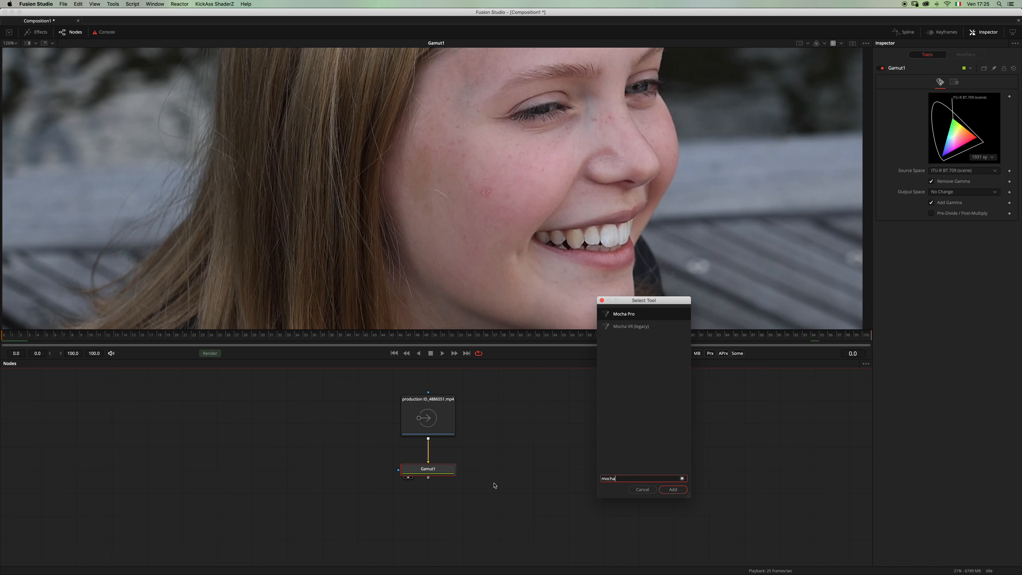
{"action": "key", "text": "Return"}
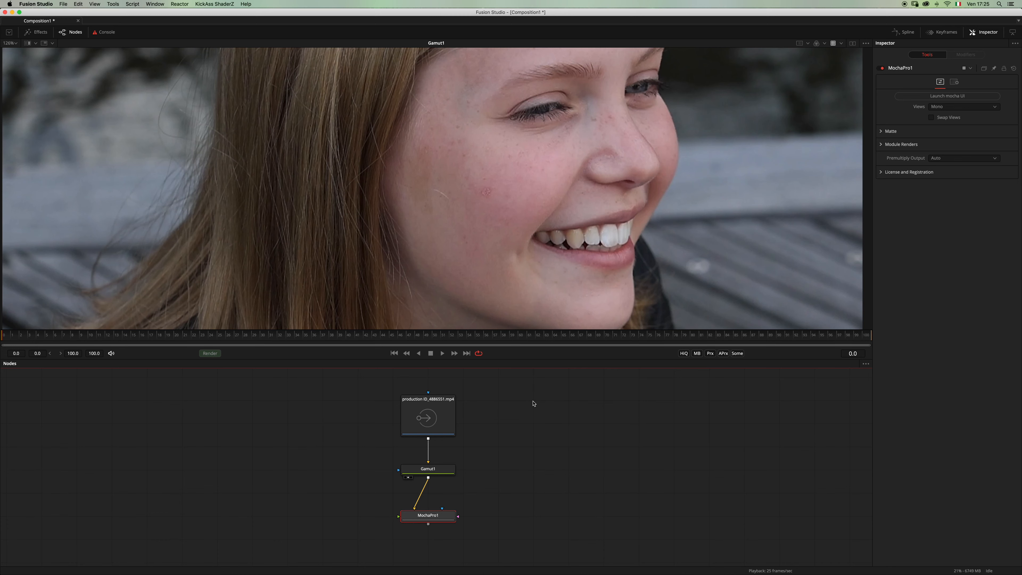
{"action": "left_click", "coordinate": [947, 96]}
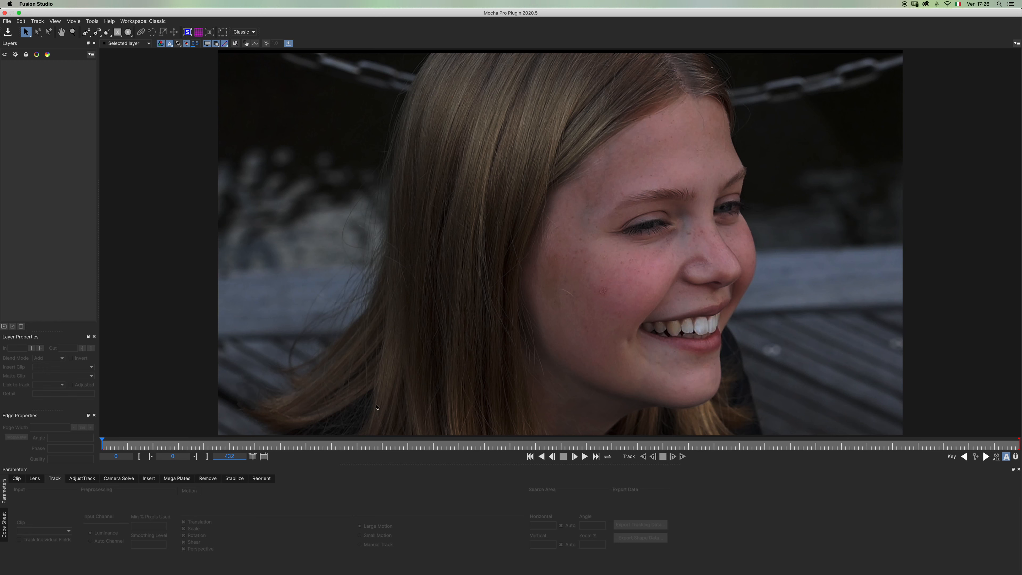
Step: In the viewer preferences, set the working colorspace to scene_linear (linear) and the display view to rec709 (default)
{"action": "left_click", "coordinate": [1016, 43]}
{"action": "left_click", "coordinate": [889, 63]}
{"action": "left_click", "coordinate": [935, 143]}
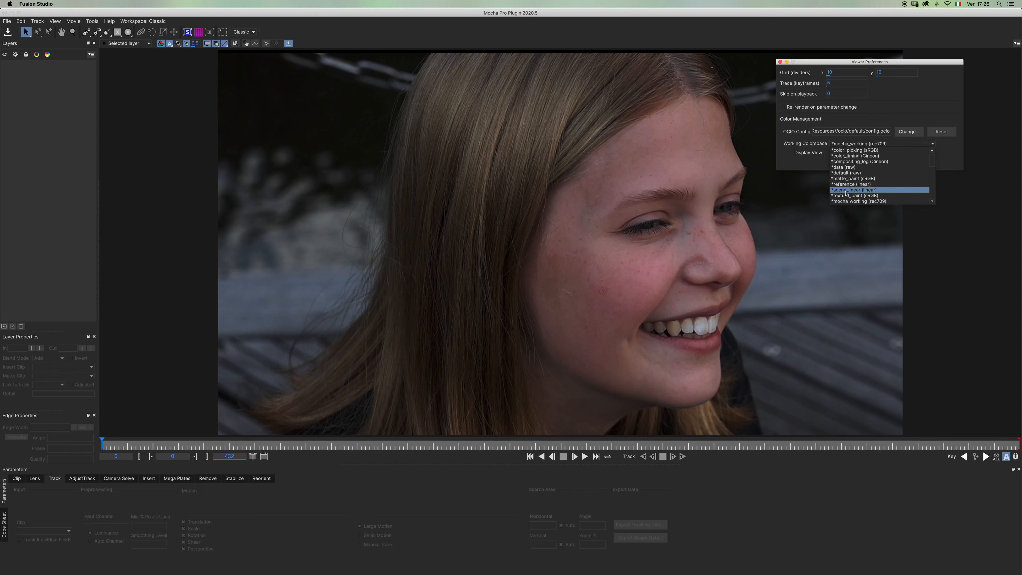
{"action": "left_click", "coordinate": [871, 190]}
{"action": "left_click", "coordinate": [933, 154]}
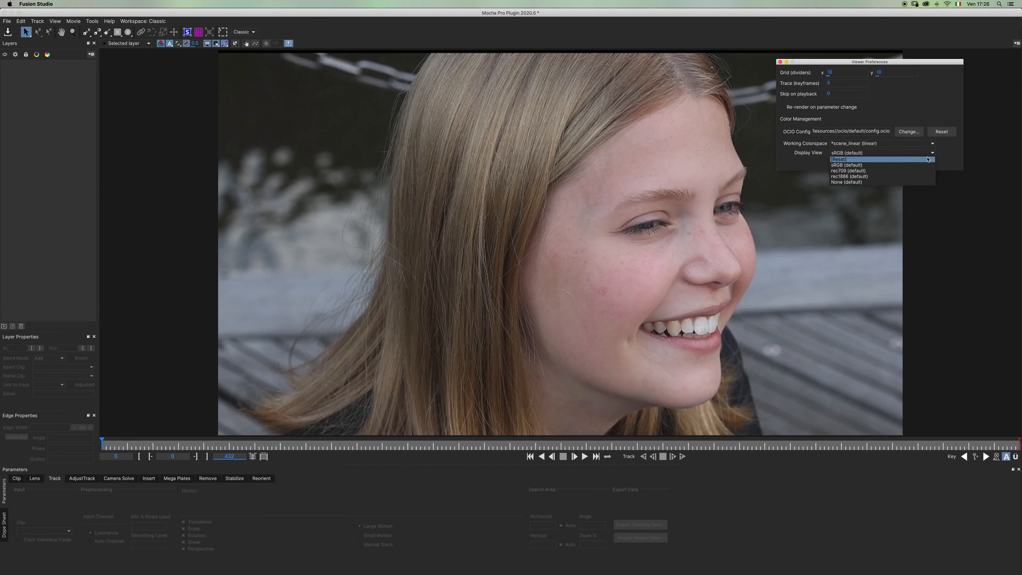
{"action": "left_click", "coordinate": [889, 172]}
{"action": "left_click", "coordinate": [781, 62]}
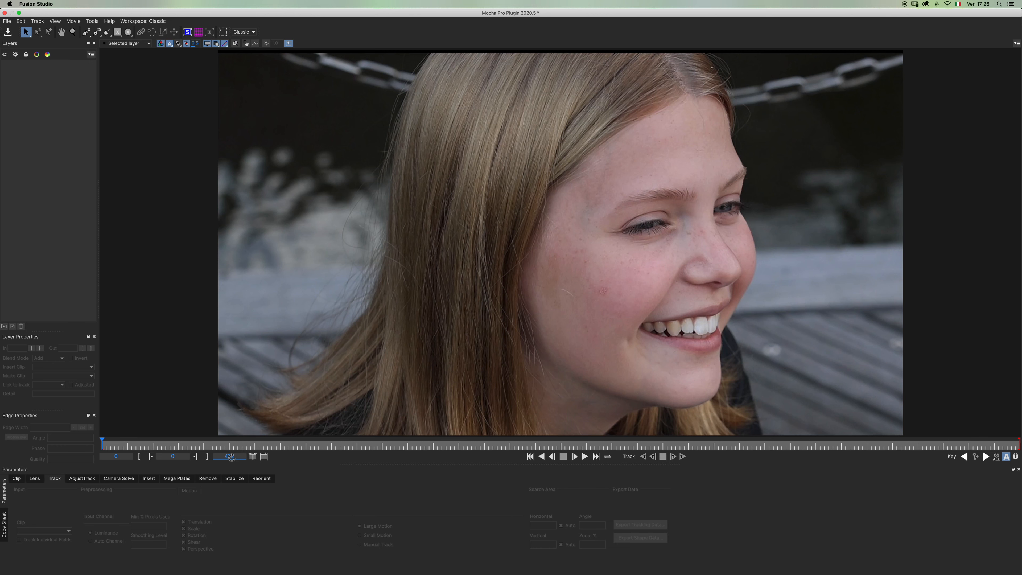
Step: Set the out point to frame 100 and draw a closed X-spline on the cheek, notched around the mark near the hair
{"action": "double_click", "coordinate": [235, 456]}
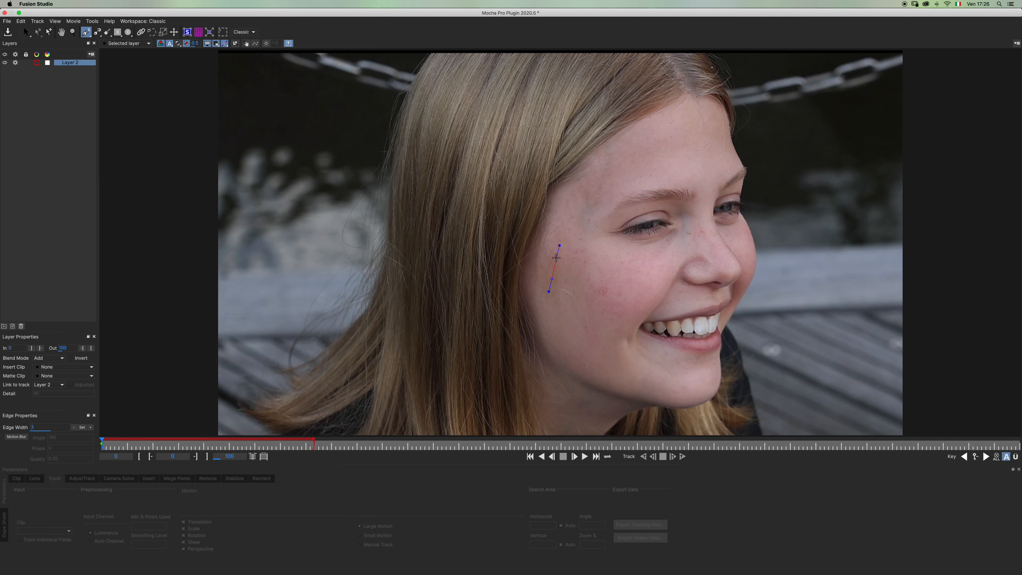
{"action": "left_click", "coordinate": [557, 255]}
{"action": "left_click", "coordinate": [586, 250]}
{"action": "left_click", "coordinate": [630, 269]}
{"action": "left_click", "coordinate": [636, 296]}
{"action": "left_click", "coordinate": [612, 345]}
{"action": "left_click", "coordinate": [568, 345]}
{"action": "left_click", "coordinate": [552, 308]}
{"action": "left_click", "coordinate": [580, 311]}
{"action": "left_click", "coordinate": [587, 283]}
{"action": "right_click", "coordinate": [571, 296]}
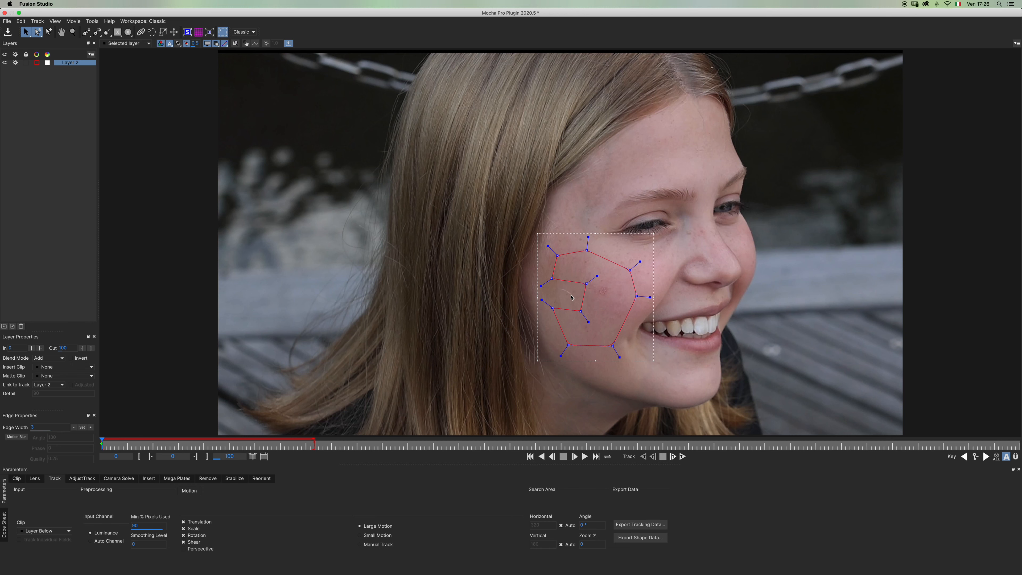
Step: Reposition the cheek spline's points on the hair side and along the notch to refine its outline
{"action": "left_click_drag", "start_coordinate": [556, 281], "coordinate": [559, 257]}
{"action": "left_click_drag", "start_coordinate": [581, 312], "coordinate": [578, 310]}
{"action": "left_click_drag", "start_coordinate": [553, 309], "coordinate": [549, 308]}
{"action": "left_click_drag", "start_coordinate": [567, 345], "coordinate": [611, 343]}
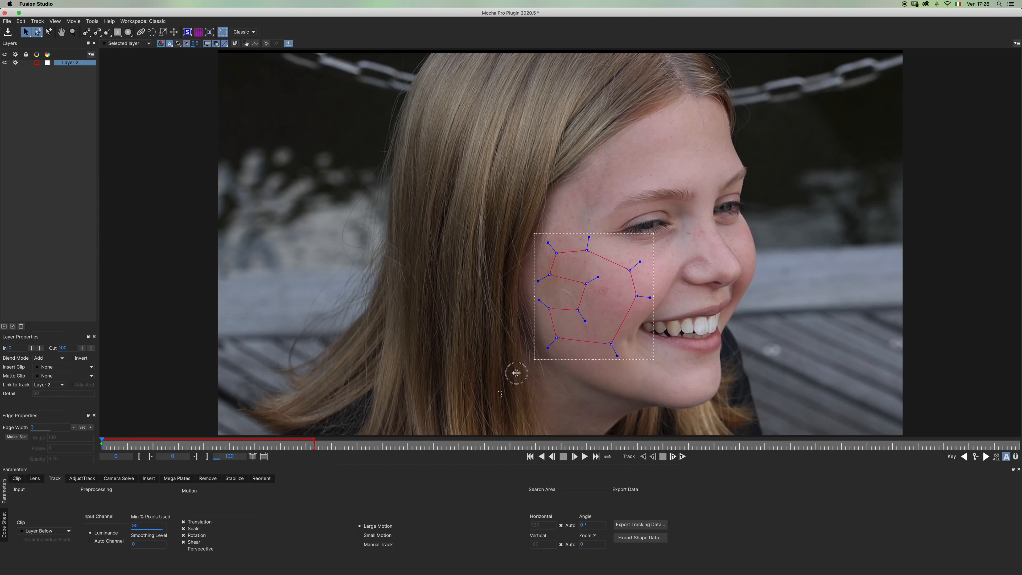
{"action": "left_click", "coordinate": [663, 242]}
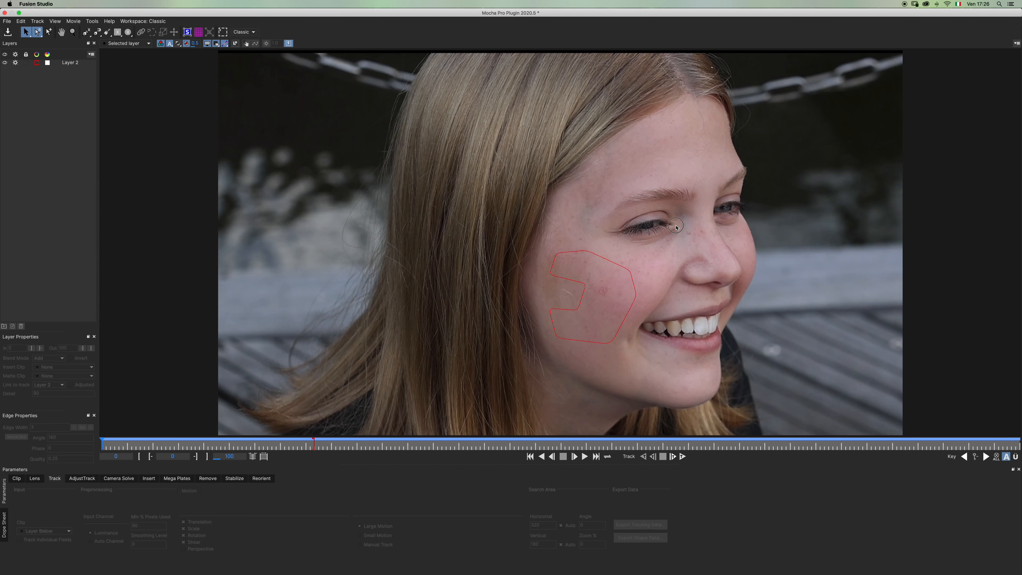
Step: Smooth the corners of the cheek spline into rounded curves
{"action": "left_click", "coordinate": [580, 292]}
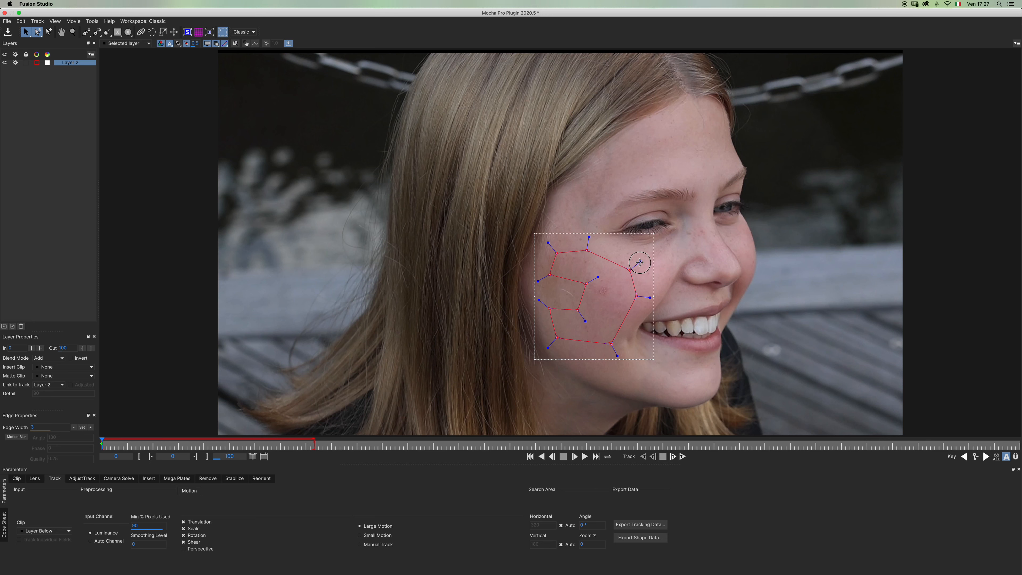
{"action": "left_click_drag", "start_coordinate": [587, 284], "coordinate": [590, 284]}
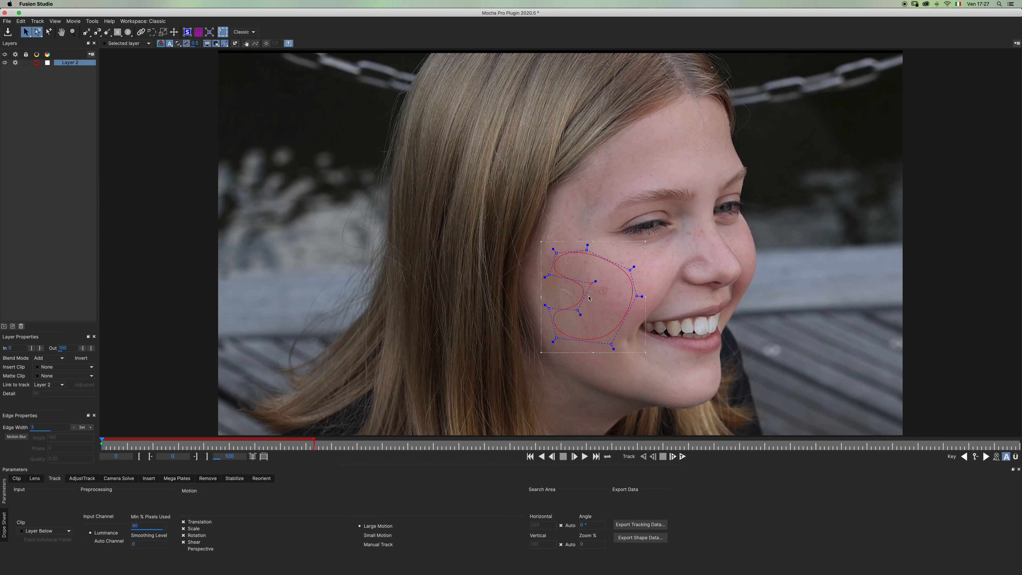
{"action": "left_click", "coordinate": [587, 249]}
{"action": "left_click_drag", "start_coordinate": [608, 345], "coordinate": [611, 346]}
Step: Track the cheek layer forward to frame 100 and play back the tracked shape
{"action": "left_click", "coordinate": [683, 456]}
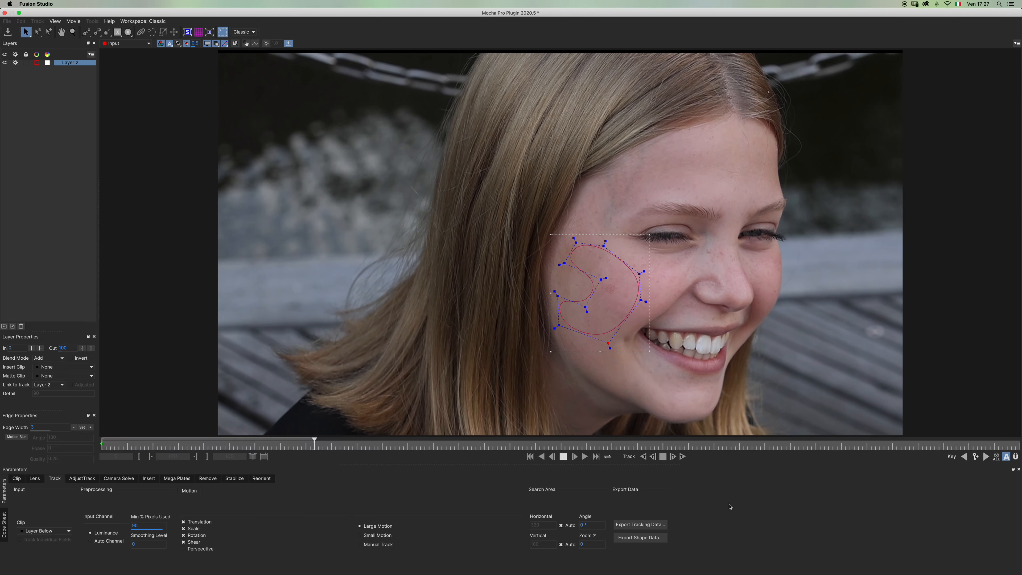
{"action": "key", "text": "space"}
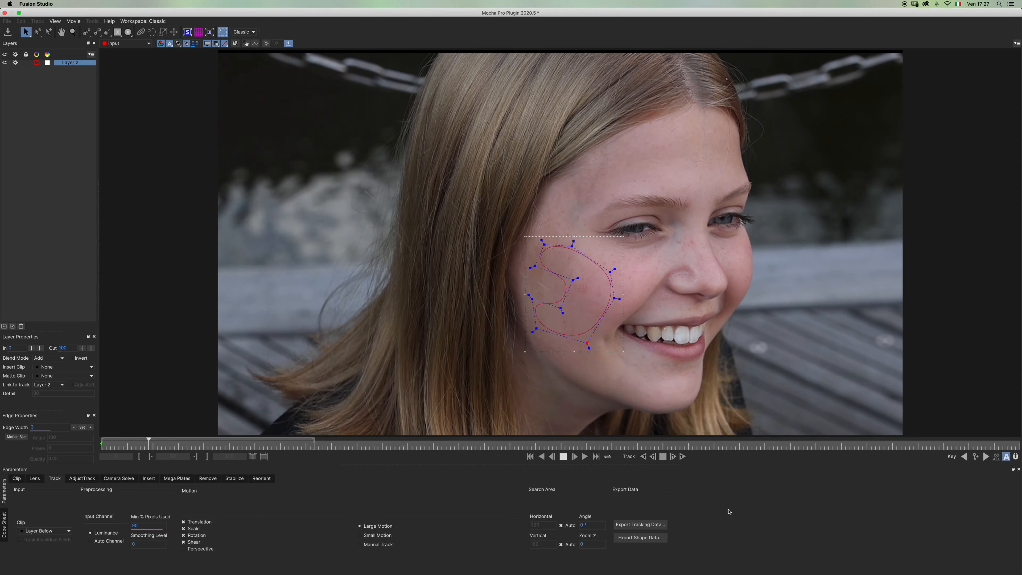
{"action": "left_click", "coordinate": [663, 456]}
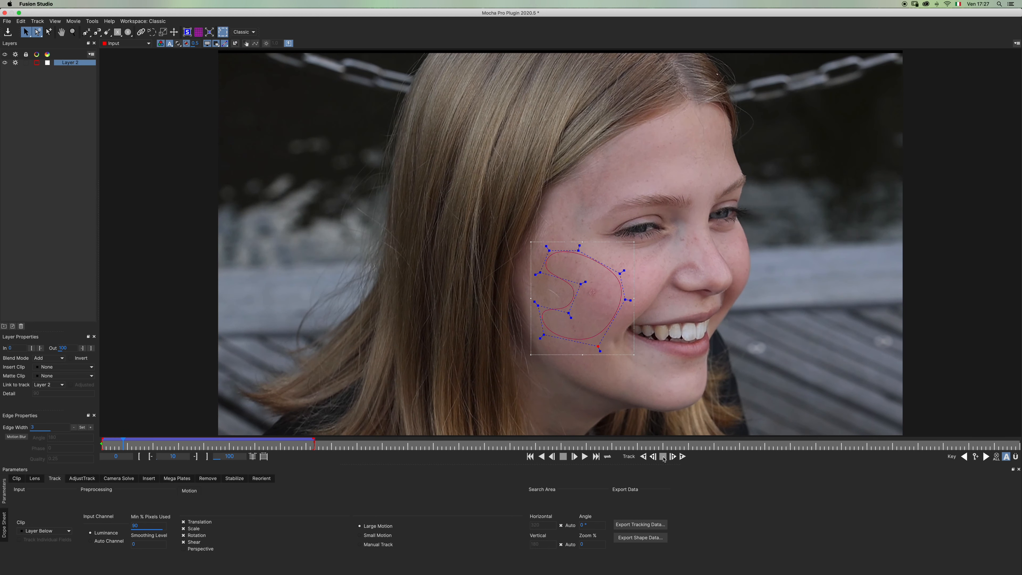
Step: Return to the first frame, show the planar surface and enlarge it until it encloses the whole cheek spline
{"action": "left_click", "coordinate": [530, 456]}
{"action": "left_click", "coordinate": [186, 32]}
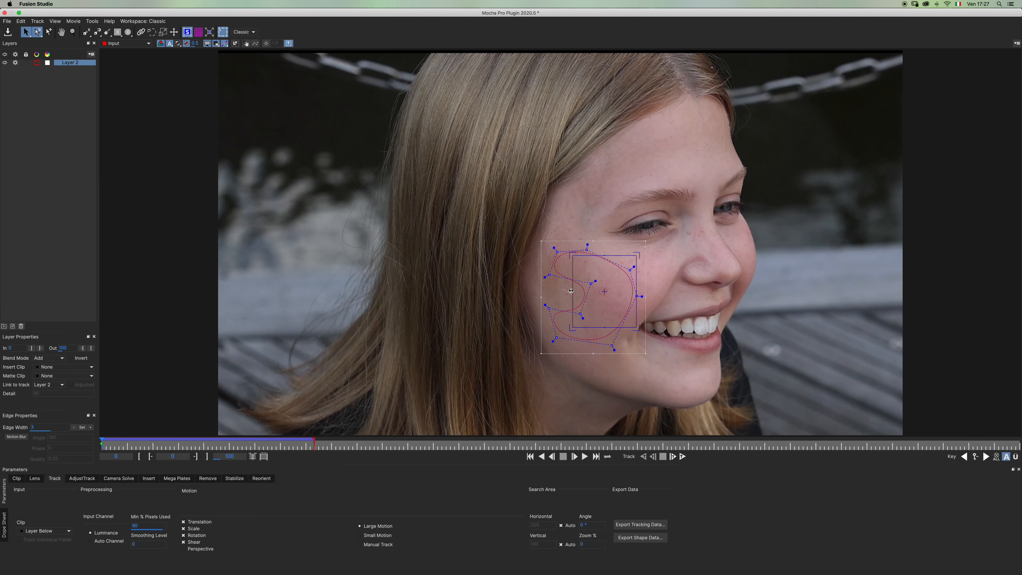
{"action": "left_click_drag", "start_coordinate": [573, 292], "coordinate": [603, 291]}
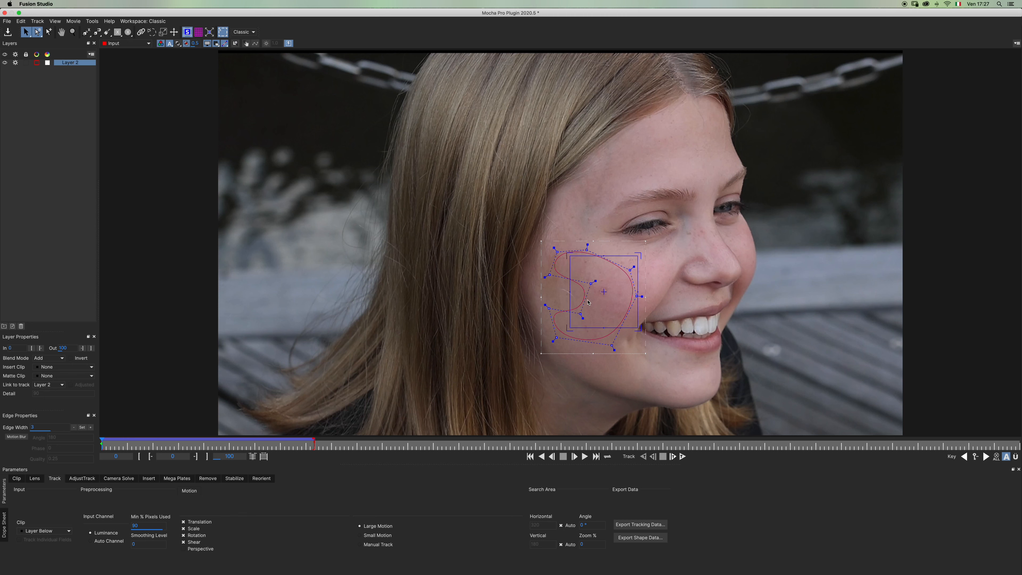
{"action": "left_click_drag", "start_coordinate": [570, 290], "coordinate": [531, 292]}
{"action": "left_click_drag", "start_coordinate": [609, 253], "coordinate": [606, 235]}
{"action": "left_click_drag", "start_coordinate": [604, 326], "coordinate": [604, 355]}
{"action": "left_click_drag", "start_coordinate": [540, 292], "coordinate": [517, 292]}
{"action": "left_click_drag", "start_coordinate": [605, 356], "coordinate": [604, 361]}
{"action": "left_click_drag", "start_coordinate": [517, 288], "coordinate": [509, 288]}
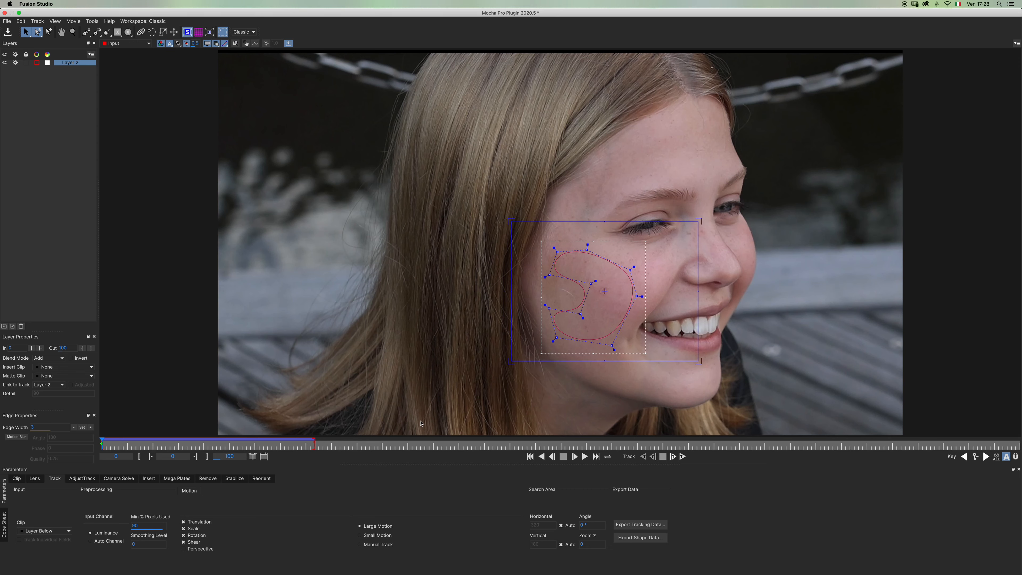
Step: Play the clip to check how the planar surface follows the cheek
{"action": "key", "text": "space"}
{"action": "key", "text": "space"}
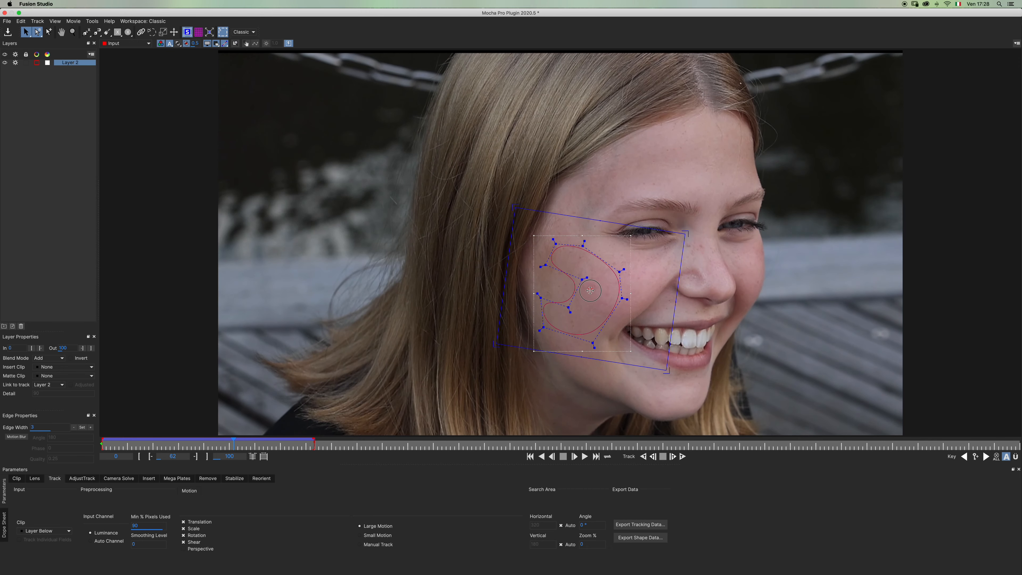
{"action": "key", "text": "space"}
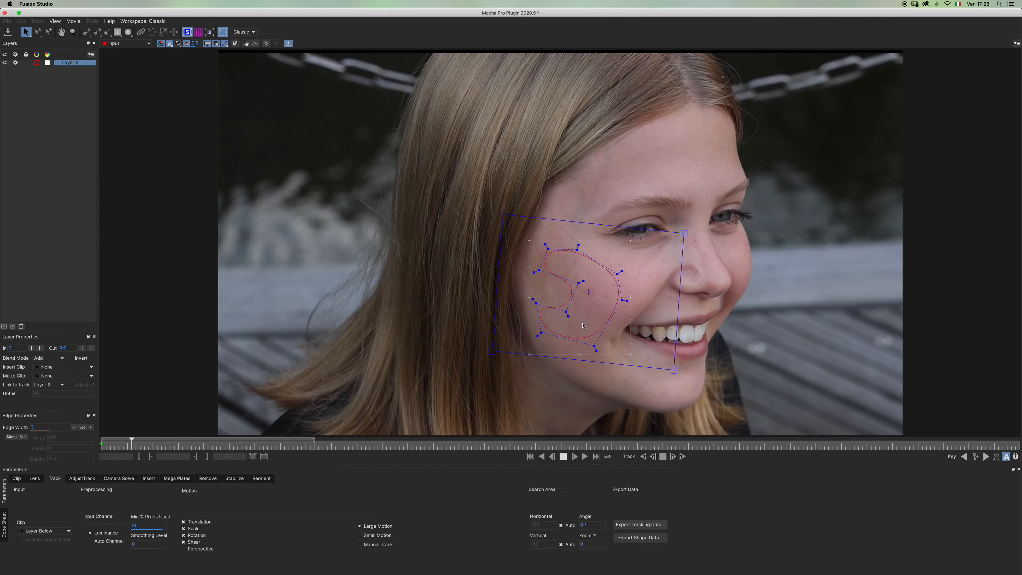
{"action": "key", "text": "space"}
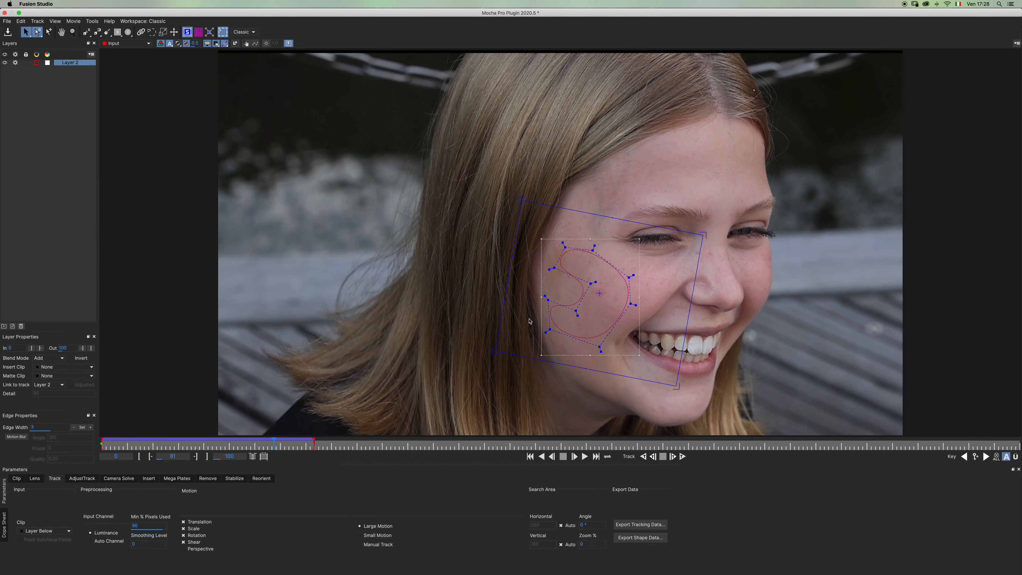
Step: Enlarge the planar surface further towards the hair and jaw so it covers more of the face
{"action": "left_click_drag", "start_coordinate": [508, 272], "coordinate": [497, 279]}
{"action": "left_click_drag", "start_coordinate": [585, 370], "coordinate": [584, 375]}
{"action": "left_click_drag", "start_coordinate": [493, 274], "coordinate": [482, 276]}
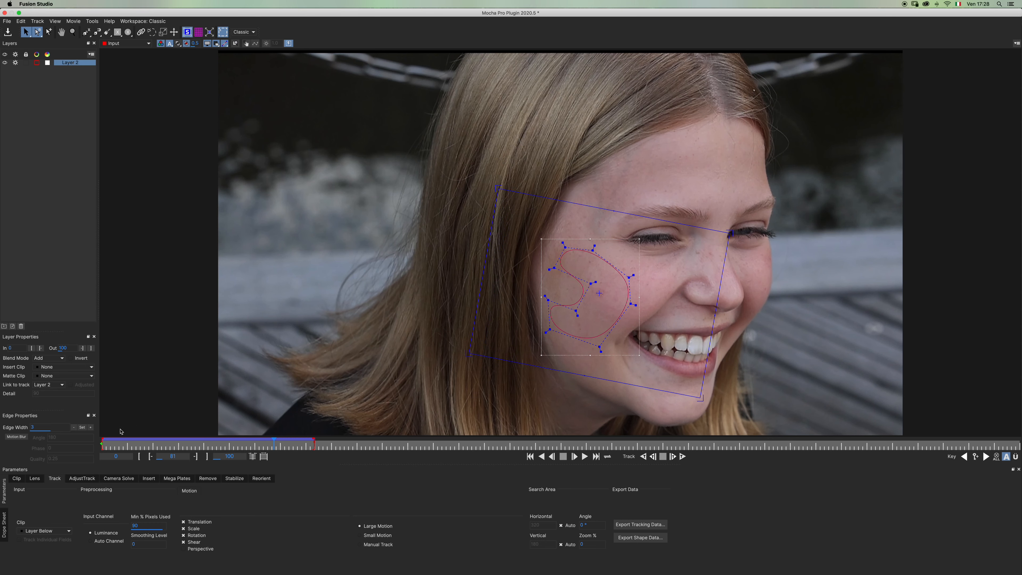
Step: Export the cheek layer's tracking data from the first frame, then close Mocha and save the project changes
{"action": "left_click_drag", "start_coordinate": [108, 445], "coordinate": [75, 449]}
{"action": "left_click", "coordinate": [652, 525]}
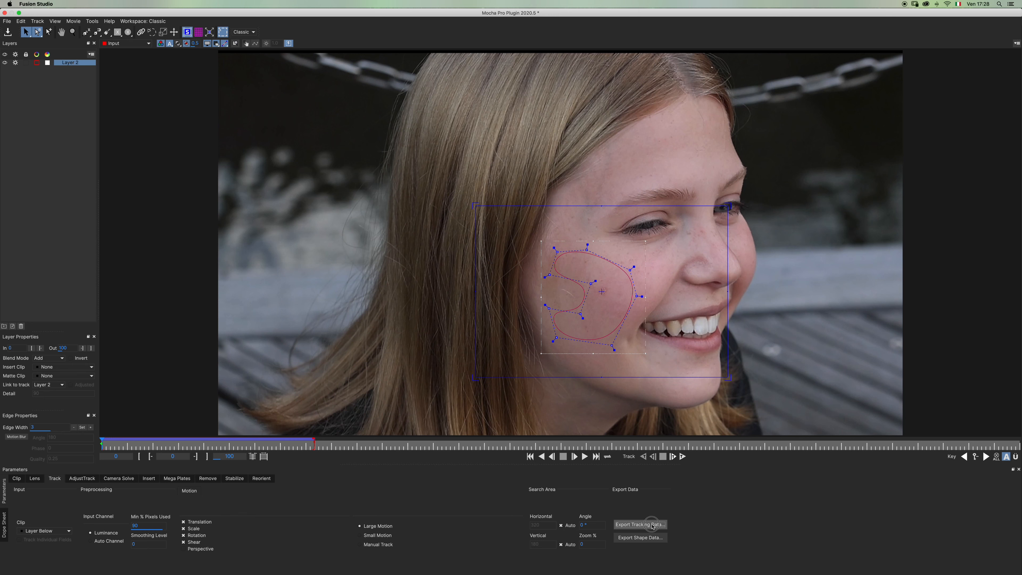
{"action": "left_click", "coordinate": [525, 301]}
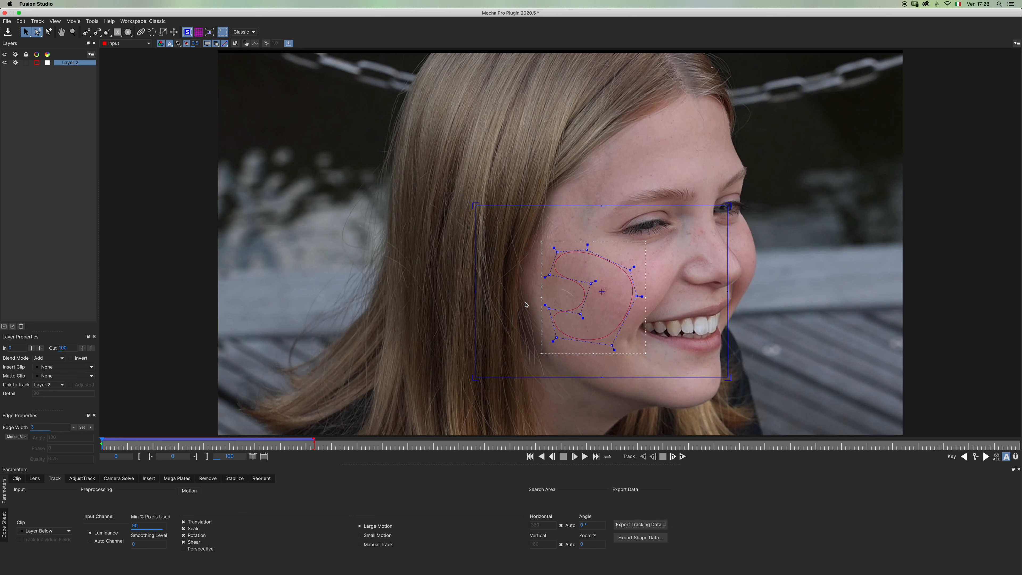
{"action": "left_click", "coordinate": [5, 13]}
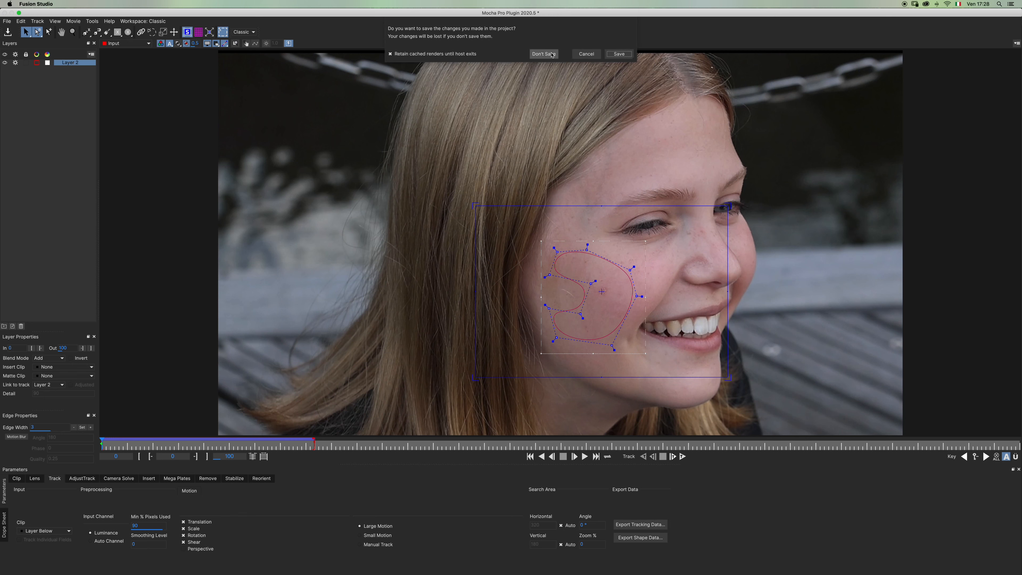
{"action": "left_click", "coordinate": [619, 55]}
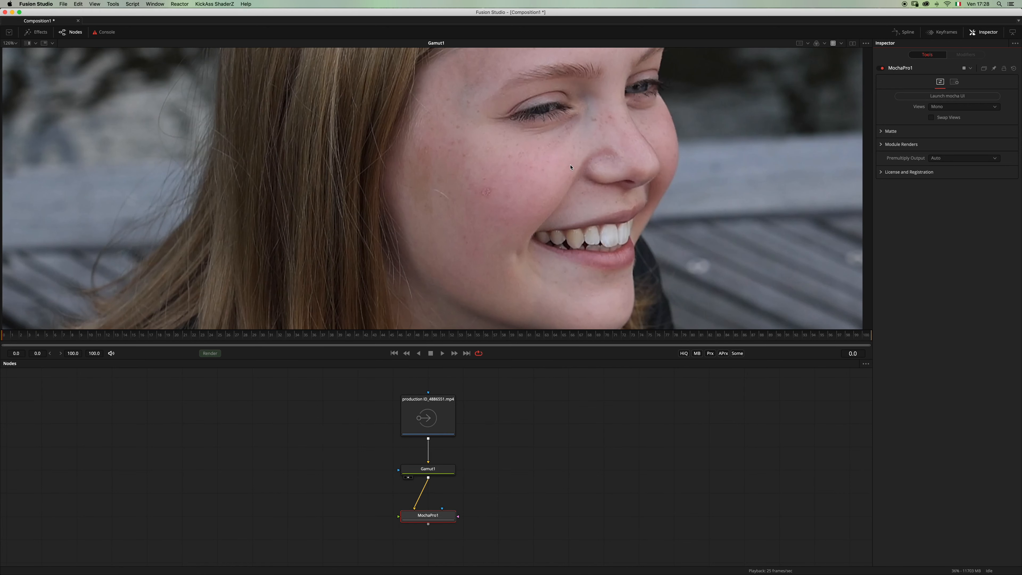
Step: Paste the exported tracker into the node graph, delete its accompanying loader and connect the tracker below MochaPro1
{"action": "scroll", "coordinate": [537, 470], "scroll_direction": "down", "scroll_amount": 3}
{"action": "key", "text": "super+v"}
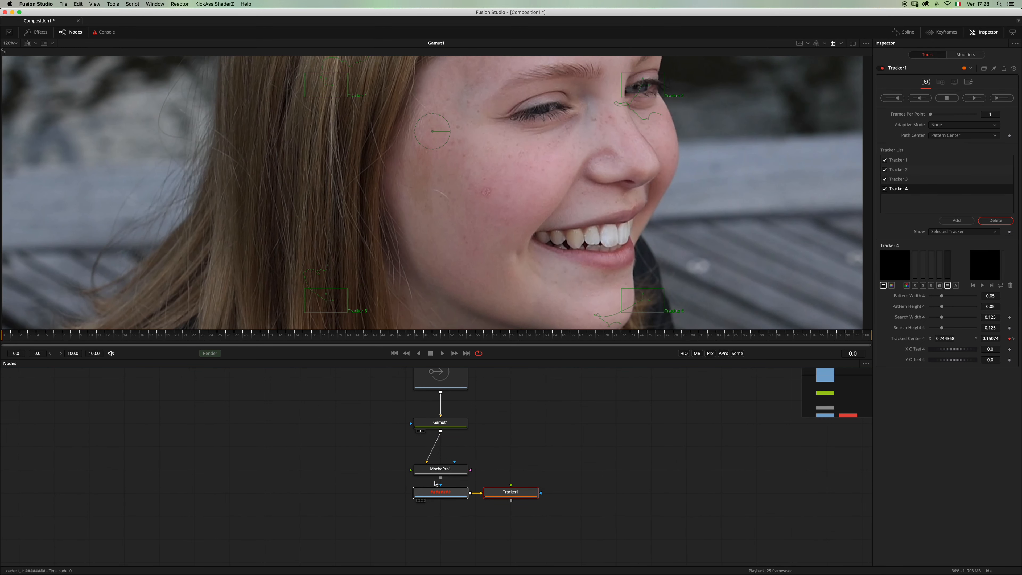
{"action": "key", "text": "Delete"}
{"action": "left_click_drag", "start_coordinate": [520, 497], "coordinate": [450, 519]}
{"action": "left_click_drag", "start_coordinate": [441, 478], "coordinate": [476, 524]}
{"action": "scroll", "coordinate": [526, 451], "scroll_direction": "down", "scroll_amount": 3}
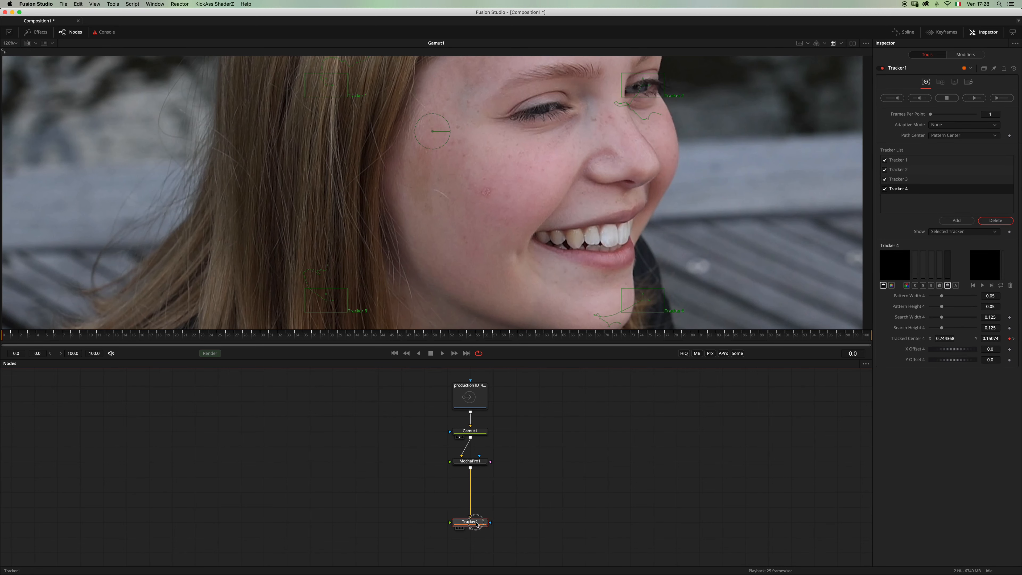
Step: Insert a router between MochaPro1 and Tracker1, connect it to the tracker's foreground input as well, and view Tracker1
{"action": "left_click", "coordinate": [473, 492], "text": "alt"}
{"action": "left_click_drag", "start_coordinate": [471, 497], "coordinate": [451, 523]}
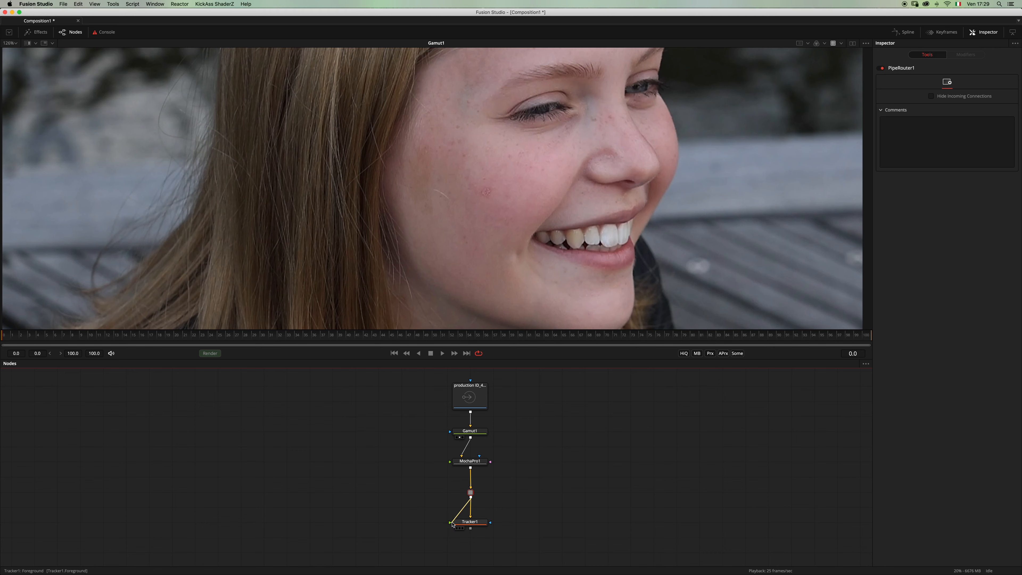
{"action": "left_click", "coordinate": [479, 521]}
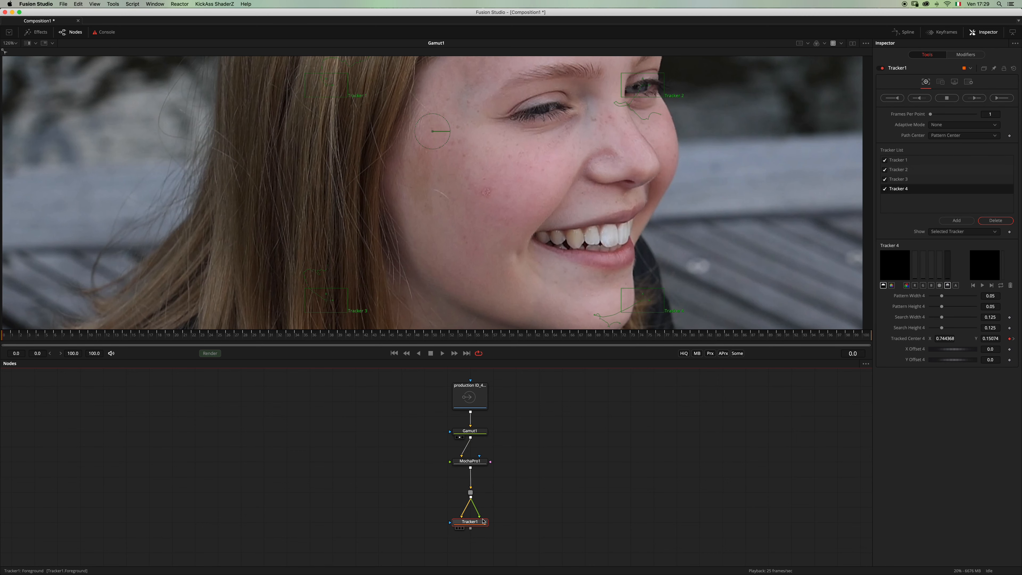
{"action": "left_click_drag", "start_coordinate": [479, 523], "coordinate": [547, 298]}
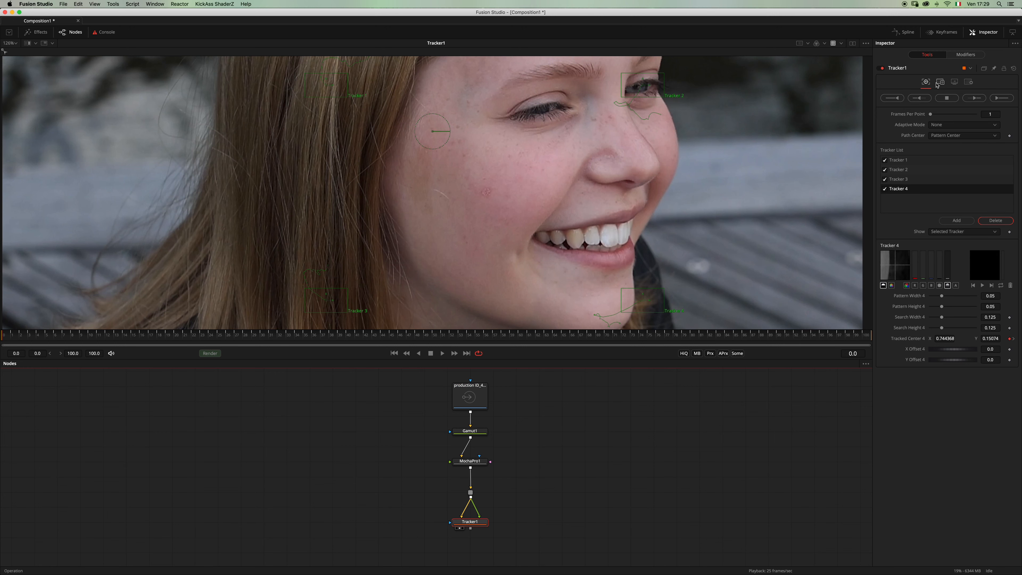
Step: Set Tracker1's operation to Perspective Positioning and its merge mode to FG only
{"action": "left_click", "coordinate": [953, 94]}
{"action": "left_click", "coordinate": [958, 96]}
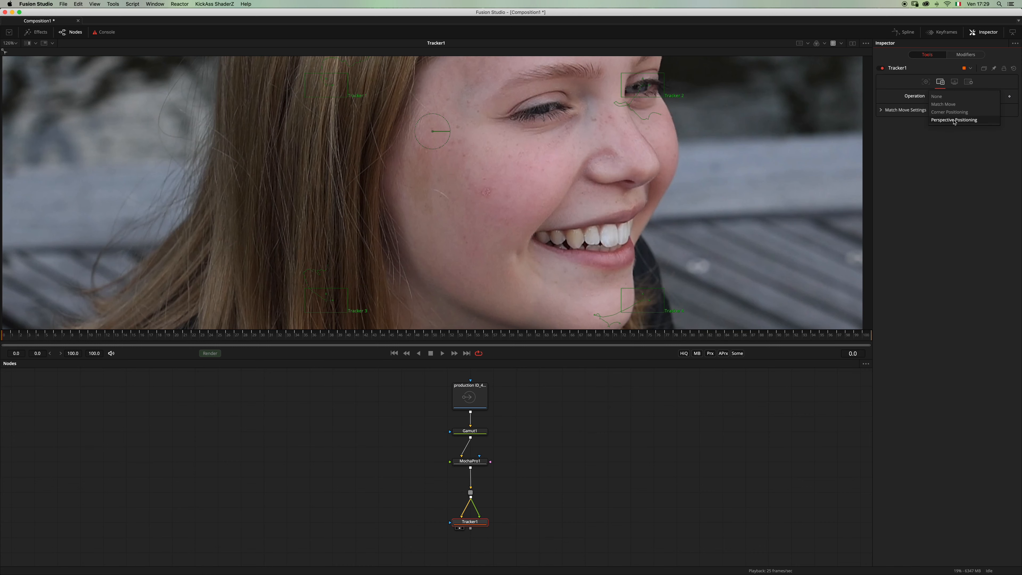
{"action": "left_click", "coordinate": [954, 122]}
{"action": "left_click_drag", "start_coordinate": [556, 359], "coordinate": [556, 420]}
{"action": "scroll", "coordinate": [571, 252], "scroll_direction": "down", "scroll_amount": 5}
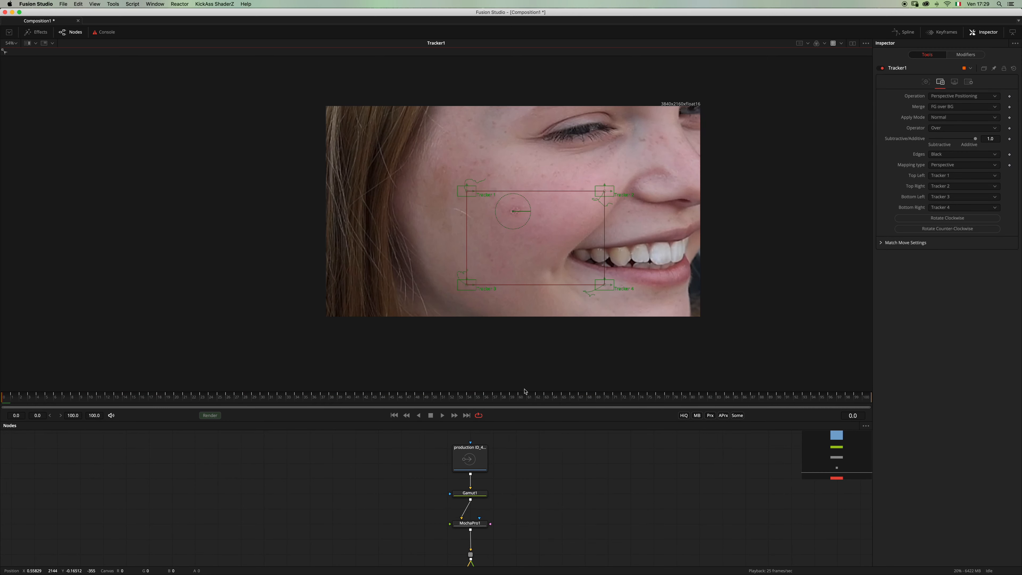
{"action": "left_click", "coordinate": [930, 106]}
{"action": "left_click", "coordinate": [937, 101]}
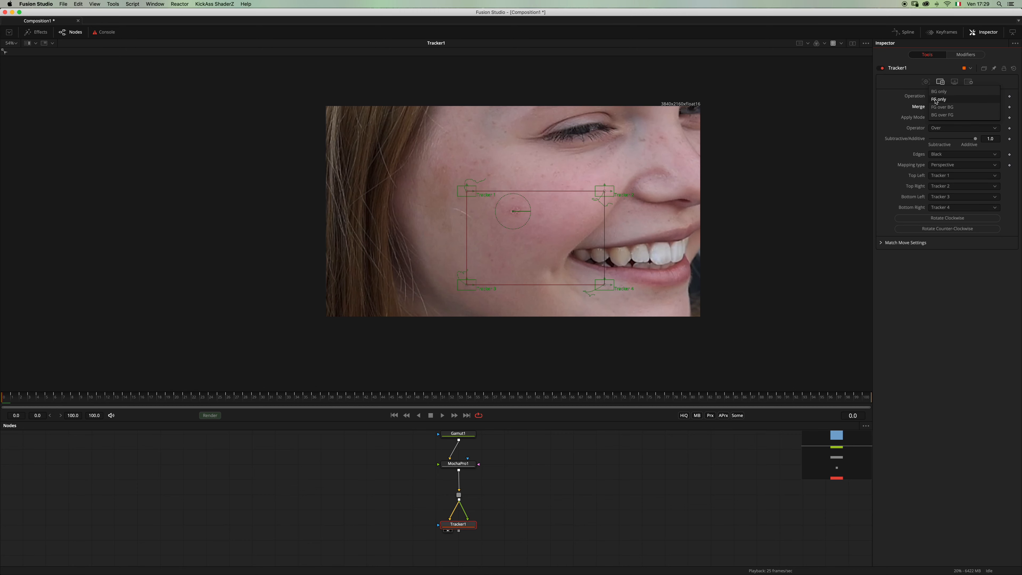
Step: Play back Tracker1's output to check how steadily the cheek is held in place
{"action": "key", "text": "space"}
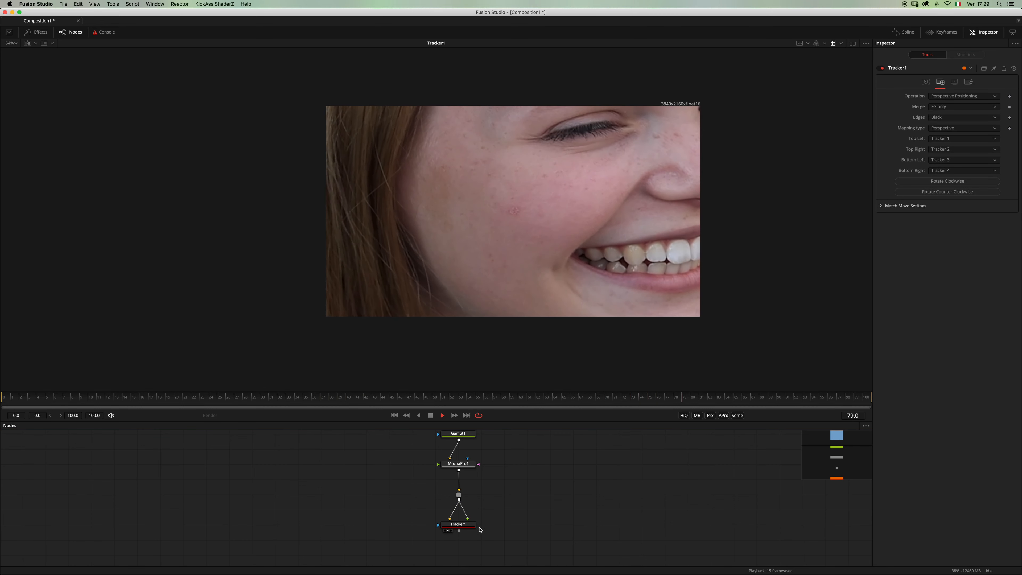
{"action": "key", "text": "space"}
{"action": "left_click_drag", "start_coordinate": [519, 422], "coordinate": [520, 362]}
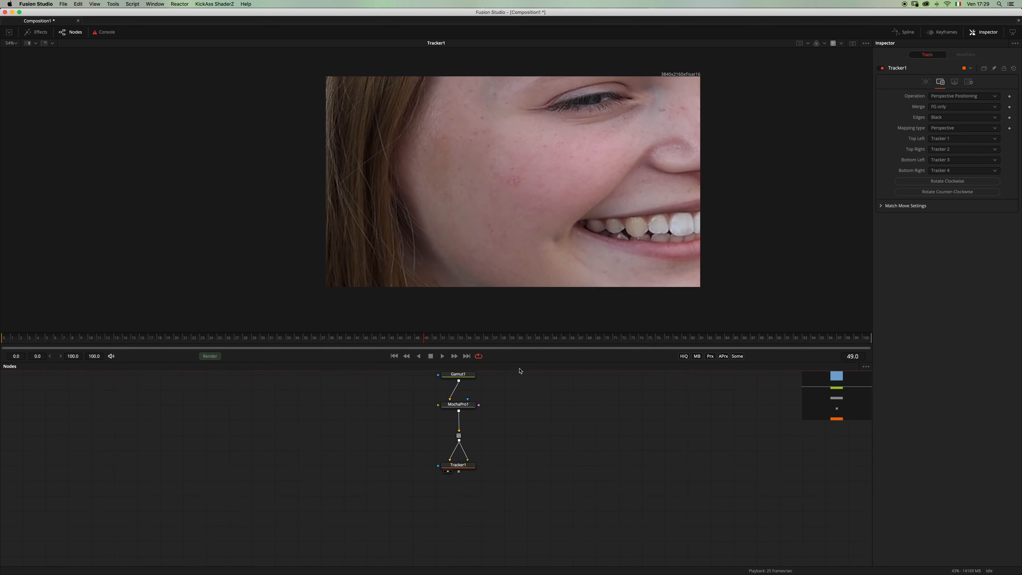
{"action": "left_click_drag", "start_coordinate": [445, 516], "coordinate": [425, 527]}
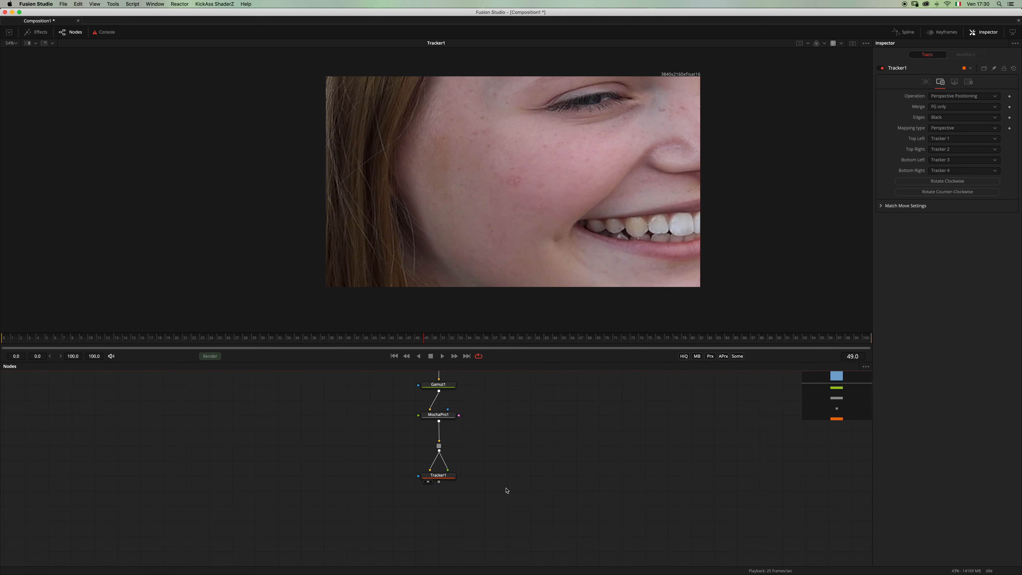
Step: Add an ml_SpotRemover node after Tracker1 and place it below the tracker
{"action": "left_click", "coordinate": [445, 478]}
{"action": "key", "text": "shift+space"}
{"action": "type", "text": "spo"}
{"action": "key", "text": "Up"}
{"action": "key", "text": "Up"}
{"action": "key", "text": "Return"}
{"action": "left_click_drag", "start_coordinate": [442, 491], "coordinate": [443, 520]}
Step: Place the spot remover's target circle on the cheek and its source over the hair, and view the node's result
{"action": "left_click_drag", "start_coordinate": [474, 184], "coordinate": [476, 184]}
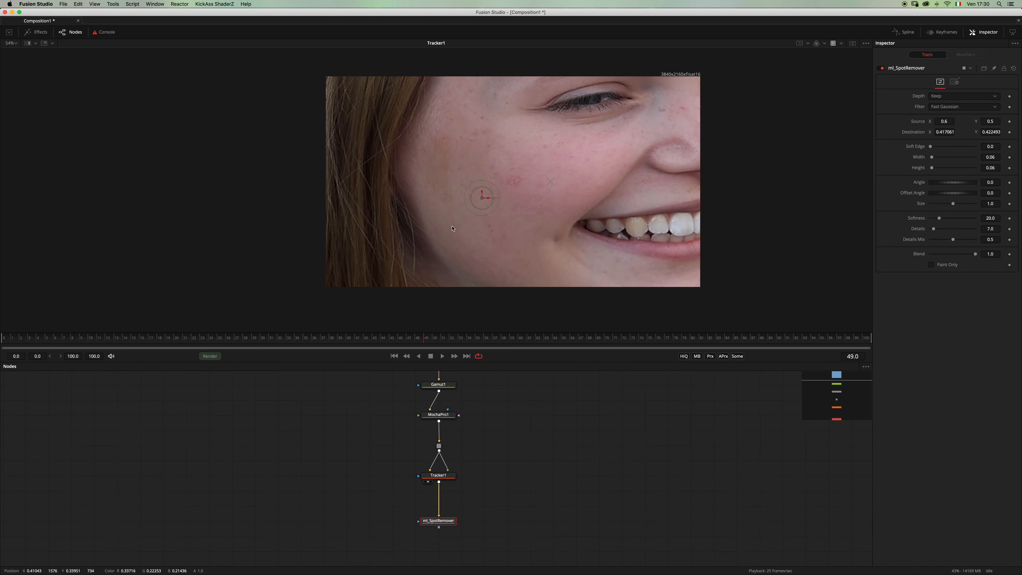
{"action": "scroll", "coordinate": [457, 226], "scroll_direction": "up", "scroll_amount": 2}
{"action": "scroll", "coordinate": [459, 225], "scroll_direction": "up", "scroll_amount": 3}
{"action": "mouse_move", "coordinate": [627, 151]}
{"action": "left_mouse_down"}
{"action": "mouse_move", "coordinate": [485, 132]}
{"action": "mouse_move", "coordinate": [342, 162]}
{"action": "mouse_move", "coordinate": [290, 146]}
{"action": "left_mouse_up"}
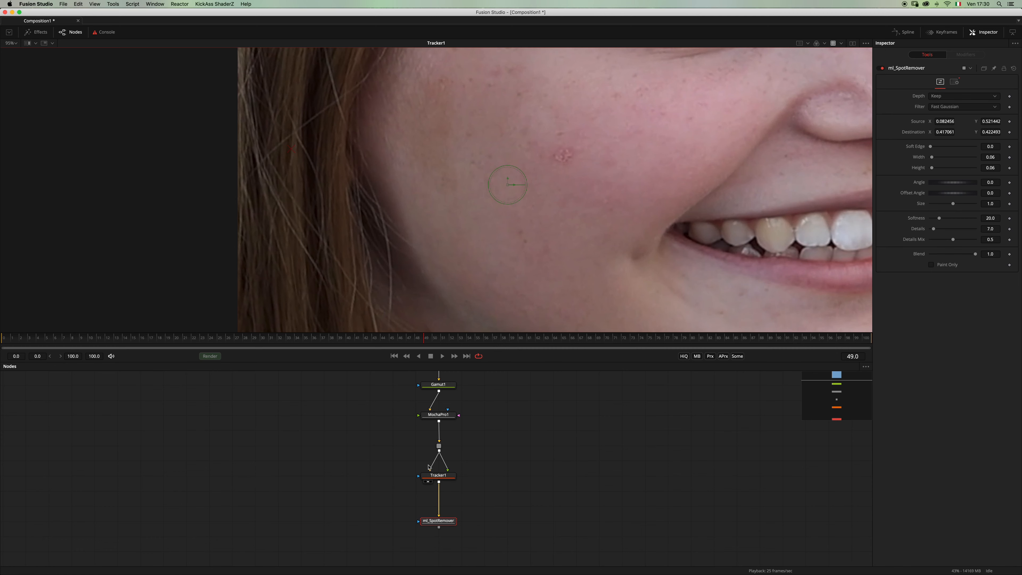
{"action": "left_click_drag", "start_coordinate": [439, 520], "coordinate": [534, 199]}
{"action": "scroll", "coordinate": [534, 199], "scroll_direction": "up", "scroll_amount": 1}
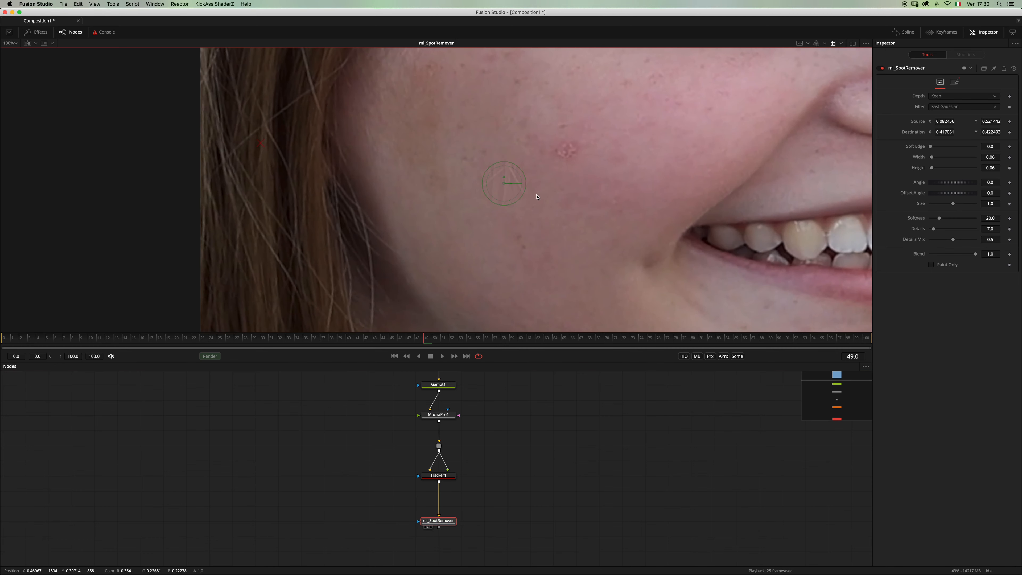
Step: Centre the spot remover's circle on the red cheek blemish, enlarge it to about 0.081 and sample clean skin lower on the cheek
{"action": "mouse_move", "coordinate": [261, 143]}
{"action": "left_mouse_down"}
{"action": "mouse_move", "coordinate": [255, 180]}
{"action": "mouse_move", "coordinate": [236, 164]}
{"action": "mouse_move", "coordinate": [259, 148]}
{"action": "left_mouse_up"}
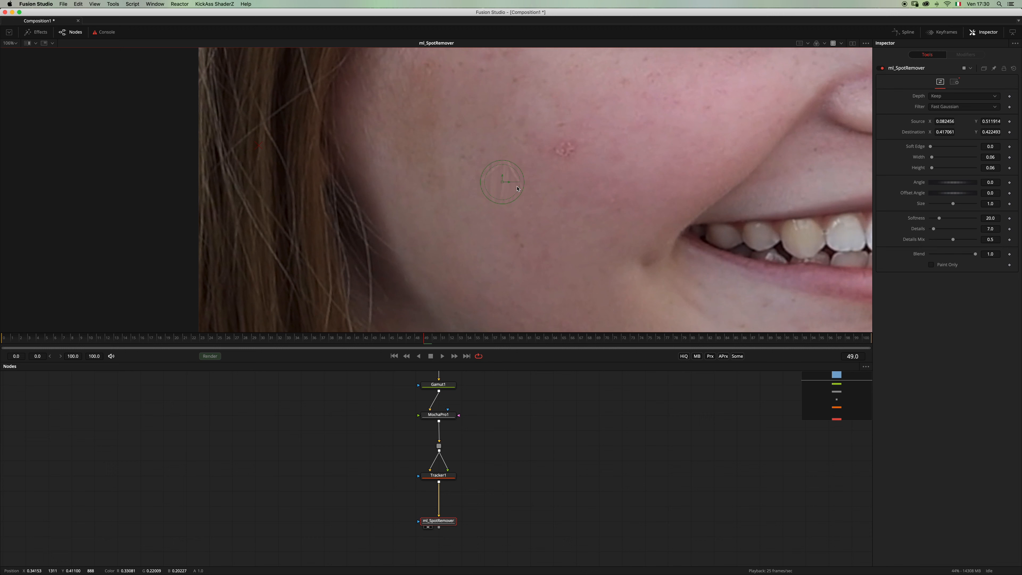
{"action": "left_click_drag", "start_coordinate": [259, 149], "coordinate": [369, 180]}
{"action": "left_click_drag", "start_coordinate": [581, 166], "coordinate": [583, 169]}
{"action": "left_click_drag", "start_coordinate": [370, 177], "coordinate": [485, 108]}
{"action": "left_click_drag", "start_coordinate": [515, 203], "coordinate": [504, 212]}
{"action": "left_click_drag", "start_coordinate": [579, 169], "coordinate": [583, 181]}
{"action": "left_click_drag", "start_coordinate": [583, 232], "coordinate": [523, 252]}
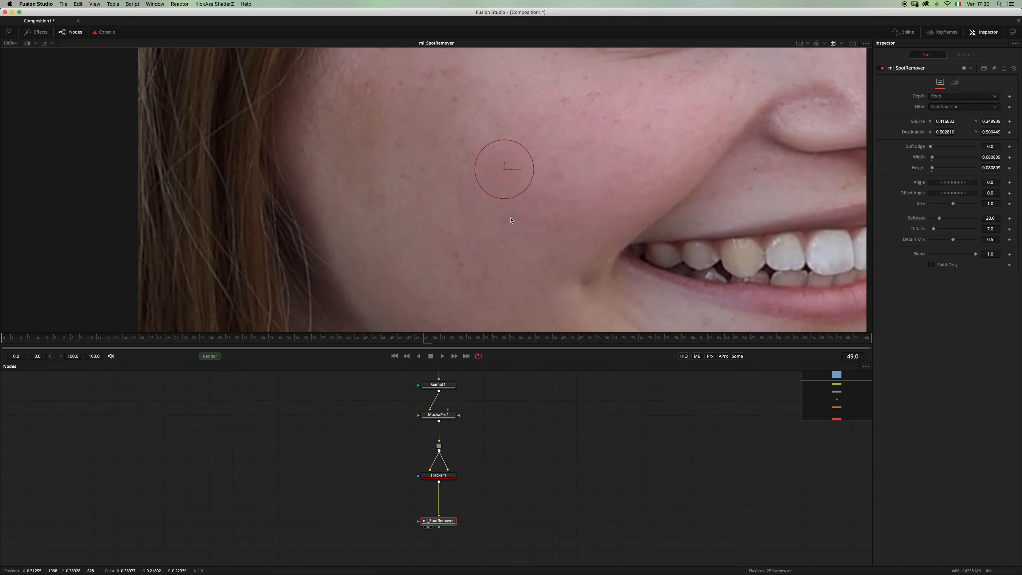
Step: Set the spot remover's soft edge to about 0.021, softness to 40.2, details to 9.4 and details mix to 0.858
{"action": "left_click_drag", "start_coordinate": [932, 148], "coordinate": [962, 148]}
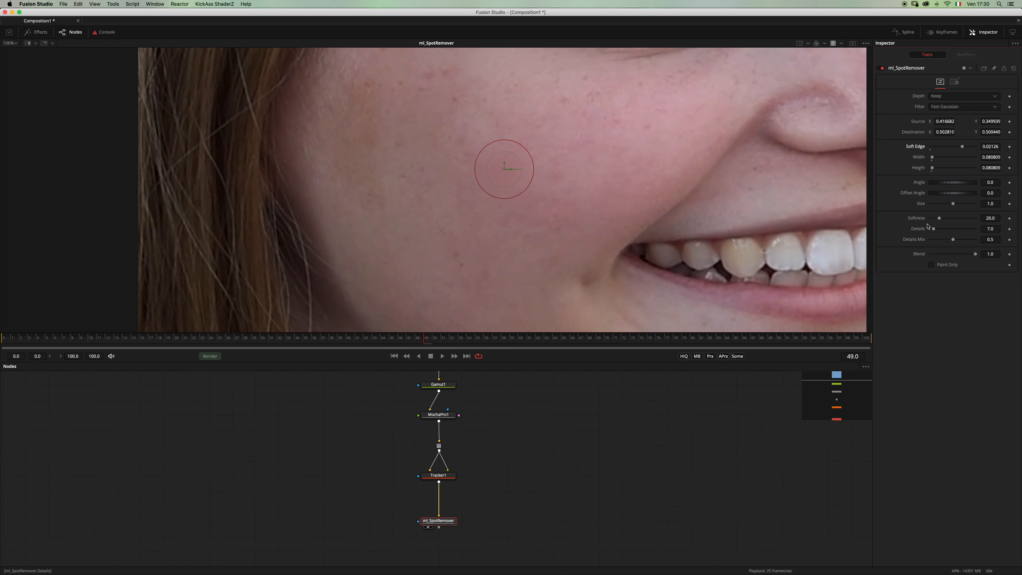
{"action": "left_click_drag", "start_coordinate": [939, 218], "coordinate": [971, 241]}
{"action": "left_click", "coordinate": [574, 425]}
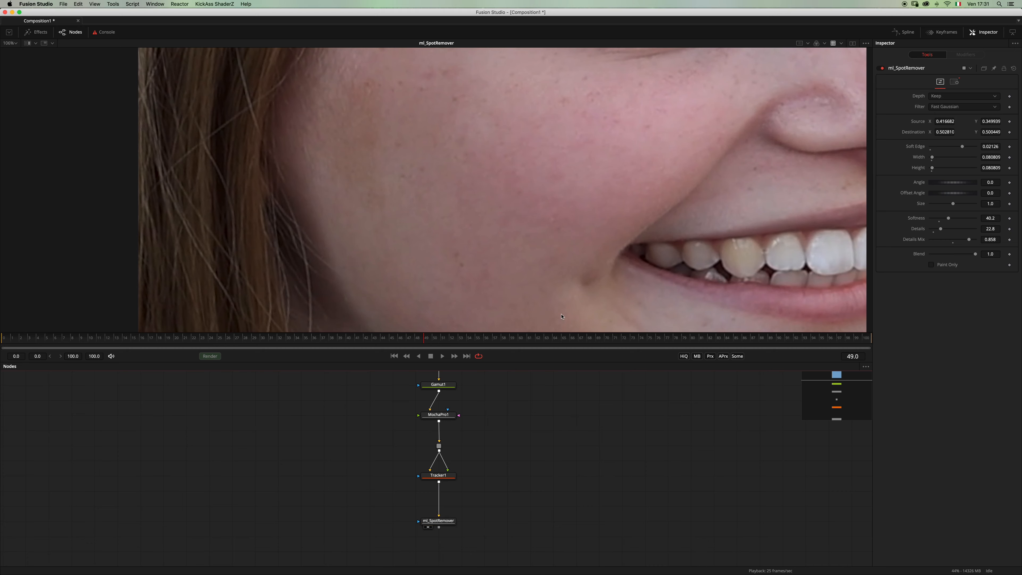
{"action": "scroll", "coordinate": [656, 213], "scroll_direction": "down", "scroll_amount": 3}
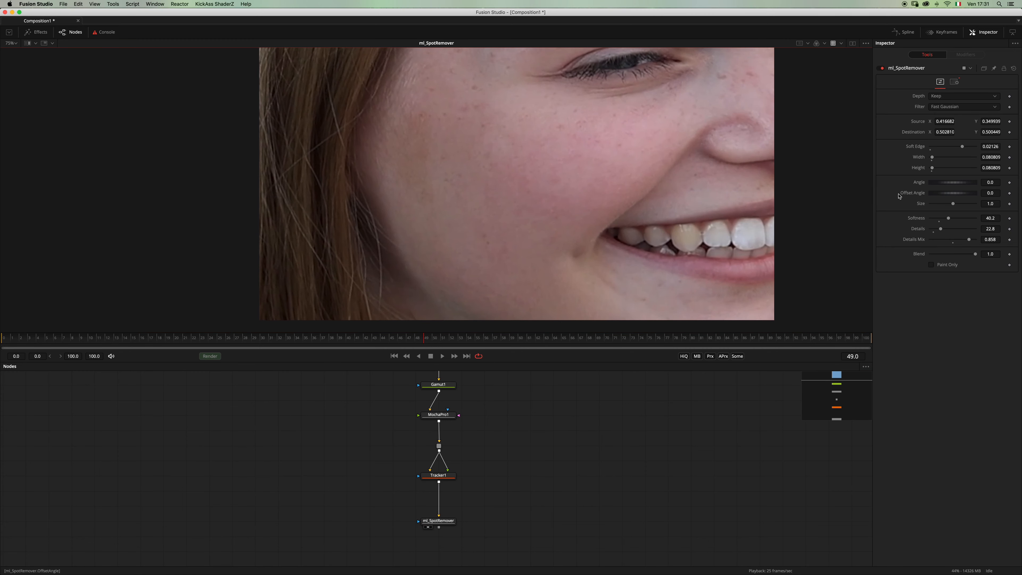
{"action": "left_click_drag", "start_coordinate": [943, 230], "coordinate": [934, 232]}
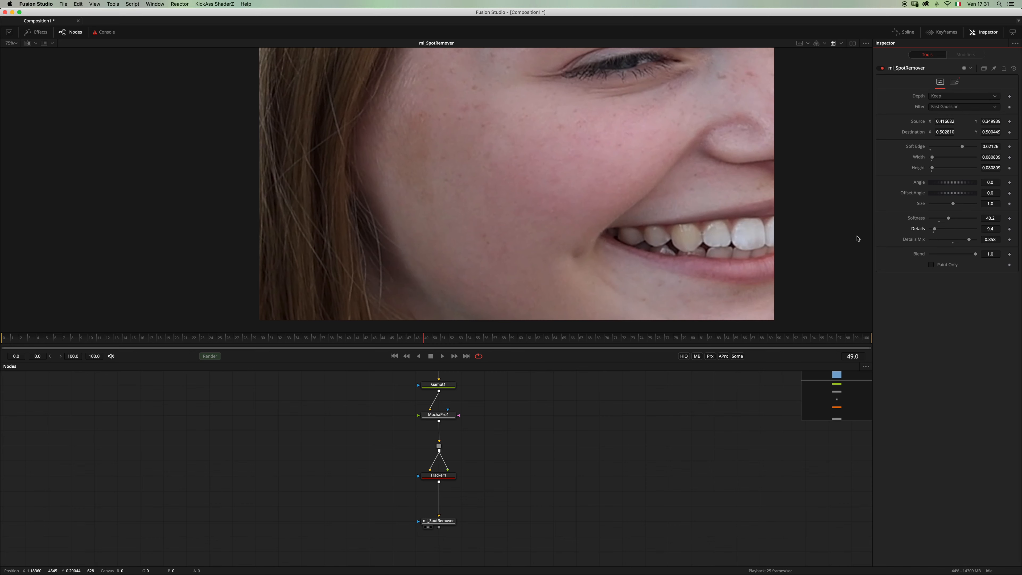
Step: Compare Tracker1's output with the spot remover's result on the cheek
{"action": "key", "text": "1"}
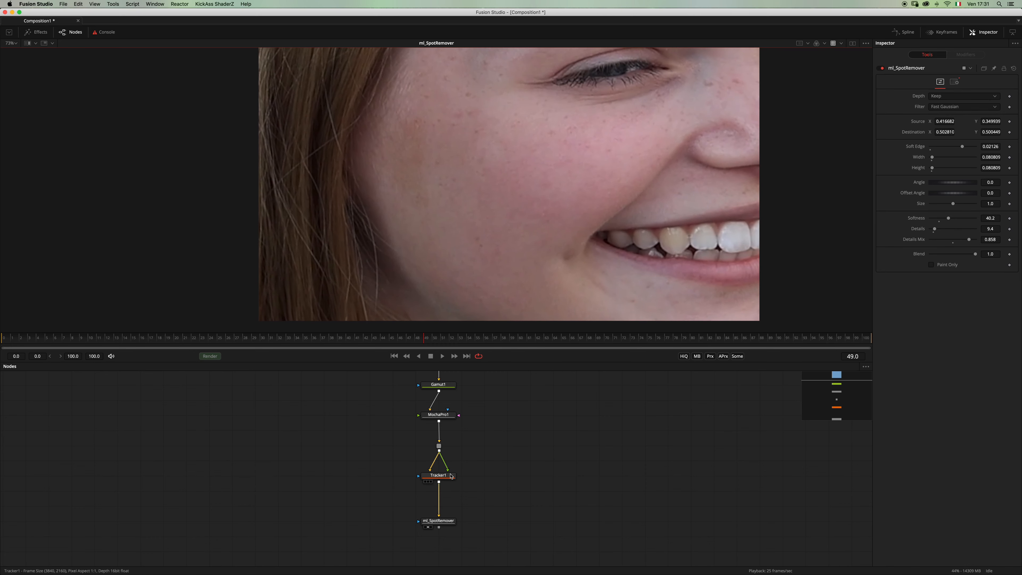
{"action": "key", "text": "1"}
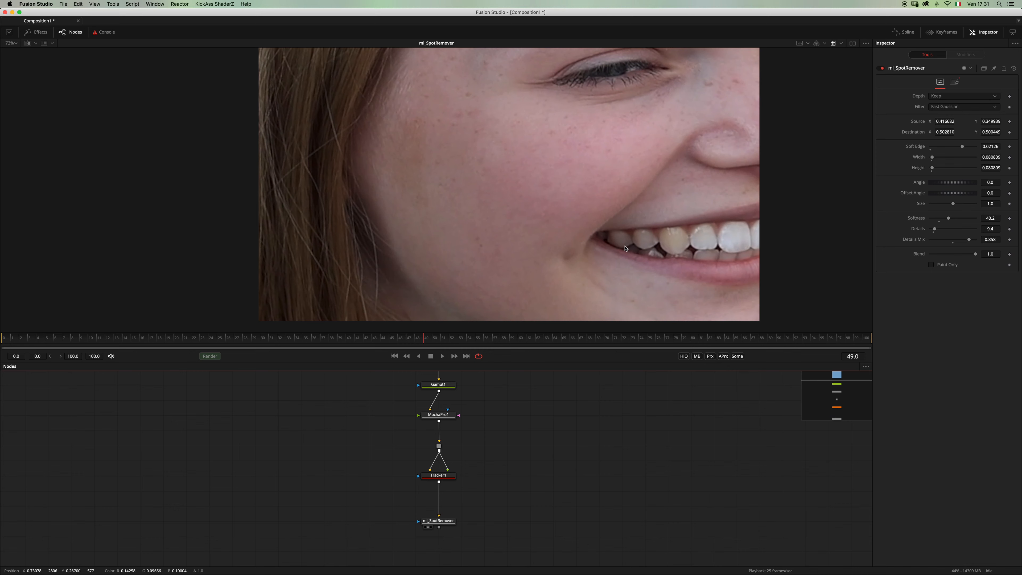
{"action": "scroll", "coordinate": [577, 224], "scroll_direction": "down", "scroll_amount": 1}
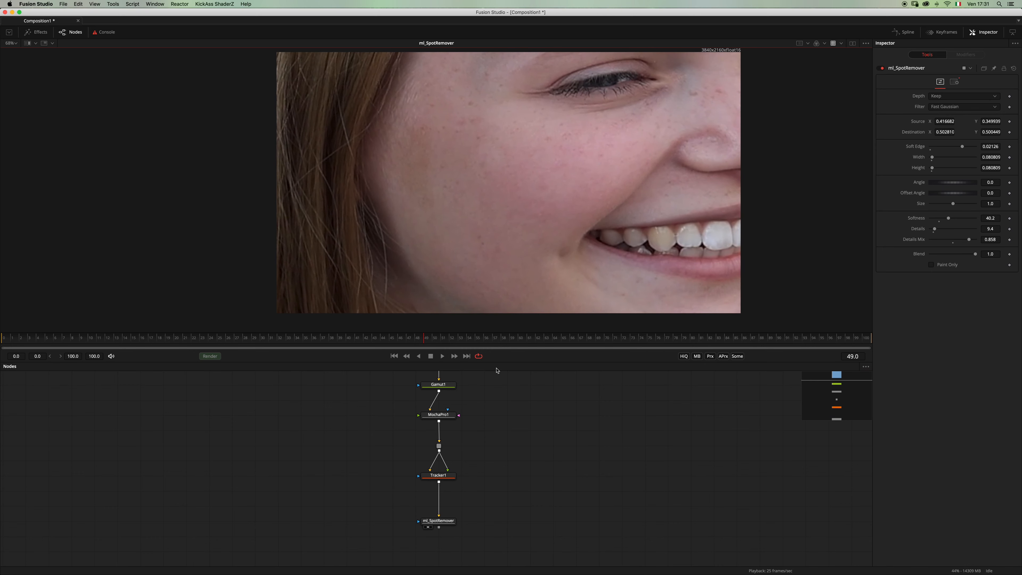
{"action": "scroll", "coordinate": [539, 201], "scroll_direction": "down", "scroll_amount": 2}
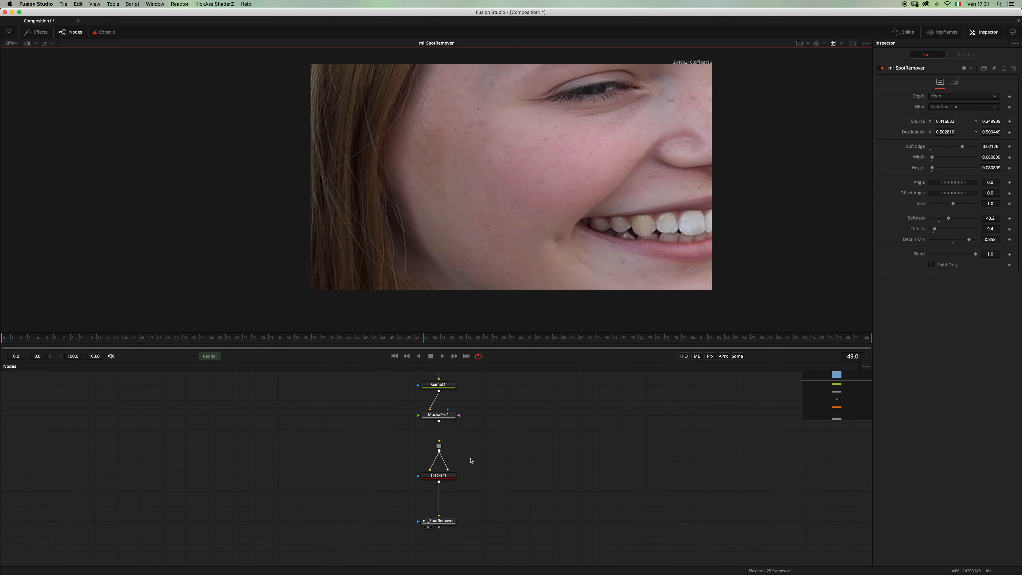
Step: Move the spot remover off to the side of Tracker1 and route their connection through a new router above it
{"action": "left_click_drag", "start_coordinate": [480, 453], "coordinate": [479, 416]}
{"action": "left_click_drag", "start_coordinate": [505, 200], "coordinate": [514, 256]}
{"action": "left_click_drag", "start_coordinate": [433, 484], "coordinate": [342, 499]}
{"action": "left_click", "coordinate": [398, 461], "text": "alt"}
{"action": "left_click_drag", "start_coordinate": [399, 462], "coordinate": [331, 453]}
{"action": "scroll", "coordinate": [393, 456], "scroll_direction": "down", "scroll_amount": 2}
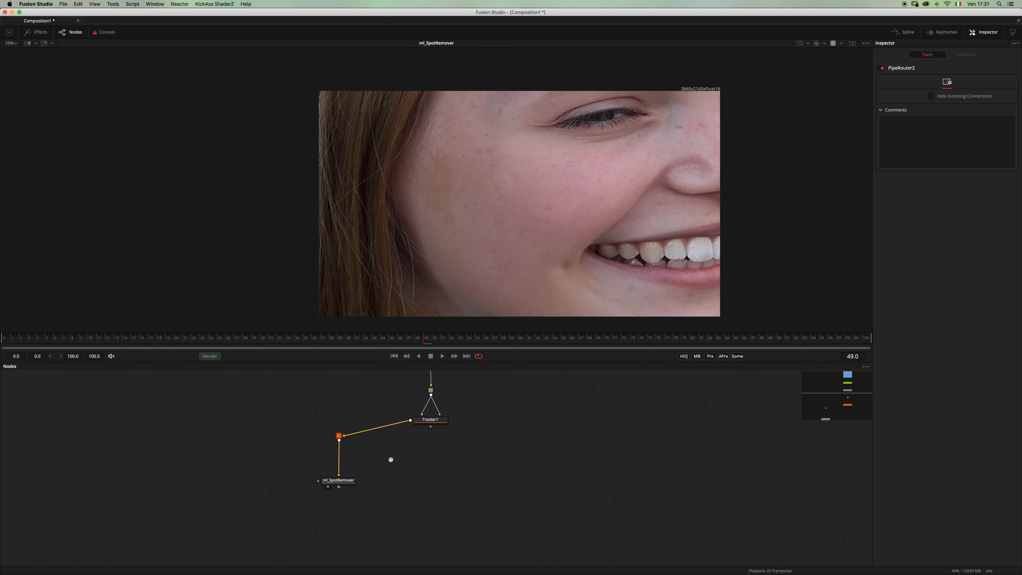
Step: Add a second ml_SpotRemover node and connect it below the first one
{"action": "key", "text": "shift+space"}
{"action": "type", "text": "spotspotr"}
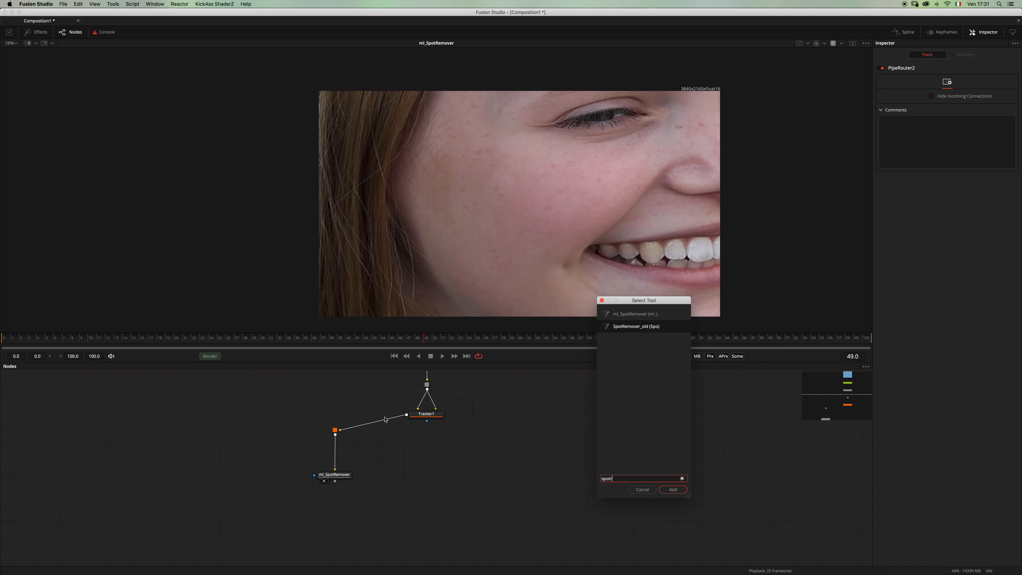
{"action": "key", "text": "Up"}
{"action": "key", "text": "Return"}
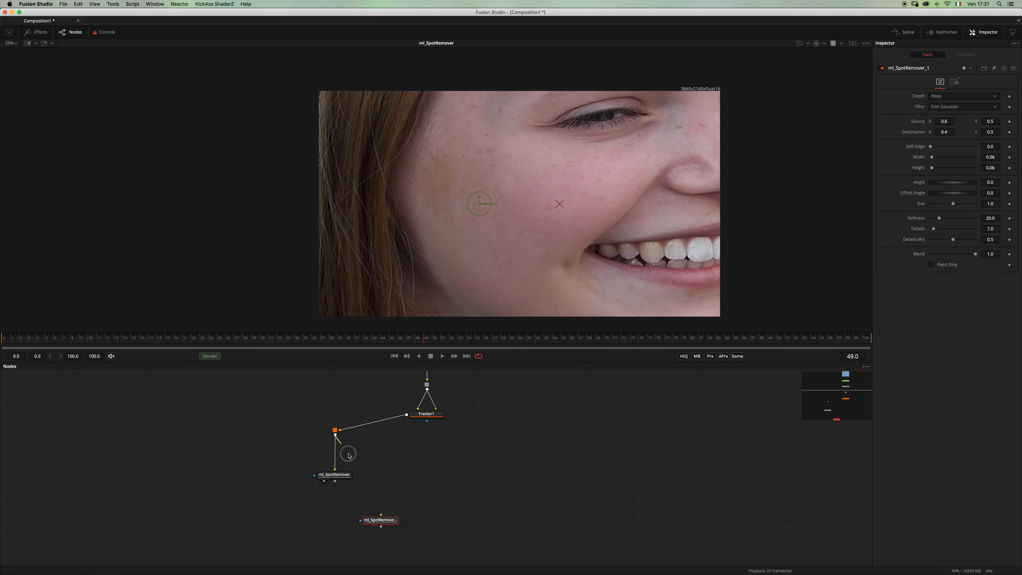
{"action": "left_click_drag", "start_coordinate": [380, 519], "coordinate": [339, 518]}
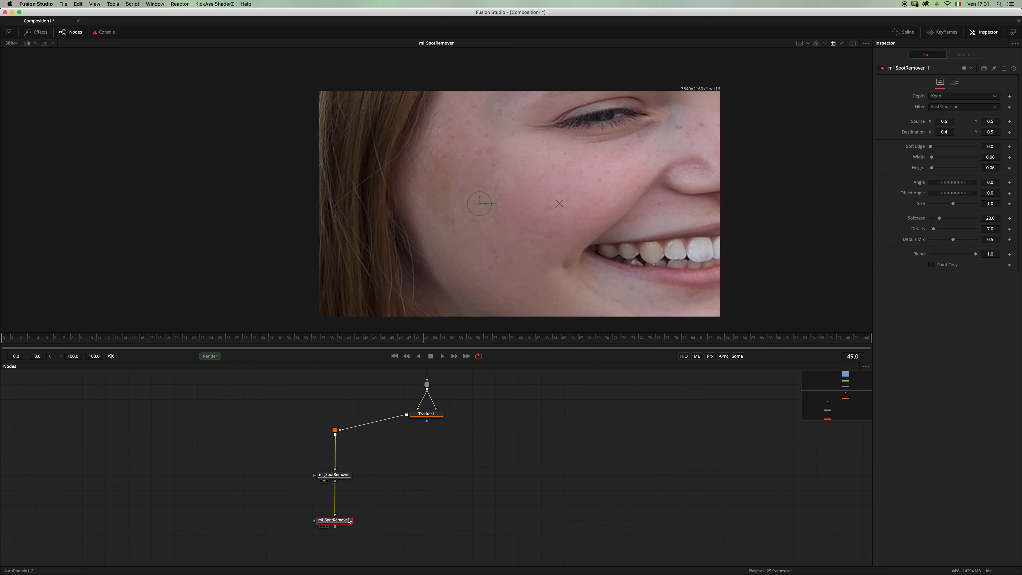
Step: Cover the brownish patch near the hair with an ellipse about 0.118 by 0.286, sampling the lower cheek, with soft edge 0.03 and softness 41.7
{"action": "left_click_drag", "start_coordinate": [483, 211], "coordinate": [444, 191]}
{"action": "mouse_move", "coordinate": [342, 520]}
{"action": "left_mouse_down"}
{"action": "mouse_move", "coordinate": [539, 214]}
{"action": "mouse_move", "coordinate": [495, 211]}
{"action": "mouse_move", "coordinate": [485, 250]}
{"action": "left_mouse_up"}
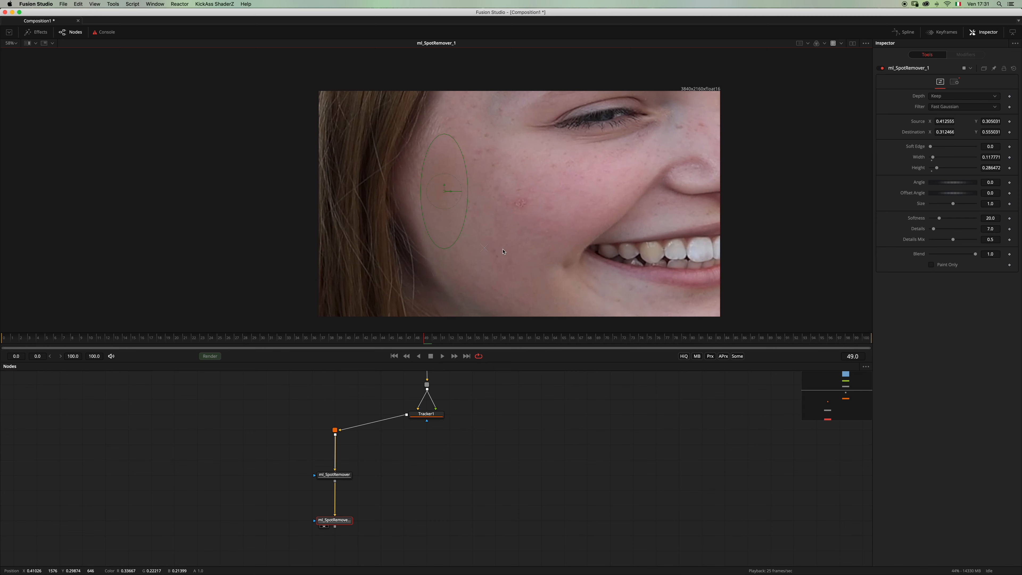
{"action": "left_click_drag", "start_coordinate": [932, 147], "coordinate": [981, 148]}
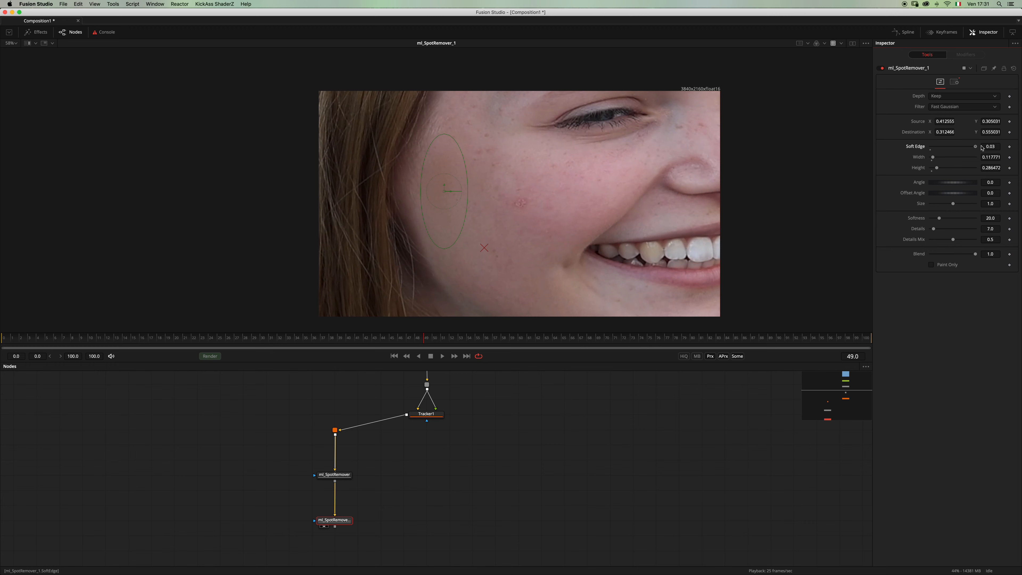
{"action": "mouse_move", "coordinate": [941, 220]}
{"action": "left_mouse_down"}
{"action": "mouse_move", "coordinate": [964, 219]}
{"action": "mouse_move", "coordinate": [949, 220]}
{"action": "left_mouse_up"}
{"action": "left_click_drag", "start_coordinate": [484, 248], "coordinate": [502, 250]}
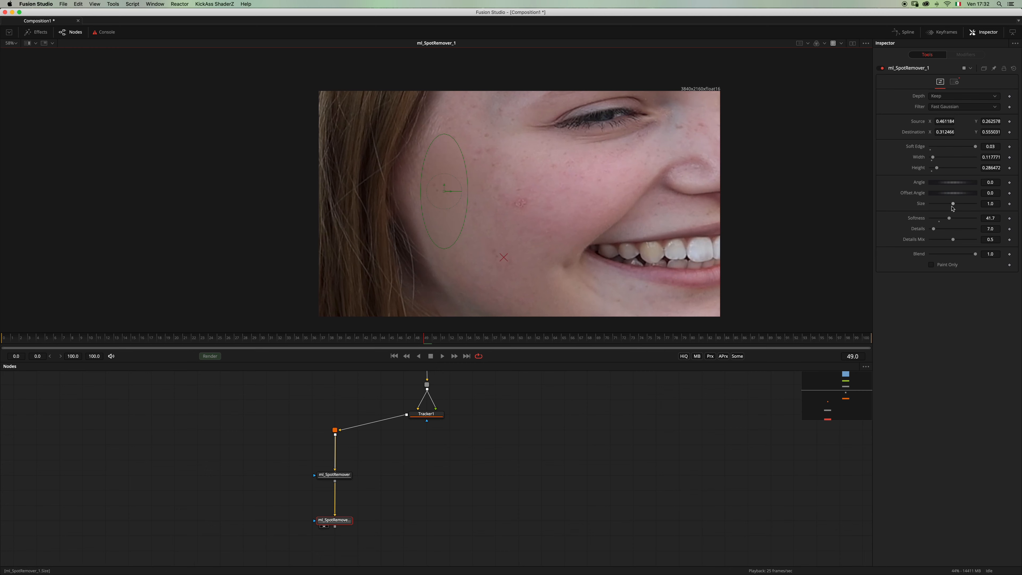
Step: Set the second spot remover's Details to 27.6 and compare its result with Tracker1's output
{"action": "mouse_move", "coordinate": [949, 219]}
{"action": "left_mouse_down"}
{"action": "mouse_move", "coordinate": [954, 230]}
{"action": "mouse_move", "coordinate": [941, 229]}
{"action": "left_mouse_up"}
{"action": "mouse_move", "coordinate": [941, 230]}
{"action": "left_mouse_down"}
{"action": "mouse_move", "coordinate": [958, 219]}
{"action": "mouse_move", "coordinate": [948, 219]}
{"action": "left_mouse_up"}
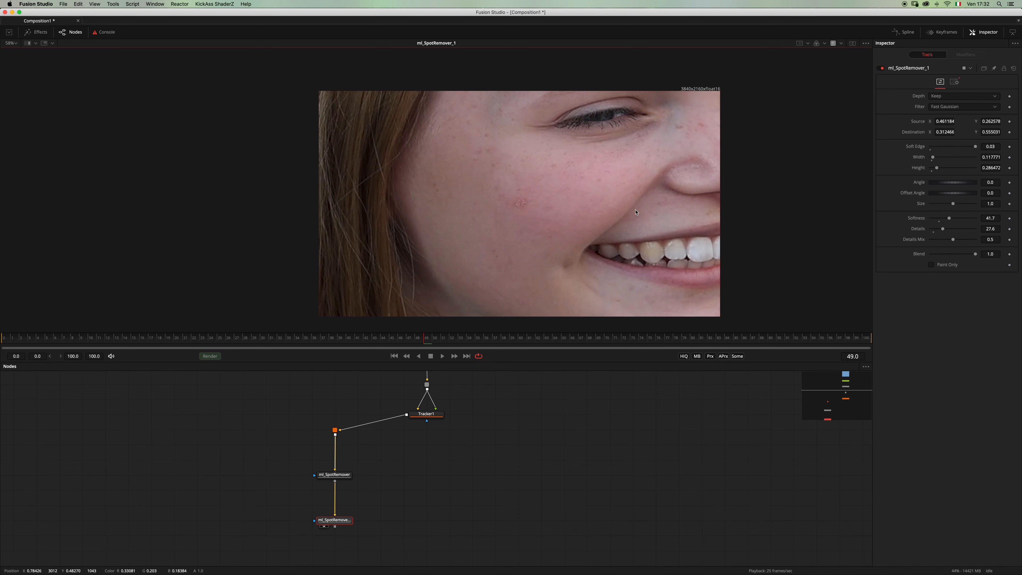
{"action": "left_click", "coordinate": [507, 456]}
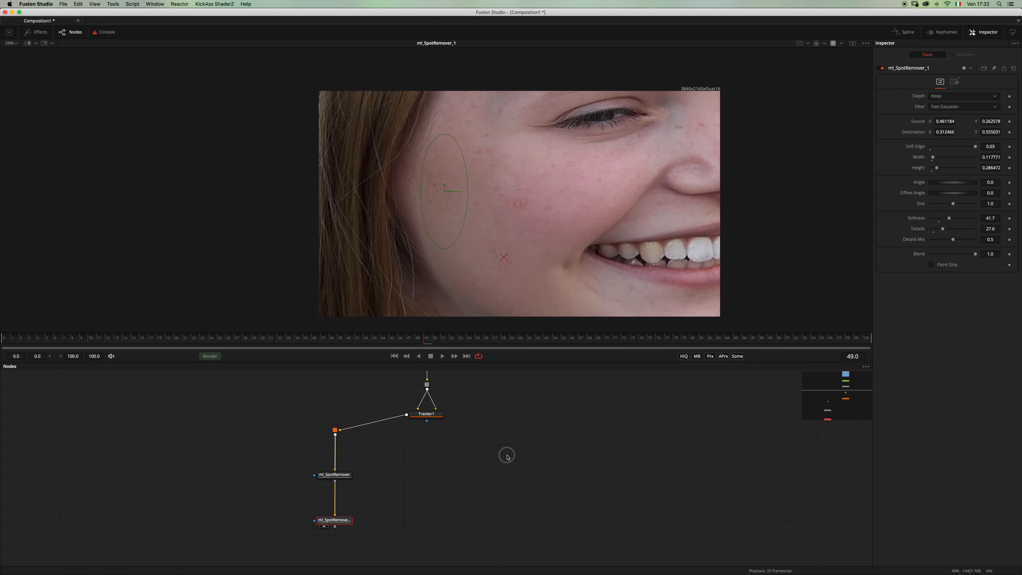
{"action": "left_click", "coordinate": [512, 455]}
{"action": "scroll", "coordinate": [555, 159], "scroll_direction": "down", "scroll_amount": 1}
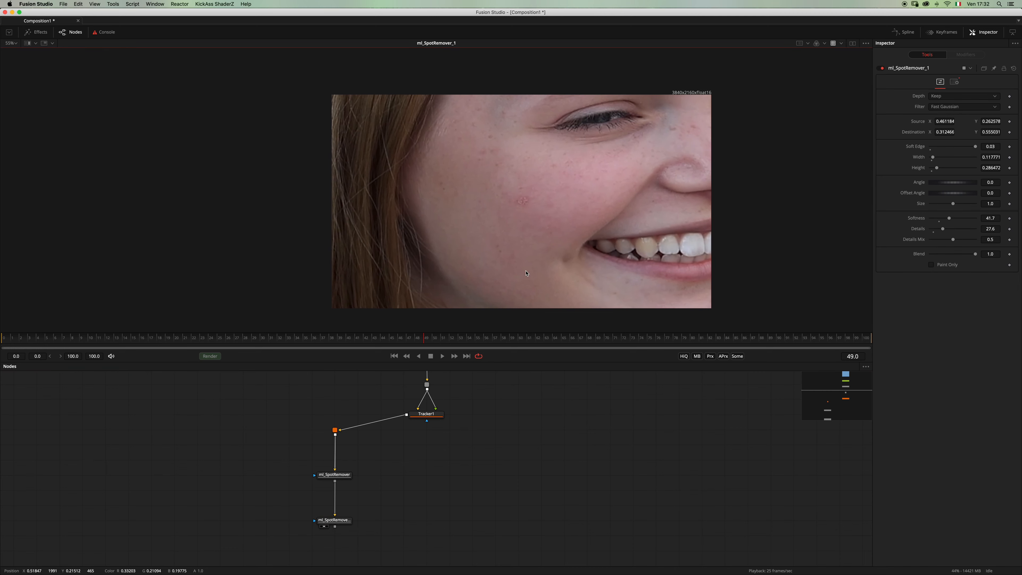
{"action": "left_click_drag", "start_coordinate": [429, 414], "coordinate": [463, 330]}
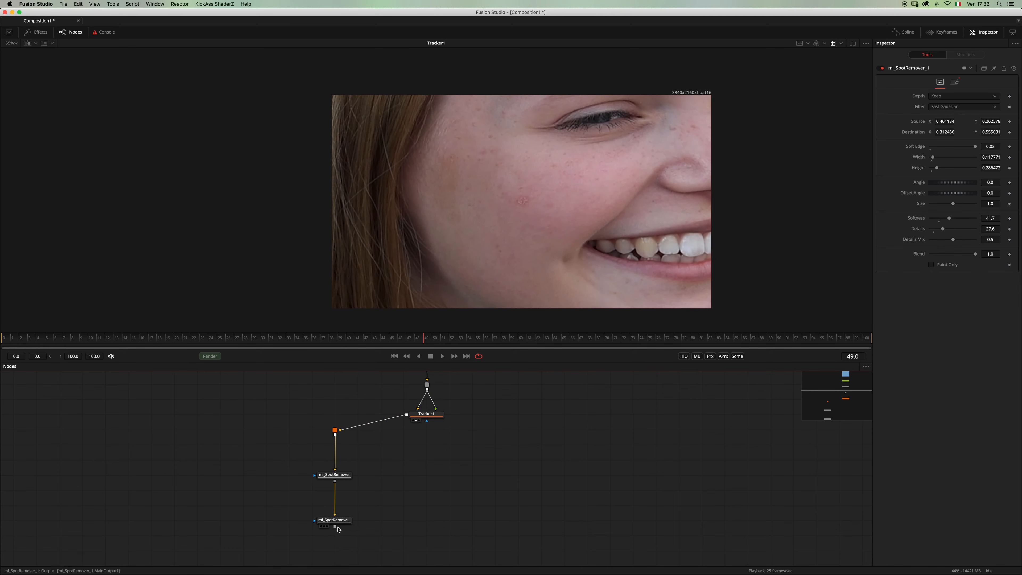
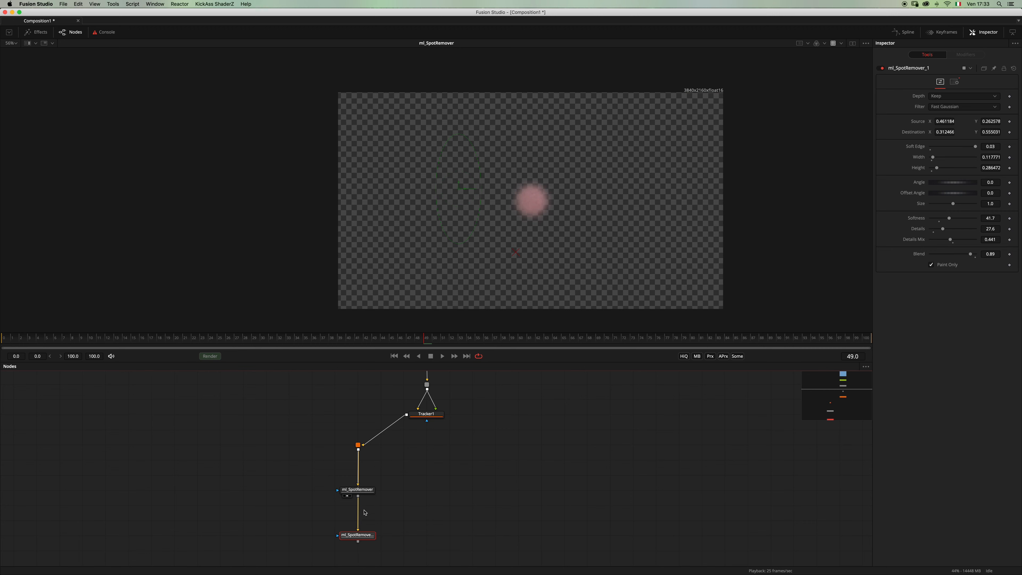
Step: Combine the patches of both spot removers in a new Merge node and align the nodes and router beside Tracker1
{"action": "left_click_drag", "start_coordinate": [359, 498], "coordinate": [516, 312]}
{"action": "scroll", "coordinate": [438, 418], "scroll_direction": "down", "scroll_amount": 2}
{"action": "left_click_drag", "start_coordinate": [315, 409], "coordinate": [424, 530]}
{"action": "left_click_drag", "start_coordinate": [379, 423], "coordinate": [379, 394]}
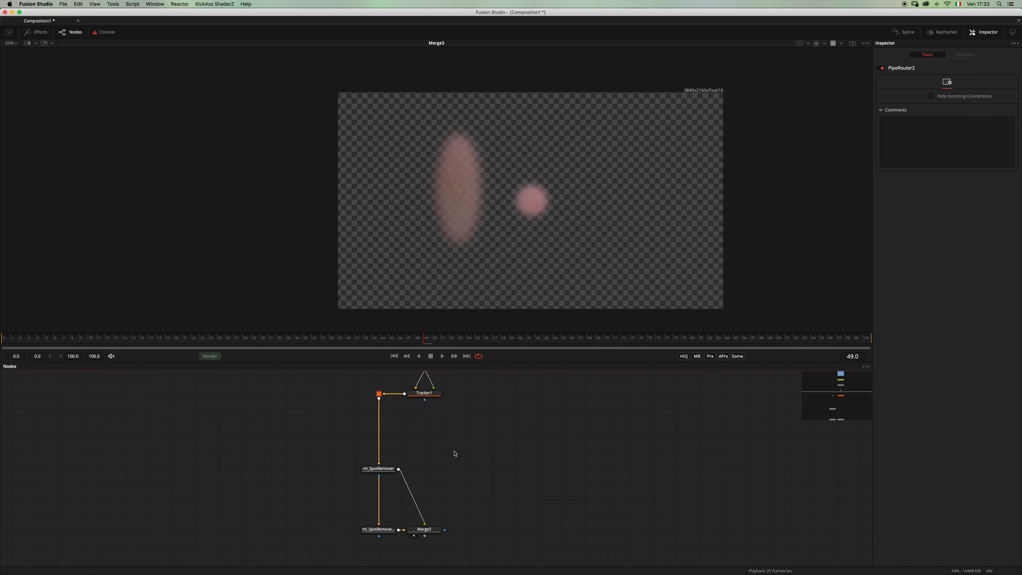
{"action": "left_click_drag", "start_coordinate": [378, 468], "coordinate": [378, 484]}
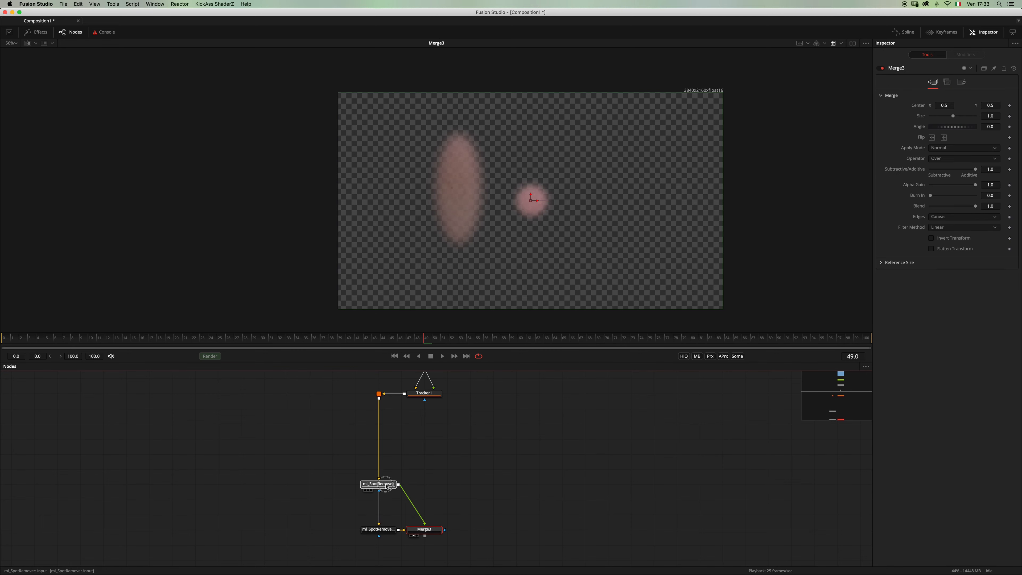
Step: Duplicate Tracker1 with its router and attach the copy below the merge of the two spot removers
{"action": "scroll", "coordinate": [463, 479], "scroll_direction": "up", "scroll_amount": 3}
{"action": "left_click_drag", "start_coordinate": [466, 473], "coordinate": [407, 425]}
{"action": "key", "text": "super+c"}
{"action": "scroll", "coordinate": [483, 471], "scroll_direction": "down", "scroll_amount": 5}
{"action": "left_click", "coordinate": [432, 483]}
{"action": "key", "text": "super+v"}
{"action": "scroll", "coordinate": [462, 475], "scroll_direction": "down", "scroll_amount": 1}
{"action": "left_click", "coordinate": [468, 467]}
{"action": "scroll", "coordinate": [467, 443], "scroll_direction": "down", "scroll_amount": 2}
{"action": "left_click", "coordinate": [427, 509]}
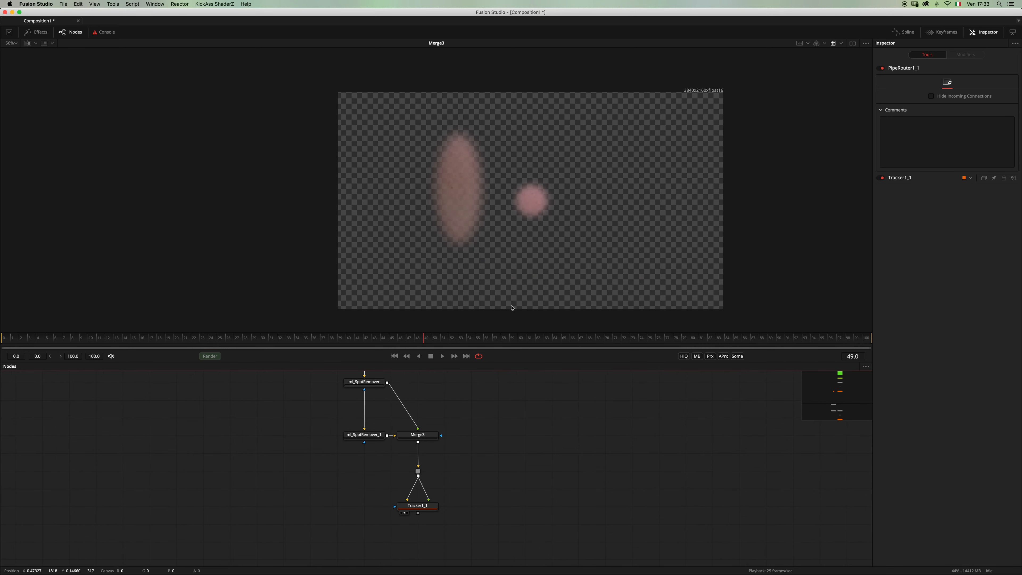
Step: View the duplicated tracker and set its operation to Corner Positioning
{"action": "scroll", "coordinate": [481, 452], "scroll_direction": "up", "scroll_amount": 1}
{"action": "left_click", "coordinate": [441, 499]}
{"action": "key", "text": "1"}
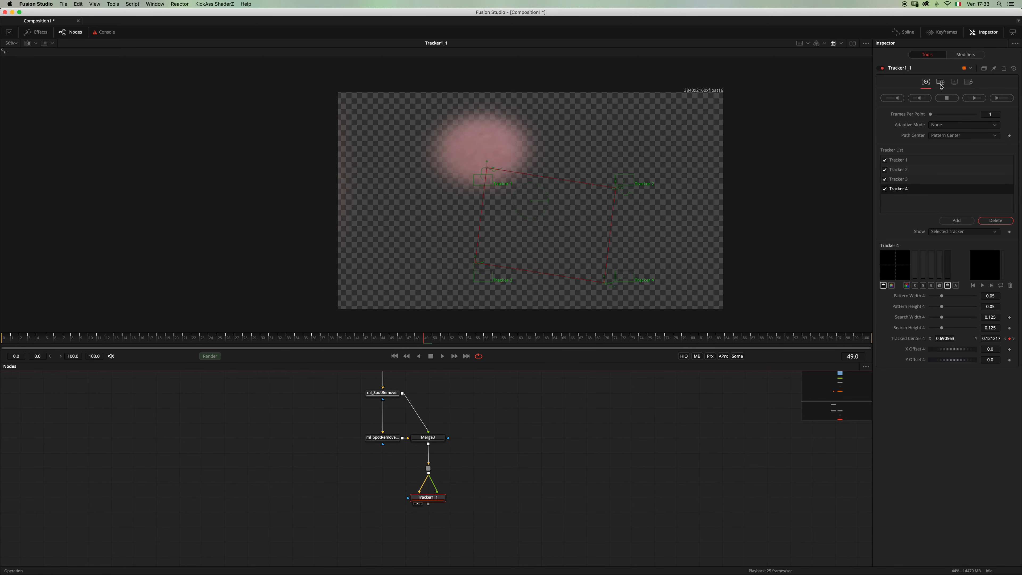
{"action": "left_click", "coordinate": [940, 82]}
{"action": "right_click", "coordinate": [940, 83]}
{"action": "left_click", "coordinate": [939, 72]}
{"action": "left_click", "coordinate": [965, 97]}
{"action": "left_click", "coordinate": [961, 89]}
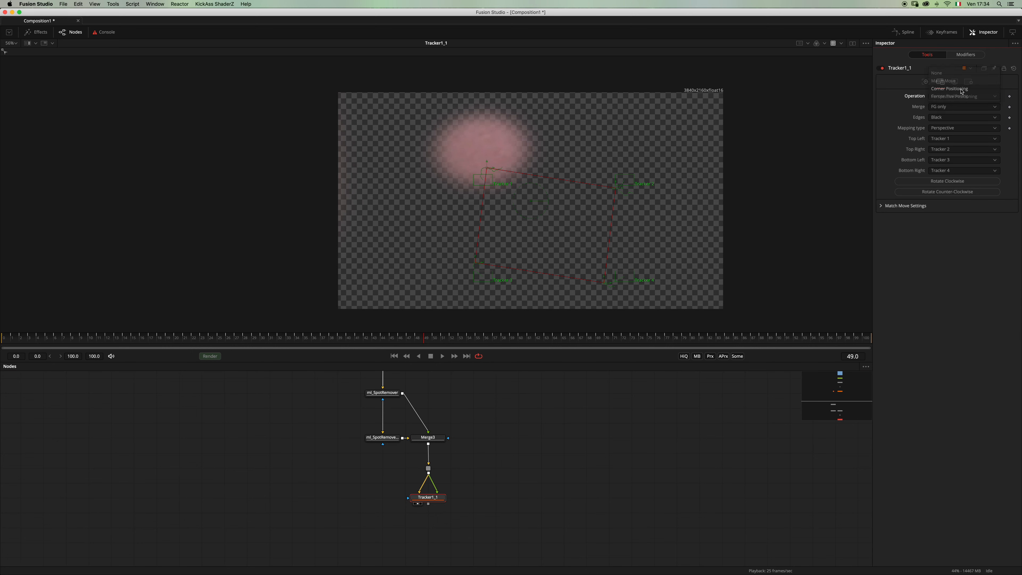
Step: Merge the duplicated tracker's repositioned patches over the MochaPro1 output in a new Merge node
{"action": "scroll", "coordinate": [406, 499], "scroll_direction": "up", "scroll_amount": 2}
{"action": "scroll", "coordinate": [427, 455], "scroll_direction": "down", "scroll_amount": 3}
{"action": "scroll", "coordinate": [443, 410], "scroll_direction": "up", "scroll_amount": 3}
{"action": "left_click_drag", "start_coordinate": [438, 404], "coordinate": [398, 464]}
{"action": "left_click_drag", "start_coordinate": [403, 464], "coordinate": [447, 464]}
{"action": "scroll", "coordinate": [427, 451], "scroll_direction": "down", "scroll_amount": 3}
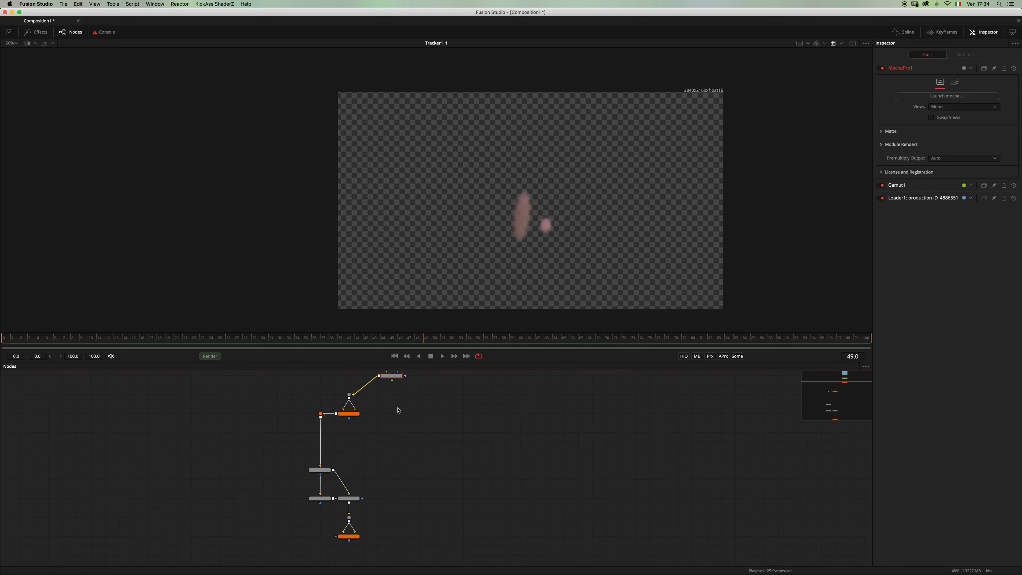
{"action": "left_click_drag", "start_coordinate": [342, 543], "coordinate": [372, 379]}
{"action": "scroll", "coordinate": [405, 532], "scroll_direction": "up", "scroll_amount": 2}
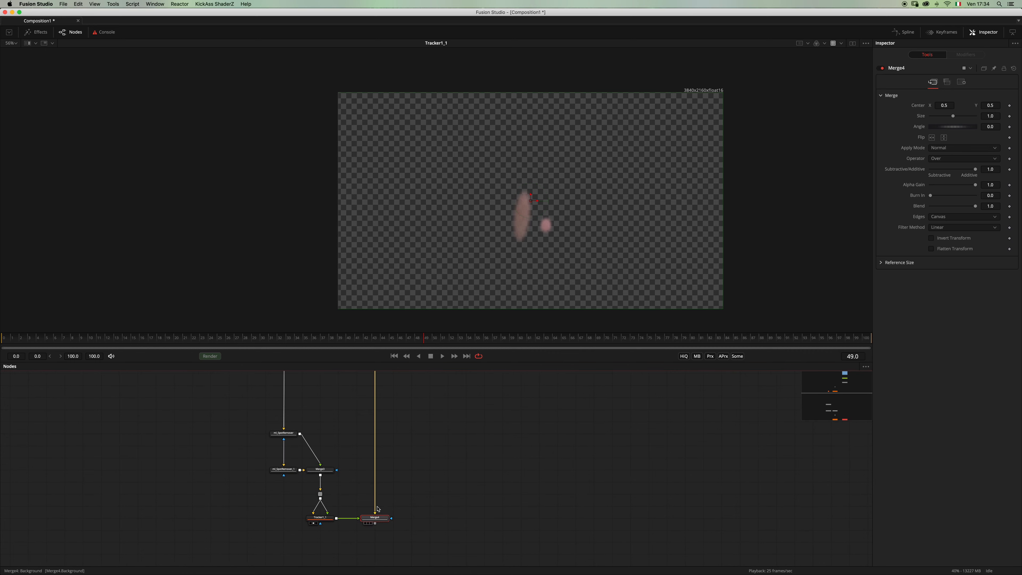
Step: View the final merge, inspect the retouched cheek up close and play the clip back
{"action": "left_click_drag", "start_coordinate": [377, 519], "coordinate": [535, 225]}
{"action": "scroll", "coordinate": [546, 235], "scroll_direction": "up", "scroll_amount": 5}
{"action": "left_click", "coordinate": [475, 459]}
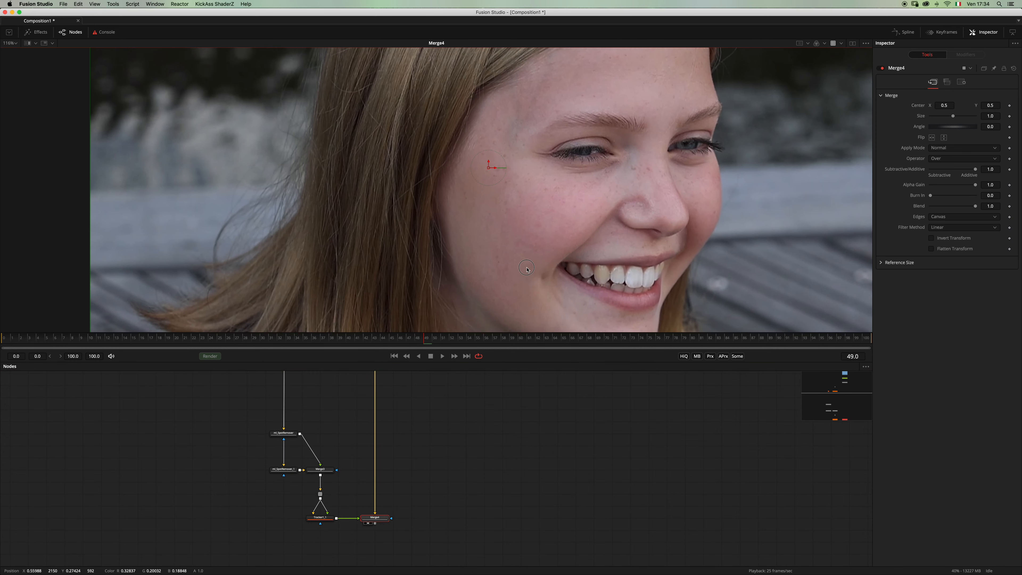
{"action": "scroll", "coordinate": [467, 466], "scroll_direction": "up", "scroll_amount": 3}
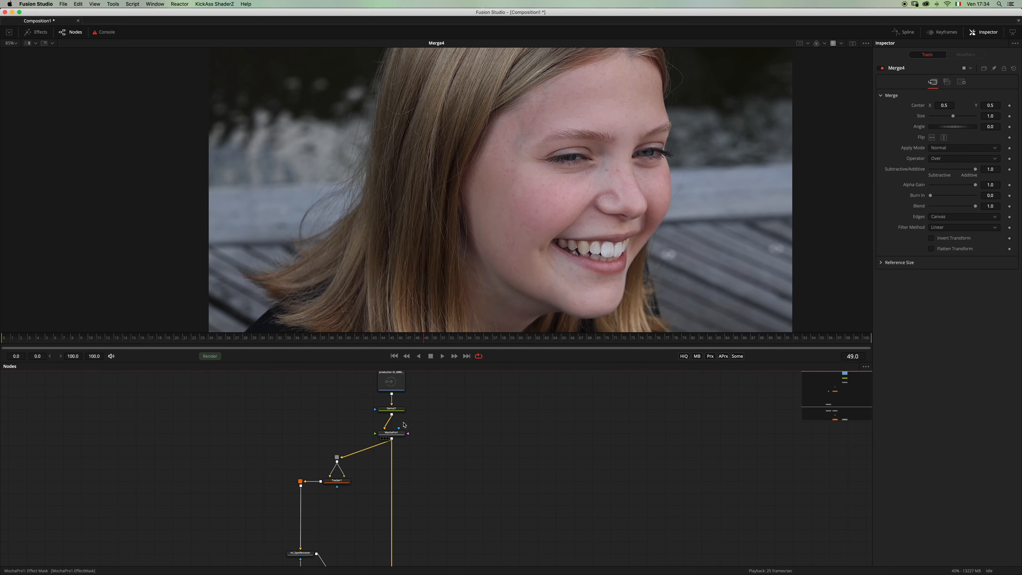
{"action": "key", "text": "1"}
{"action": "left_click_drag", "start_coordinate": [445, 520], "coordinate": [439, 377]}
{"action": "left_click", "coordinate": [378, 498]}
{"action": "key", "text": "space"}
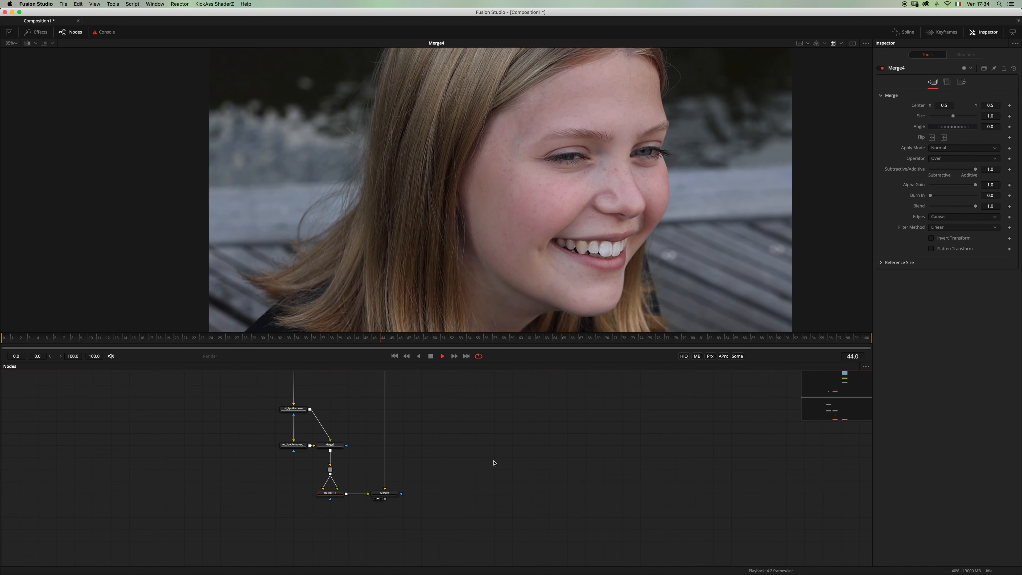
{"action": "key", "text": "space"}
Step: Open the Mocha project and draw a smooth X-spline layer around the temple between the hair and the eyebrow
{"action": "scroll", "coordinate": [492, 451], "scroll_direction": "up", "scroll_amount": 3}
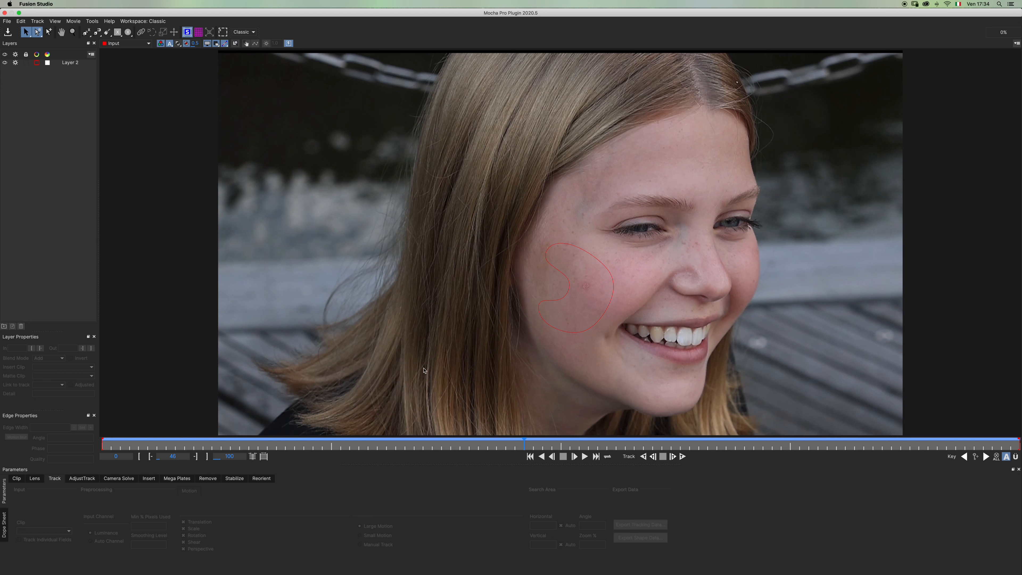
{"action": "left_click", "coordinate": [86, 32]}
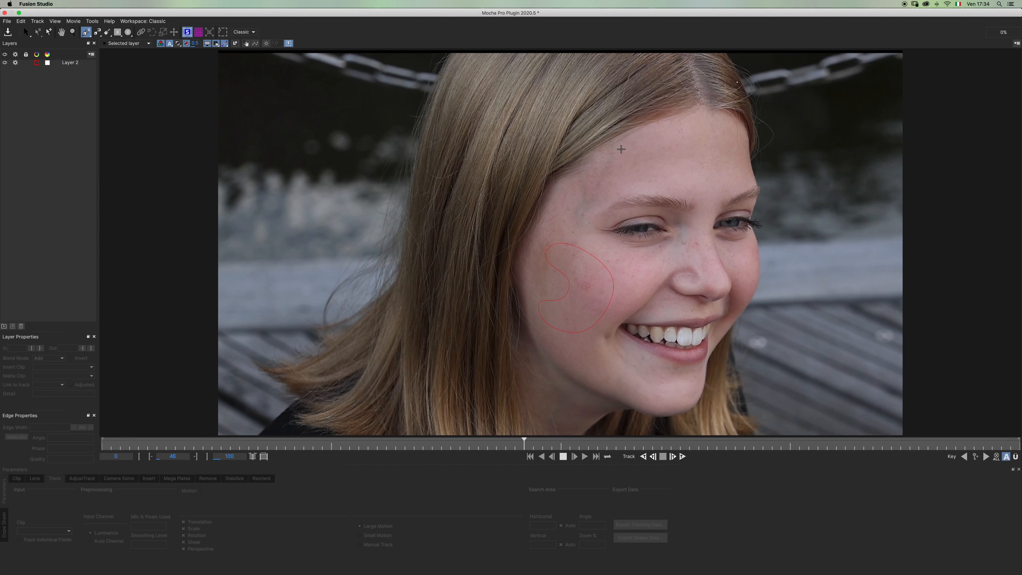
{"action": "left_click", "coordinate": [621, 149]}
{"action": "left_click", "coordinate": [565, 199]}
{"action": "left_click", "coordinate": [562, 230]}
{"action": "left_click", "coordinate": [581, 240]}
{"action": "left_click", "coordinate": [586, 232]}
{"action": "left_click_drag", "start_coordinate": [586, 232], "coordinate": [593, 221]}
{"action": "left_click", "coordinate": [615, 197]}
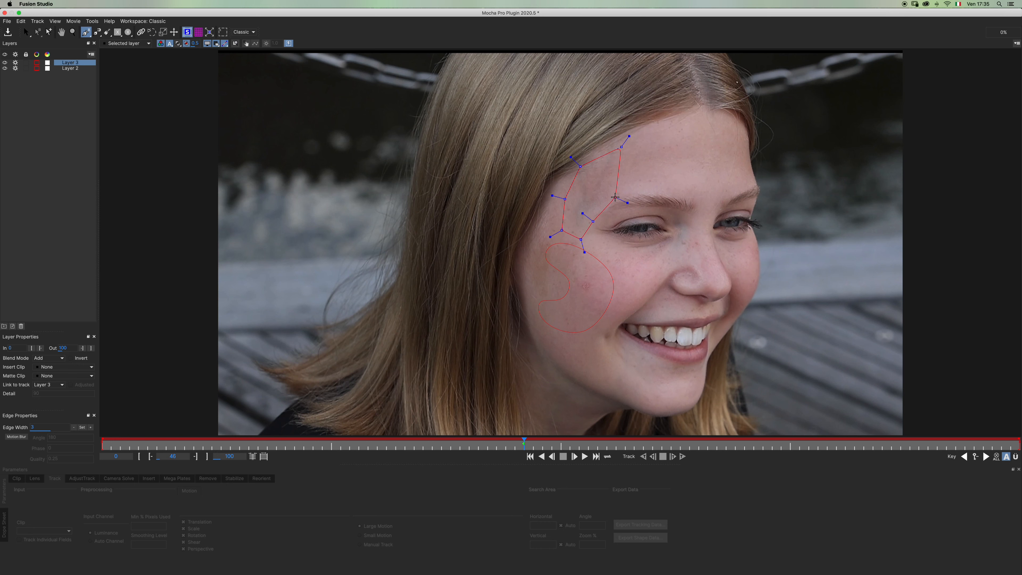
{"action": "left_click", "coordinate": [630, 176]}
{"action": "left_click", "coordinate": [622, 148]}
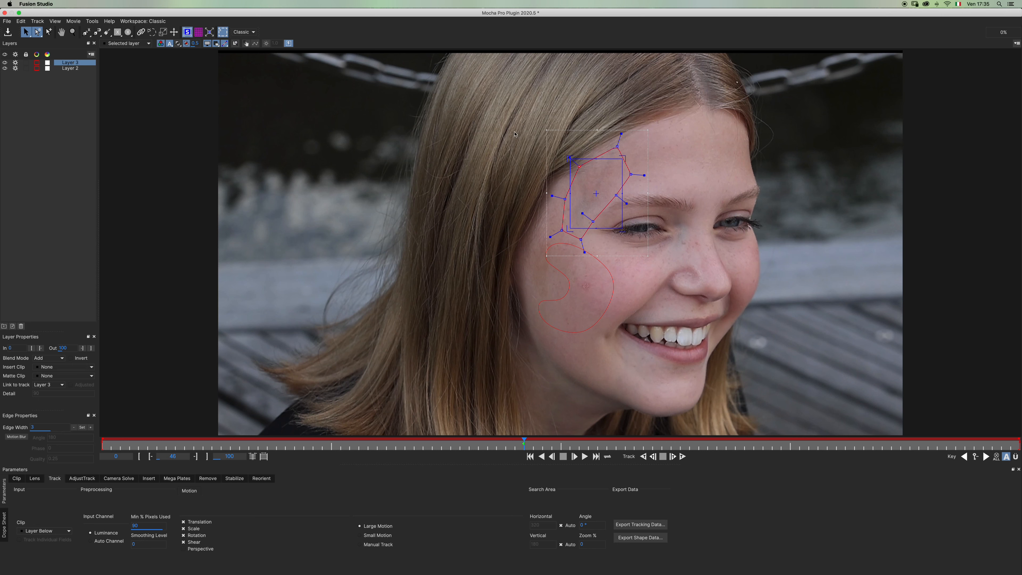
{"action": "left_click", "coordinate": [198, 33]}
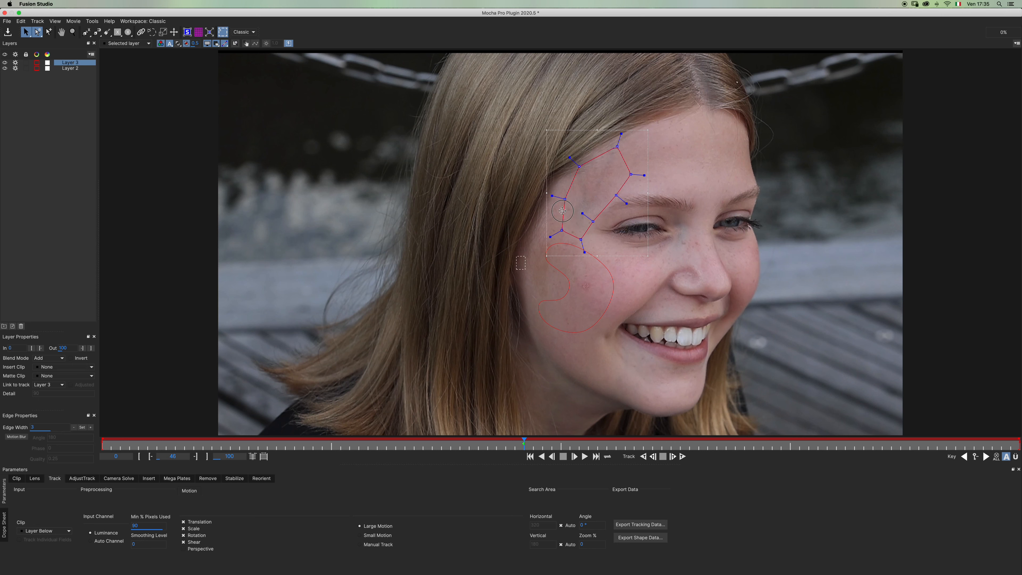
{"action": "left_click_drag", "start_coordinate": [644, 176], "coordinate": [635, 174]}
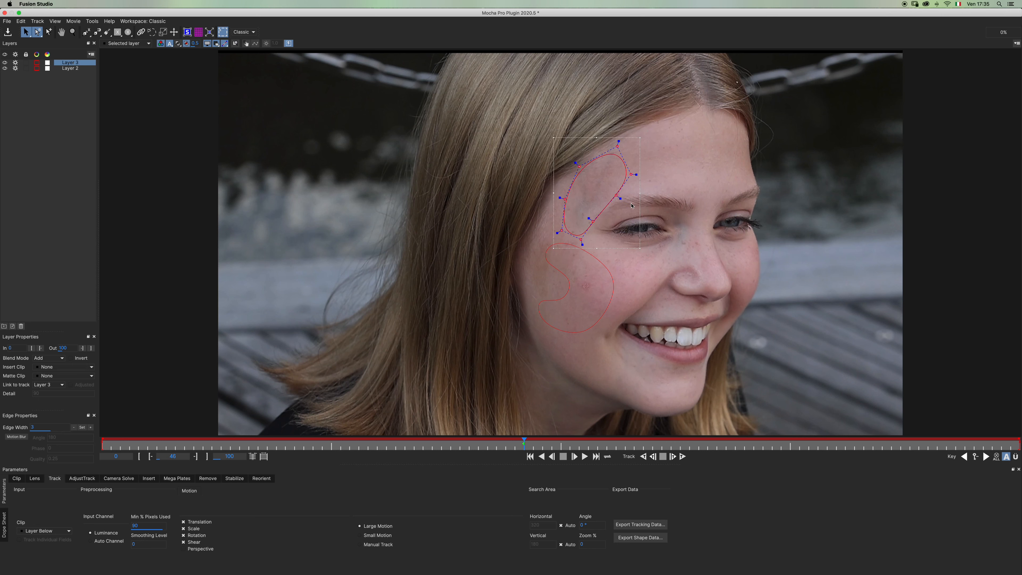
Step: Track the temple layer backward and forward through the clip, checking the track in playback
{"action": "left_click", "coordinate": [643, 456]}
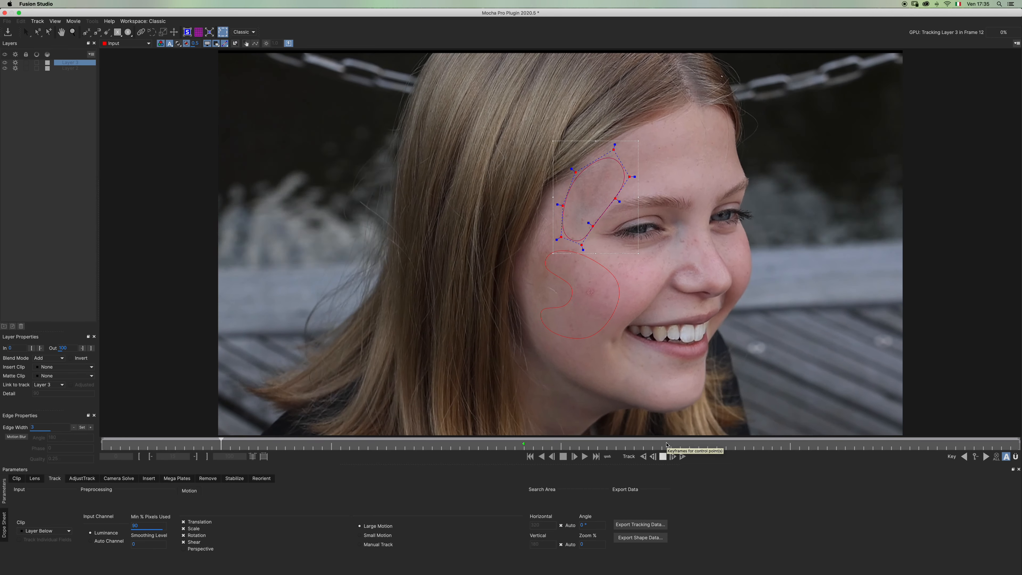
{"action": "left_click", "coordinate": [683, 456]}
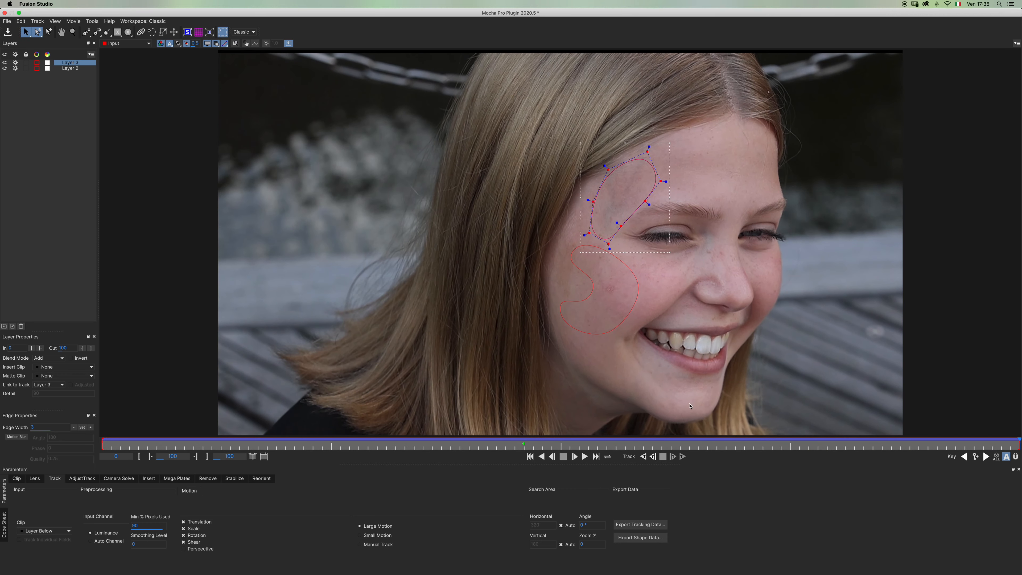
{"action": "key", "text": "space"}
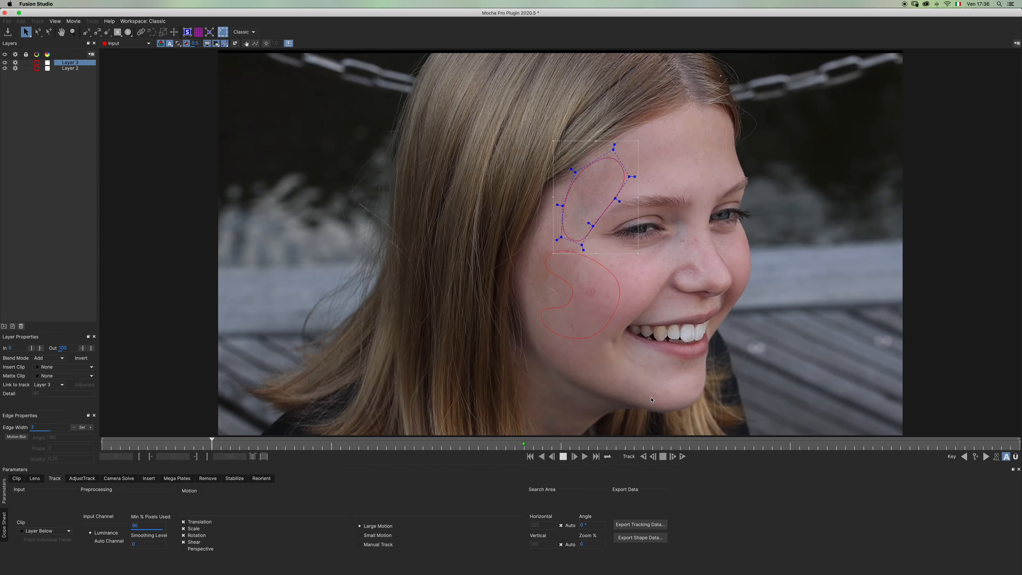
{"action": "key", "text": "space"}
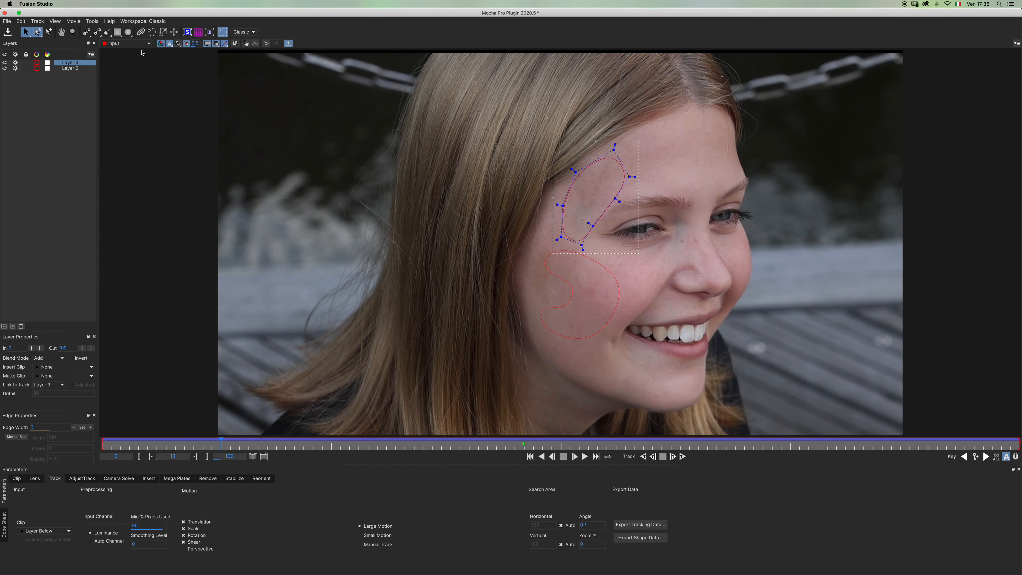
Step: Show the temple layer's planar surface, enlarge it well beyond the shape, center it on the temple and play the clip
{"action": "left_click", "coordinate": [187, 31]}
{"action": "left_click_drag", "start_coordinate": [622, 195], "coordinate": [691, 189]}
{"action": "left_click_drag", "start_coordinate": [595, 164], "coordinate": [590, 100]}
{"action": "left_click_drag", "start_coordinate": [687, 192], "coordinate": [737, 189]}
{"action": "left_click_drag", "start_coordinate": [452, 209], "coordinate": [469, 208]}
{"action": "left_click_drag", "start_coordinate": [722, 201], "coordinate": [774, 195]}
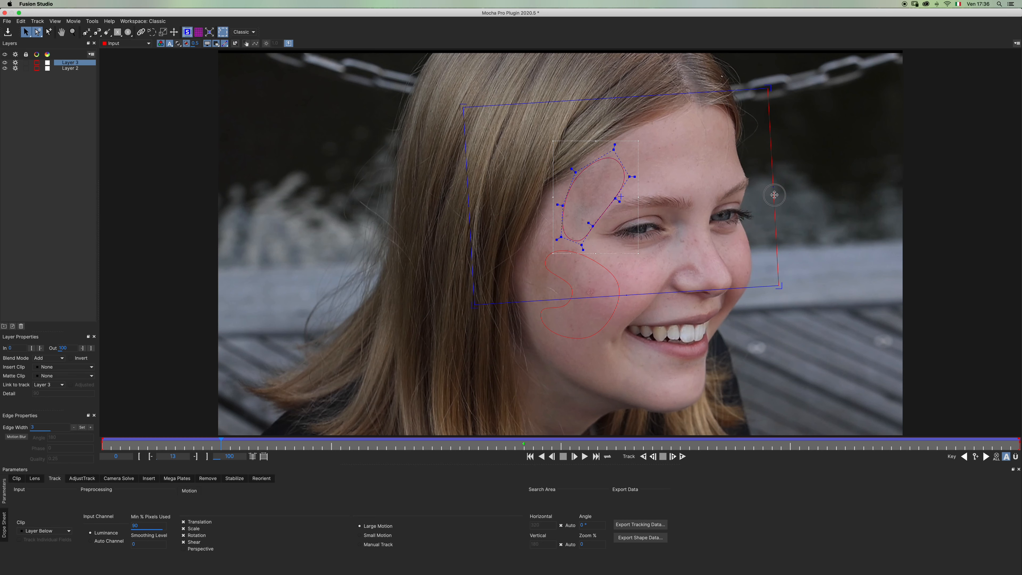
{"action": "left_click_drag", "start_coordinate": [620, 197], "coordinate": [593, 194]}
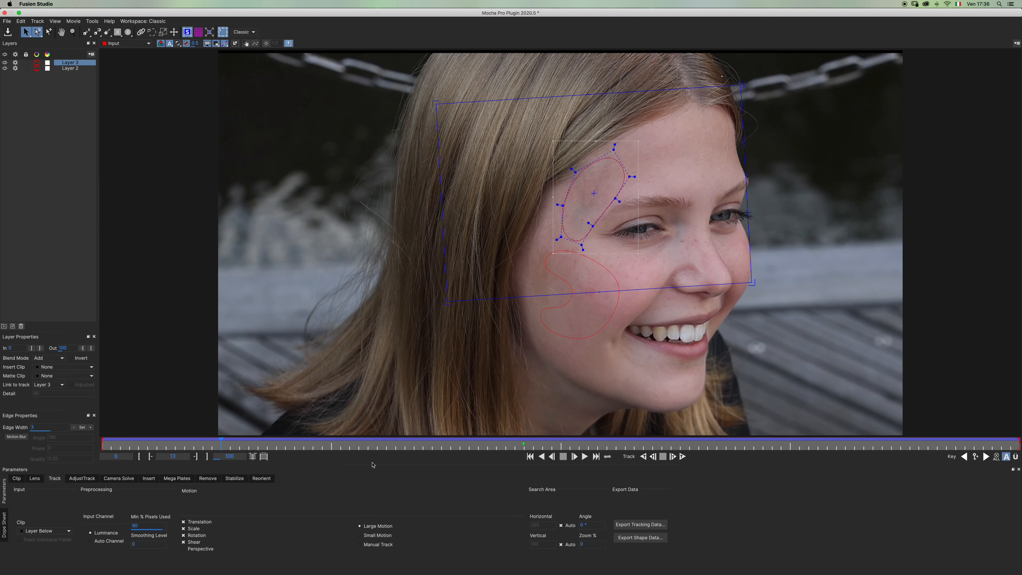
{"action": "key", "text": "t"}
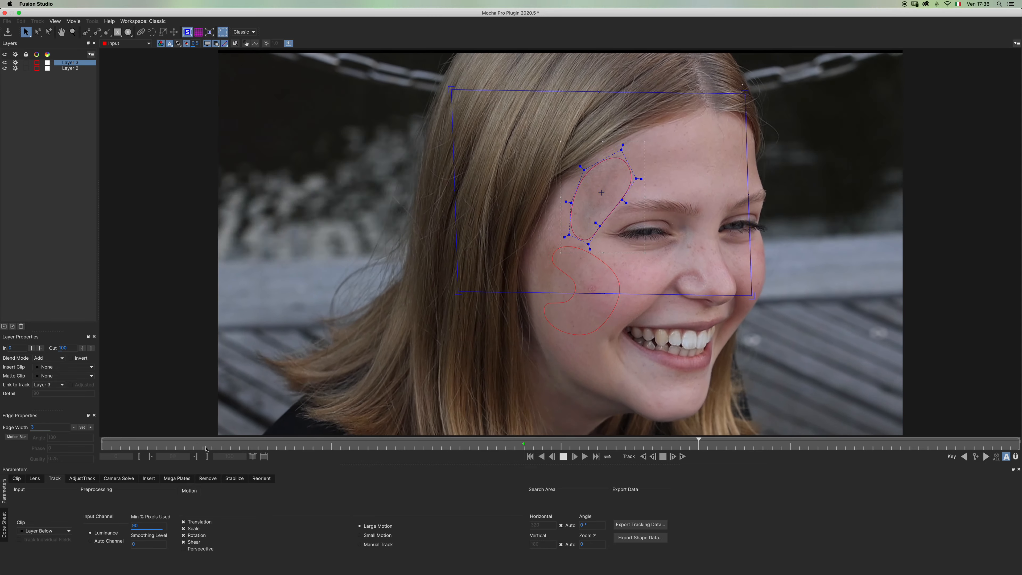
Step: Export the temple layer's tracking data and save the Mocha project on returning to Fusion
{"action": "left_click", "coordinate": [641, 524]}
{"action": "left_click", "coordinate": [513, 302]}
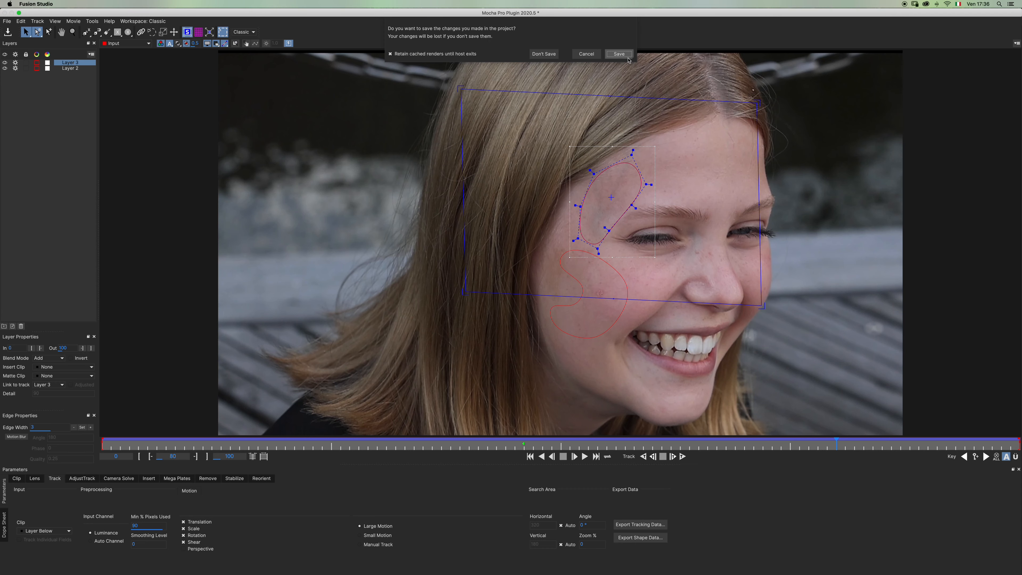
{"action": "left_click", "coordinate": [620, 54]}
Step: Enlarge the node area and paste the temple tracking data as a new tracker node beside Tracker1
{"action": "scroll", "coordinate": [587, 453], "scroll_direction": "down", "scroll_amount": 5}
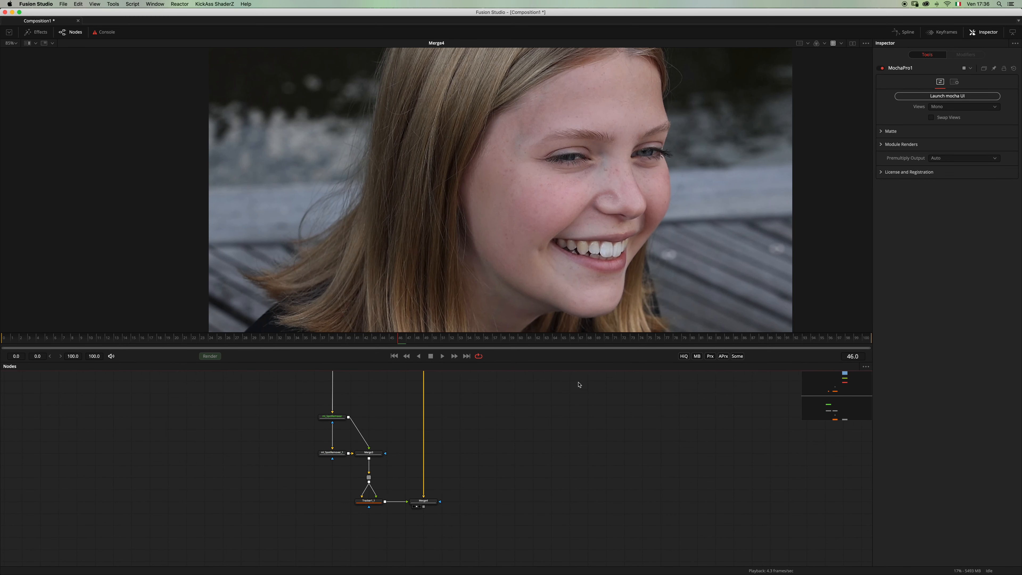
{"action": "left_click_drag", "start_coordinate": [566, 362], "coordinate": [568, 309]}
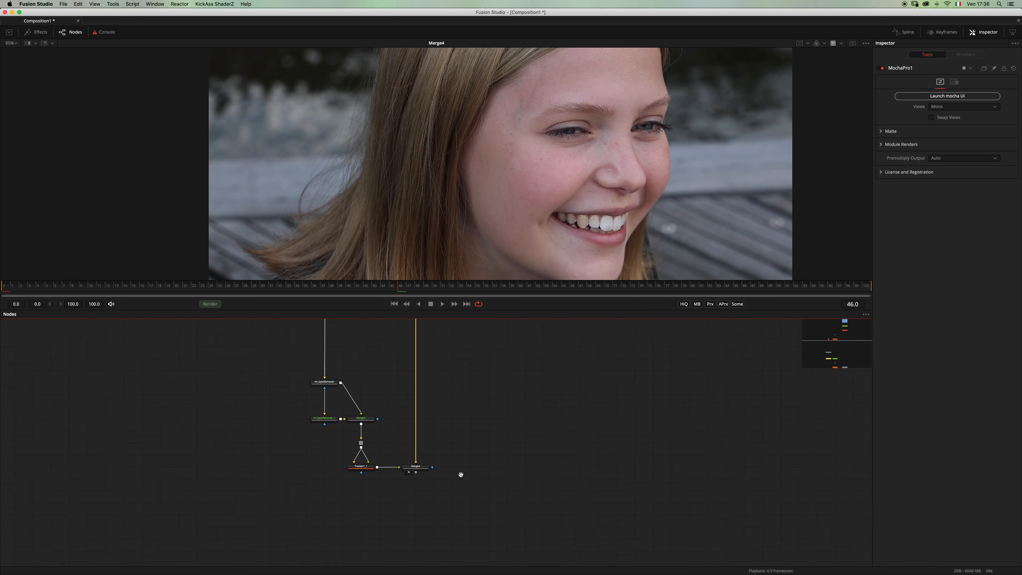
{"action": "key", "text": "super+v"}
{"action": "key", "text": "Delete"}
{"action": "left_click_drag", "start_coordinate": [452, 486], "coordinate": [269, 462]}
{"action": "scroll", "coordinate": [300, 404], "scroll_direction": "up", "scroll_amount": 5}
{"action": "left_click_drag", "start_coordinate": [281, 533], "coordinate": [298, 469]}
{"action": "left_click_drag", "start_coordinate": [300, 511], "coordinate": [301, 365]}
{"action": "left_click_drag", "start_coordinate": [344, 357], "coordinate": [363, 452]}
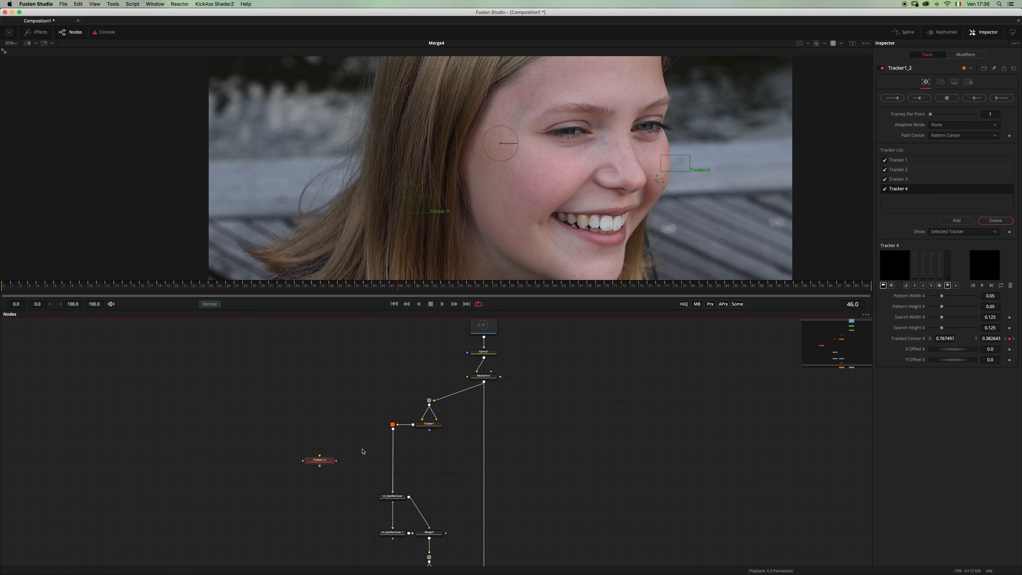
Step: Feed the new tracker from Tracker1's router through an added router, and align the two nodes level with Tracker1's
{"action": "left_click_drag", "start_coordinate": [429, 404], "coordinate": [320, 453]}
{"action": "left_click", "coordinate": [375, 437], "text": "alt"}
{"action": "left_click_drag", "start_coordinate": [375, 437], "coordinate": [321, 460]}
{"action": "left_click_drag", "start_coordinate": [293, 390], "coordinate": [349, 474]}
{"action": "left_click_drag", "start_coordinate": [320, 402], "coordinate": [267, 404]}
{"action": "left_click", "coordinate": [295, 453]}
{"action": "left_click", "coordinate": [274, 459]}
{"action": "left_click_drag", "start_coordinate": [273, 461], "coordinate": [274, 425]}
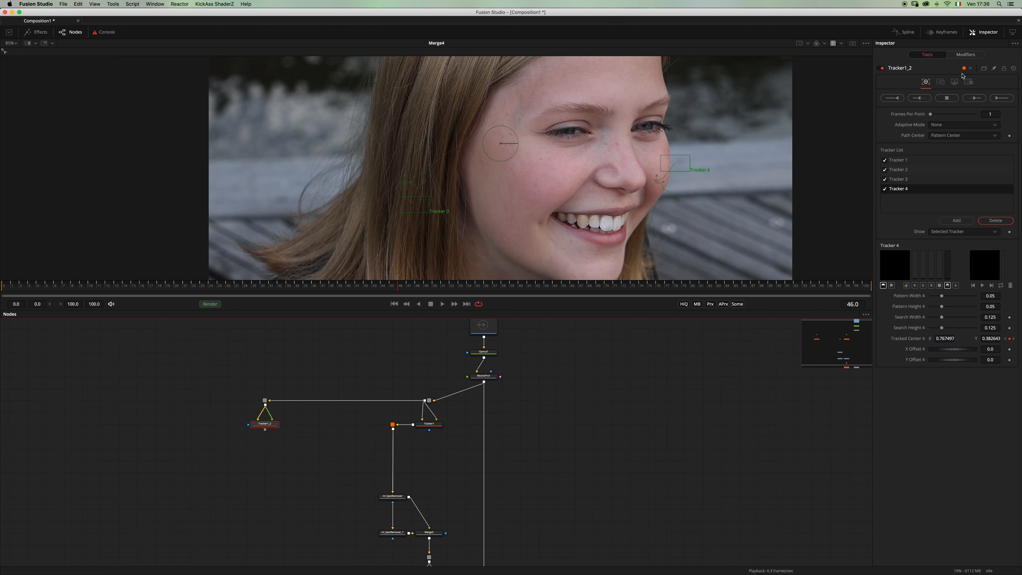
Step: Set the new tracker's operation to Perspective Positioning and view its output
{"action": "left_click", "coordinate": [941, 82]}
{"action": "left_click", "coordinate": [964, 97]}
{"action": "left_click", "coordinate": [965, 121]}
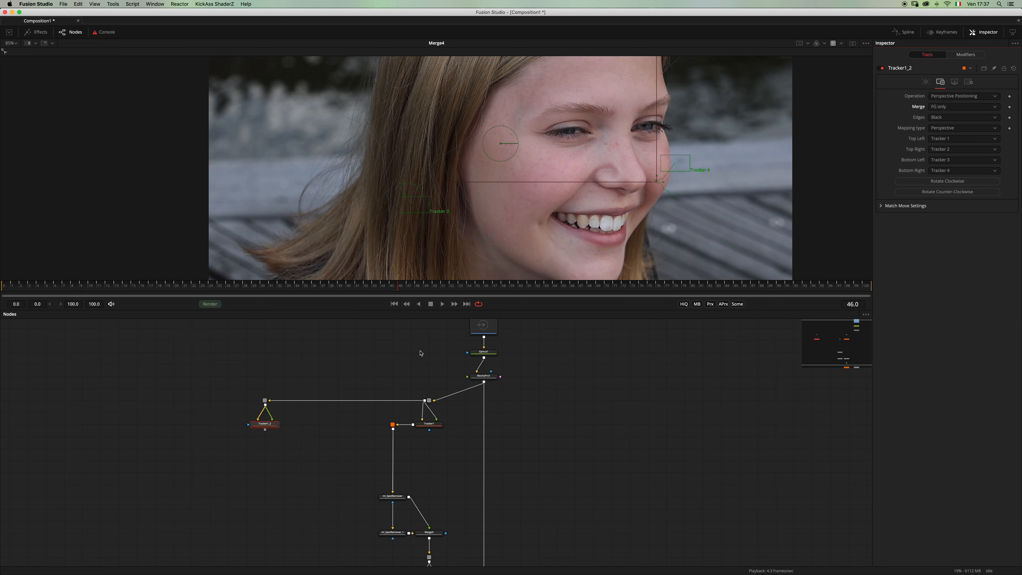
{"action": "key", "text": "2"}
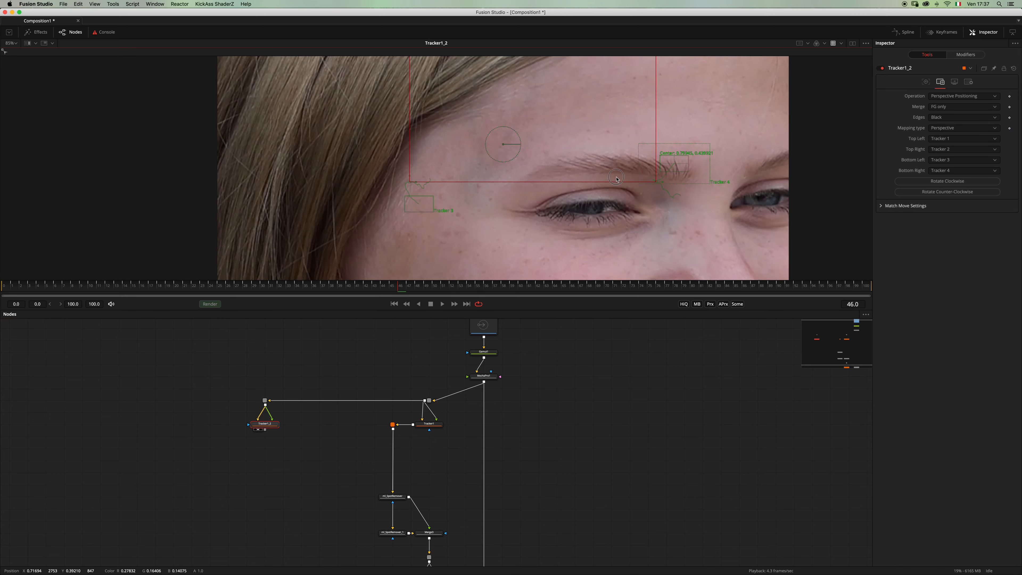
Step: Play back the new tracker's output to check how steady the temple stays
{"action": "scroll", "coordinate": [628, 176], "scroll_direction": "down", "scroll_amount": 5}
{"action": "left_click", "coordinate": [587, 362]}
{"action": "key", "text": "space"}
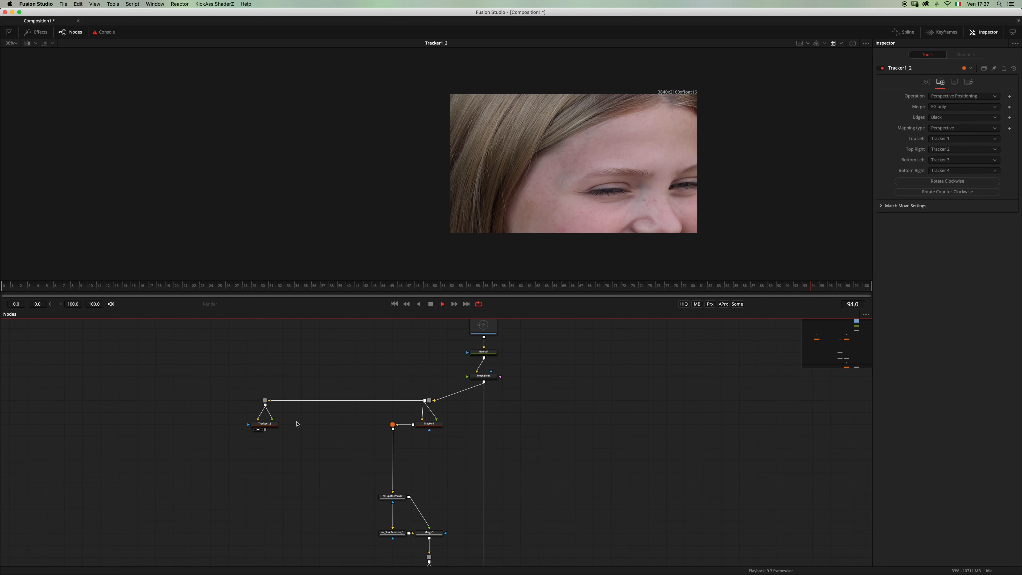
Step: Add an ml_SpotRemover node after the temple tracker and place it directly below
{"action": "left_click", "coordinate": [270, 429]}
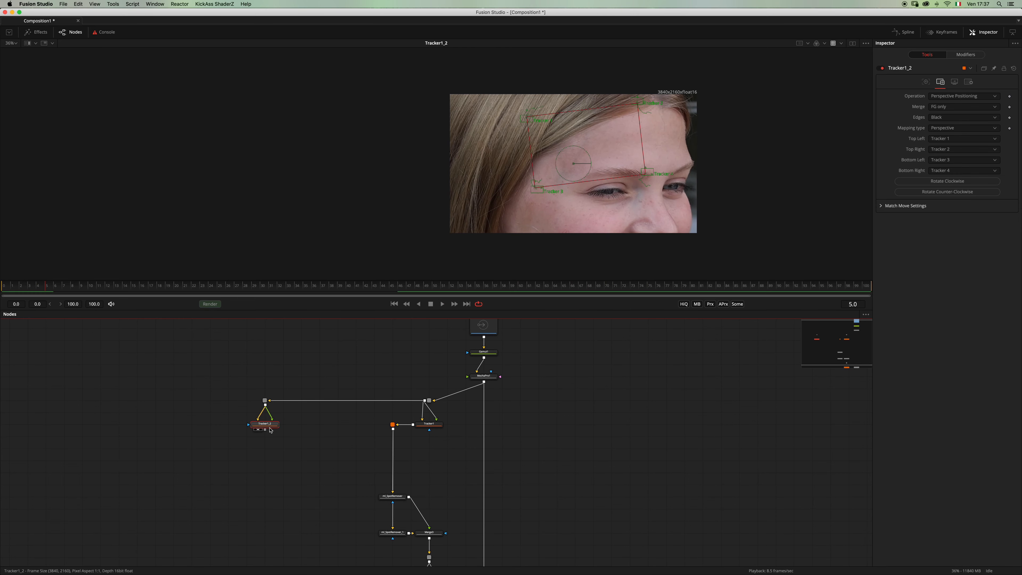
{"action": "key", "text": "shift+space"}
{"action": "type", "text": "spotr"}
{"action": "key", "text": "Up"}
{"action": "key", "text": "Return"}
{"action": "left_click_drag", "start_coordinate": [274, 448], "coordinate": [274, 461]}
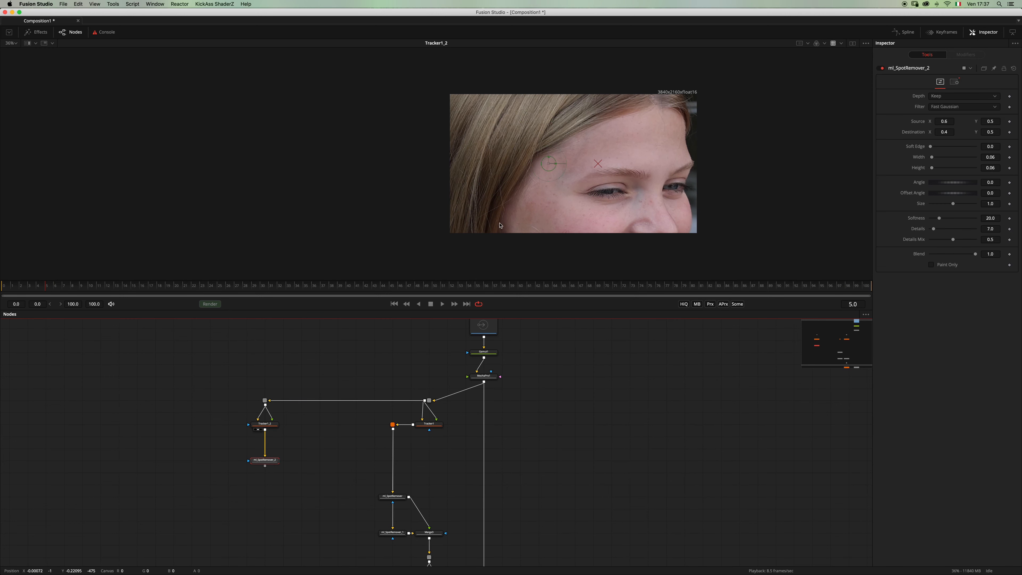
Step: Fit the spot remover's destination ellipse over the temple, about 0.13 wide and 0.29 high, tilted about -30.9 degrees
{"action": "scroll", "coordinate": [580, 153], "scroll_direction": "up", "scroll_amount": 1}
{"action": "left_click_drag", "start_coordinate": [533, 169], "coordinate": [554, 177]}
{"action": "left_click_drag", "start_coordinate": [553, 165], "coordinate": [553, 118]}
{"action": "mouse_move", "coordinate": [565, 176]}
{"action": "left_mouse_down"}
{"action": "mouse_move", "coordinate": [579, 177]}
{"action": "mouse_move", "coordinate": [561, 191]}
{"action": "mouse_move", "coordinate": [576, 189]}
{"action": "mouse_move", "coordinate": [557, 182]}
{"action": "left_mouse_up"}
{"action": "left_click_drag", "start_coordinate": [592, 139], "coordinate": [590, 143]}
{"action": "left_click_drag", "start_coordinate": [559, 184], "coordinate": [563, 183]}
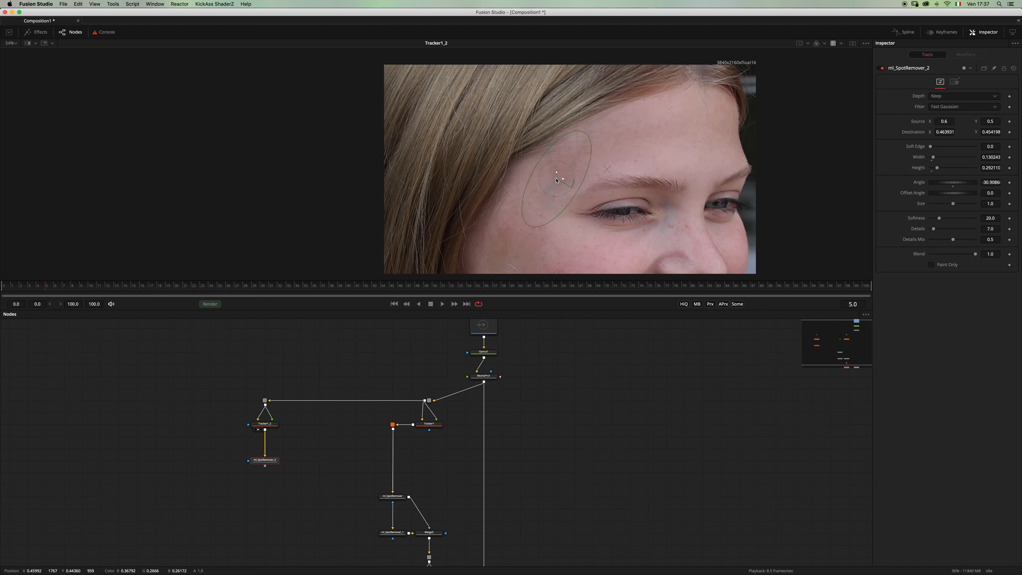
Step: Place the spot remover's source on the clean forehead skin and set its offset angle to 30.90868
{"action": "left_click_drag", "start_coordinate": [607, 169], "coordinate": [680, 131]}
{"action": "left_click", "coordinate": [988, 183]}
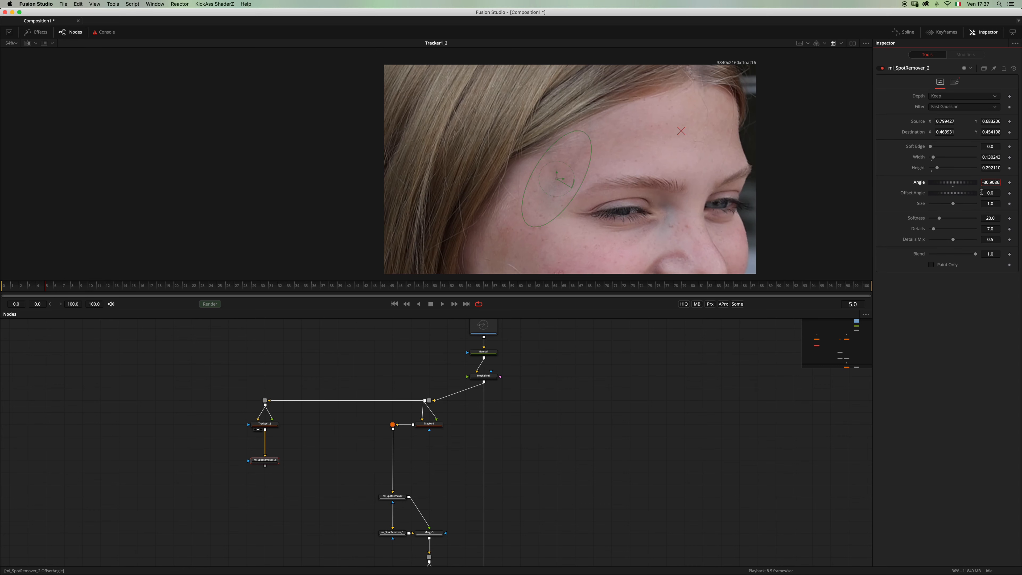
{"action": "left_click", "coordinate": [992, 192]}
{"action": "left_click", "coordinate": [626, 416]}
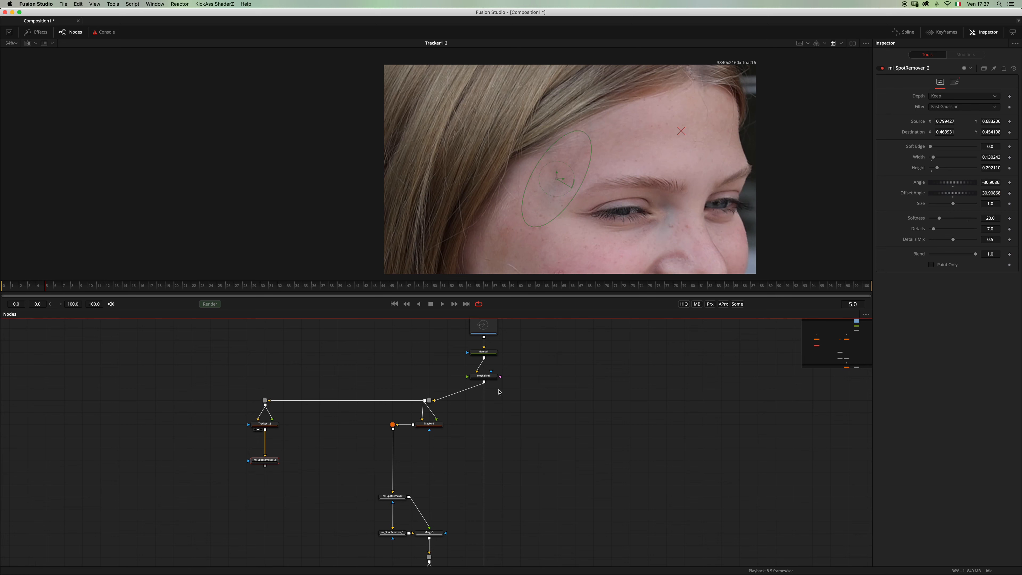
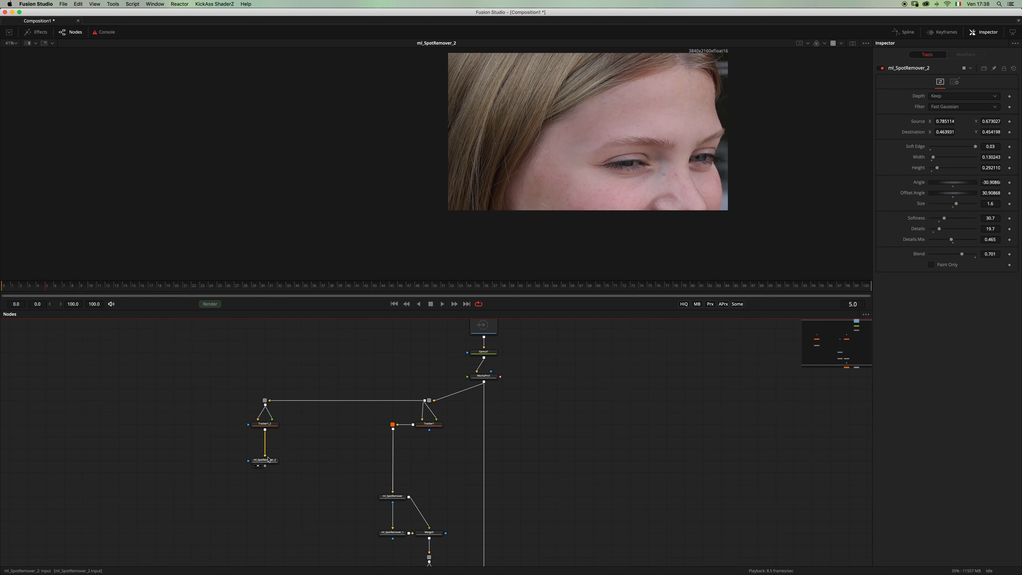
Step: Set the temple patch's softness to about 34.6, details to 12.6 and blend to 0.787, and output only the paint
{"action": "mouse_move", "coordinate": [940, 229]}
{"action": "left_mouse_down"}
{"action": "mouse_move", "coordinate": [928, 230]}
{"action": "mouse_move", "coordinate": [946, 224]}
{"action": "left_mouse_up"}
{"action": "left_click", "coordinate": [318, 491]}
{"action": "left_click", "coordinate": [275, 461]}
{"action": "left_click_drag", "start_coordinate": [963, 256], "coordinate": [967, 255]}
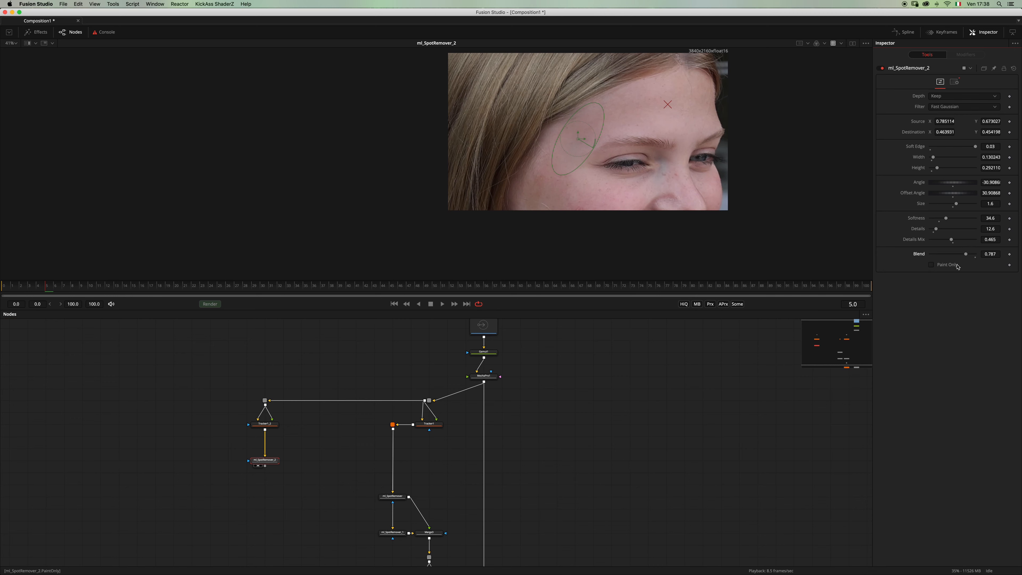
{"action": "left_click", "coordinate": [947, 265]}
{"action": "scroll", "coordinate": [201, 391], "scroll_direction": "up", "scroll_amount": 2}
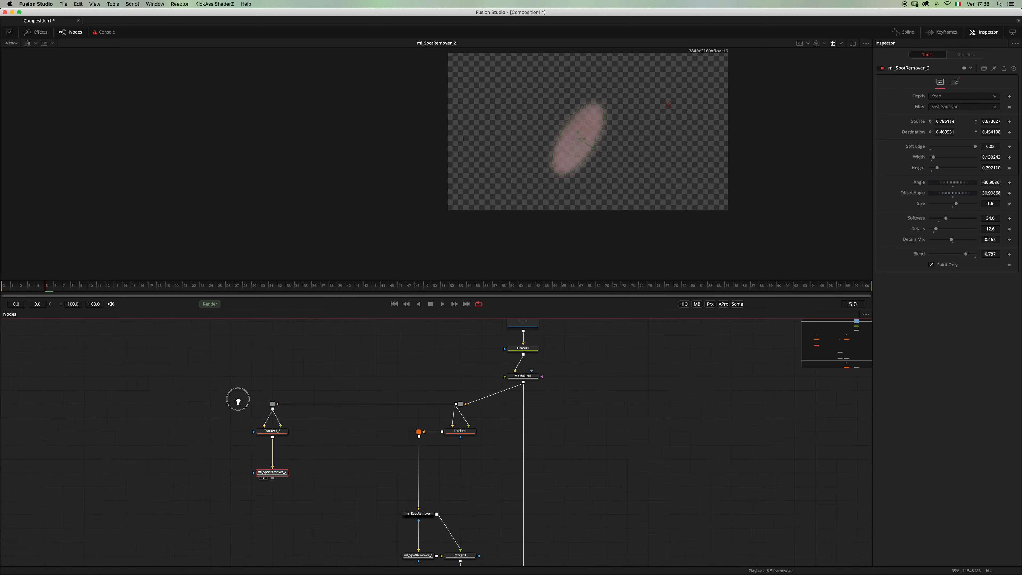
Step: Copy the temple tracker with its router and paste the pair after the temple spot remover
{"action": "scroll", "coordinate": [201, 391], "scroll_direction": "down", "scroll_amount": 2}
{"action": "left_click_drag", "start_coordinate": [231, 371], "coordinate": [269, 434]}
{"action": "key", "text": "super+c"}
{"action": "left_click", "coordinate": [262, 483]}
{"action": "key", "text": "super+v"}
{"action": "scroll", "coordinate": [267, 493], "scroll_direction": "down", "scroll_amount": 2}
{"action": "scroll", "coordinate": [266, 492], "scroll_direction": "up", "scroll_amount": 2}
{"action": "left_click", "coordinate": [265, 467]}
{"action": "key", "text": "super+z"}
Step: Set the pasted temple tracker's operation to Corner Positioning
{"action": "left_click", "coordinate": [253, 432]}
{"action": "left_click", "coordinate": [940, 81]}
{"action": "scroll", "coordinate": [422, 503], "scroll_direction": "up", "scroll_amount": 2}
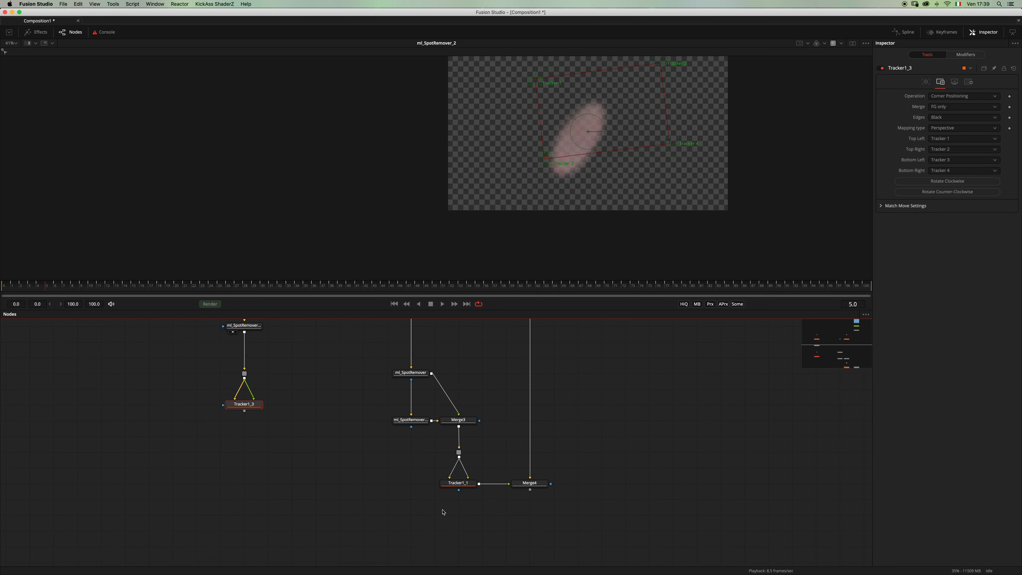
Step: Merge the pasted temple tracker over Tracker1_1's output ahead of Merge4, align the nodes, and view the combined patches
{"action": "scroll", "coordinate": [402, 499], "scroll_direction": "down", "scroll_amount": 3}
{"action": "scroll", "coordinate": [236, 455], "scroll_direction": "up", "scroll_amount": 2}
{"action": "left_click_drag", "start_coordinate": [206, 456], "coordinate": [476, 506]}
{"action": "left_click_drag", "start_coordinate": [527, 505], "coordinate": [528, 567]}
{"action": "scroll", "coordinate": [422, 483], "scroll_direction": "down", "scroll_amount": 3}
{"action": "left_click_drag", "start_coordinate": [201, 453], "coordinate": [259, 400]}
{"action": "left_click_drag", "start_coordinate": [235, 436], "coordinate": [237, 482]}
{"action": "left_click_drag", "start_coordinate": [441, 481], "coordinate": [596, 206]}
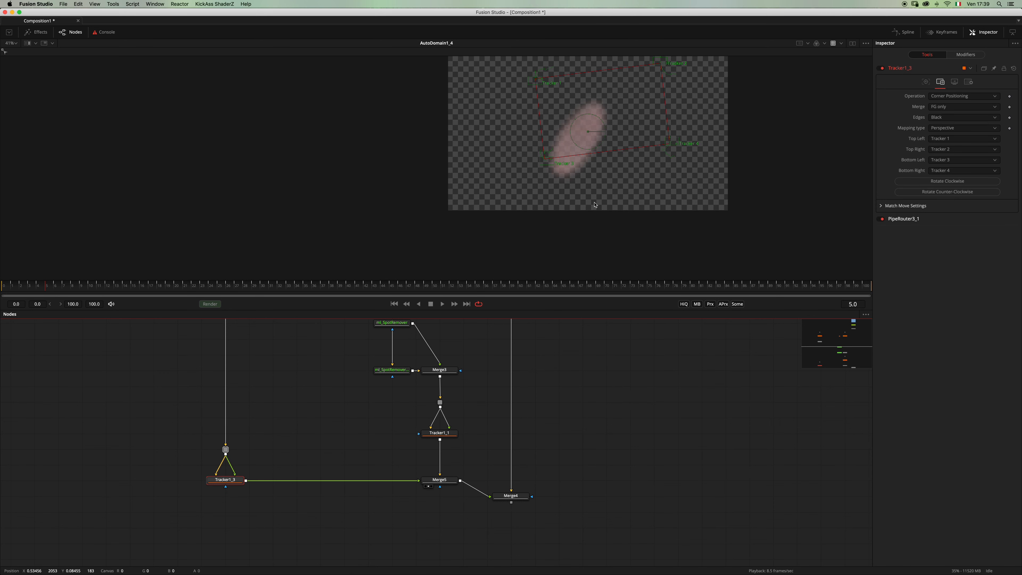
{"action": "left_click", "coordinate": [548, 451]}
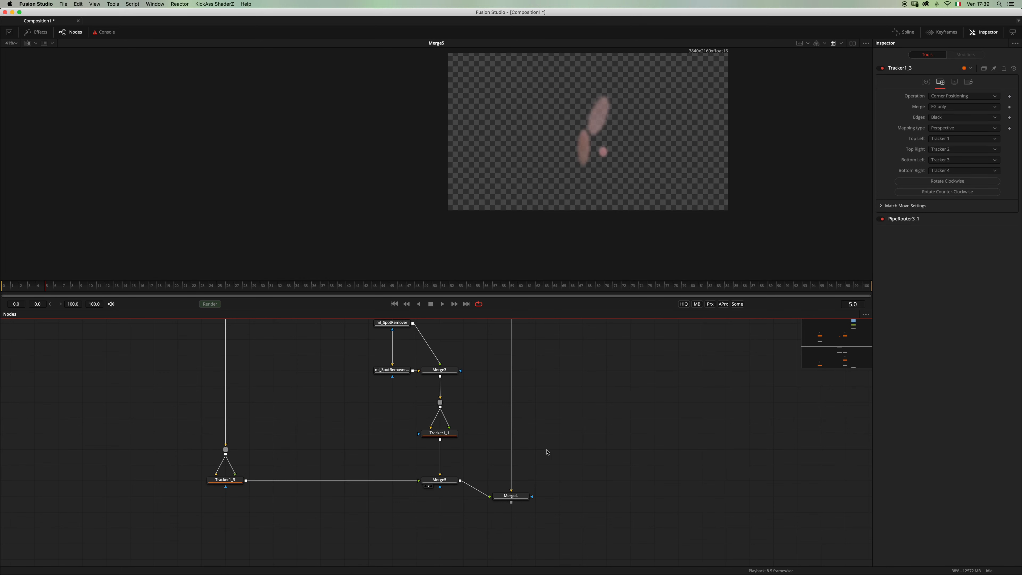
Step: Align Merge4 with the new merge and view its retouched result fitted to the viewer
{"action": "left_click_drag", "start_coordinate": [509, 496], "coordinate": [534, 369]}
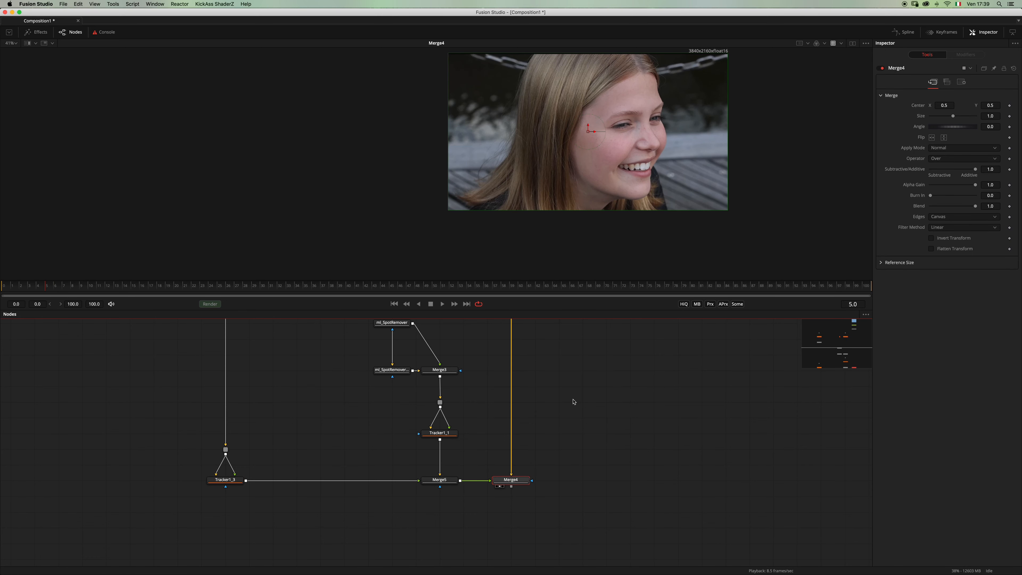
{"action": "left_click", "coordinate": [571, 405]}
{"action": "scroll", "coordinate": [598, 150], "scroll_direction": "up", "scroll_amount": 2}
{"action": "scroll", "coordinate": [597, 149], "scroll_direction": "up", "scroll_amount": 3}
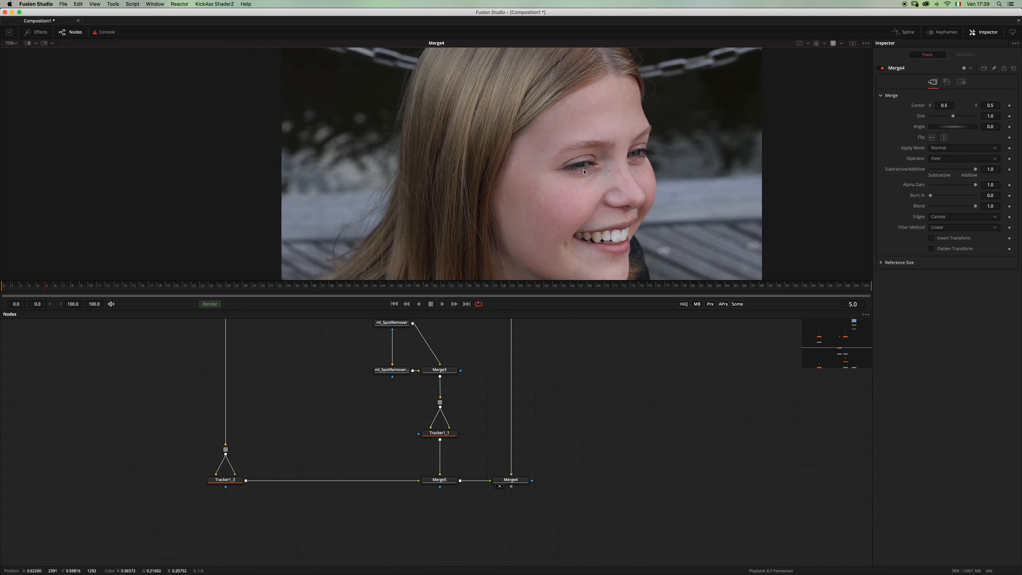
{"action": "key", "text": "shift+f"}
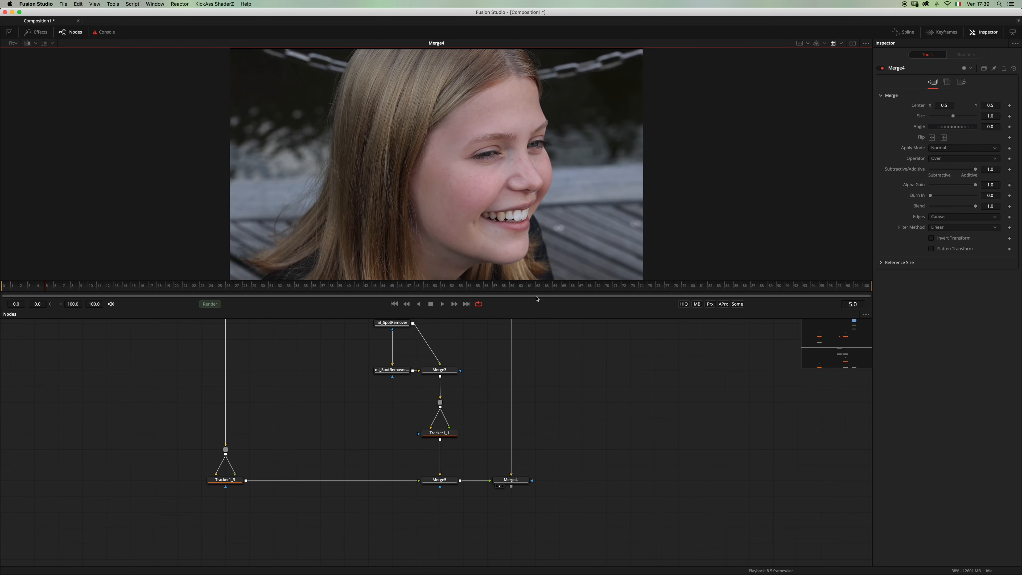
Step: Enlarge the viewer and set the temple spot remover's blend to about 0.409
{"action": "left_click_drag", "start_coordinate": [545, 310], "coordinate": [511, 523]}
{"action": "left_click_drag", "start_coordinate": [515, 435], "coordinate": [515, 530]}
{"action": "left_click_drag", "start_coordinate": [295, 523], "coordinate": [334, 456]}
{"action": "left_click", "coordinate": [219, 495]}
{"action": "left_click_drag", "start_coordinate": [976, 254], "coordinate": [949, 260]}
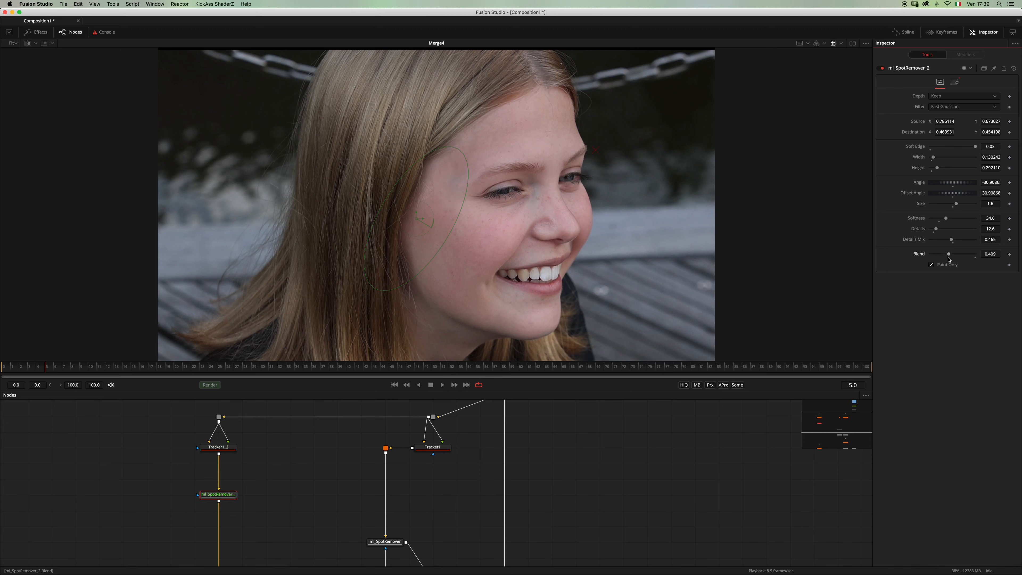
{"action": "left_click", "coordinate": [603, 458]}
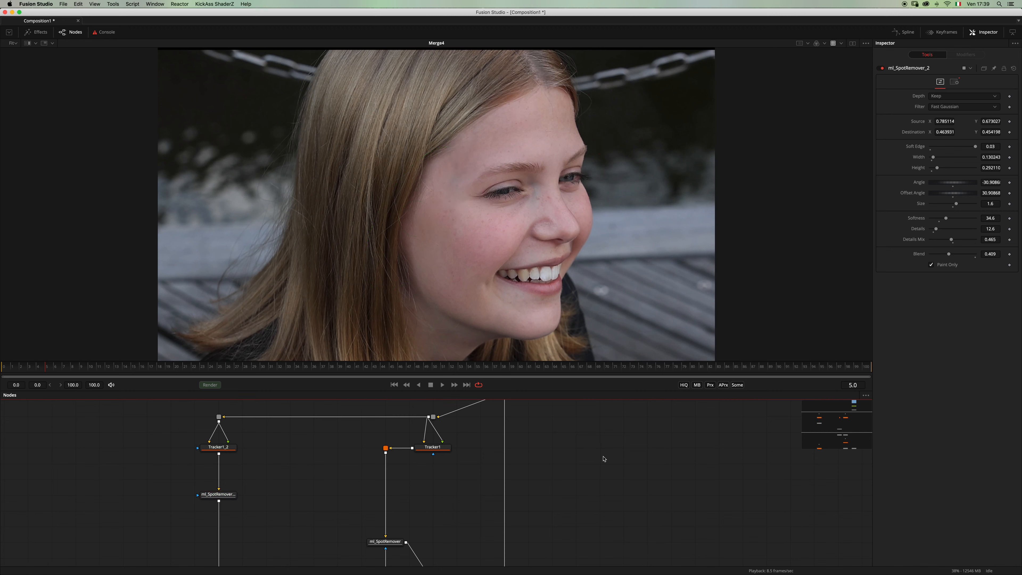
Step: Fit the image in the viewer and launch the Mocha interface from the MochaPro1 node, enlarged to full screen
{"action": "scroll", "coordinate": [604, 459], "scroll_direction": "down", "scroll_amount": 5}
{"action": "scroll", "coordinate": [513, 460], "scroll_direction": "down", "scroll_amount": 3}
{"action": "scroll", "coordinate": [504, 442], "scroll_direction": "up", "scroll_amount": 1}
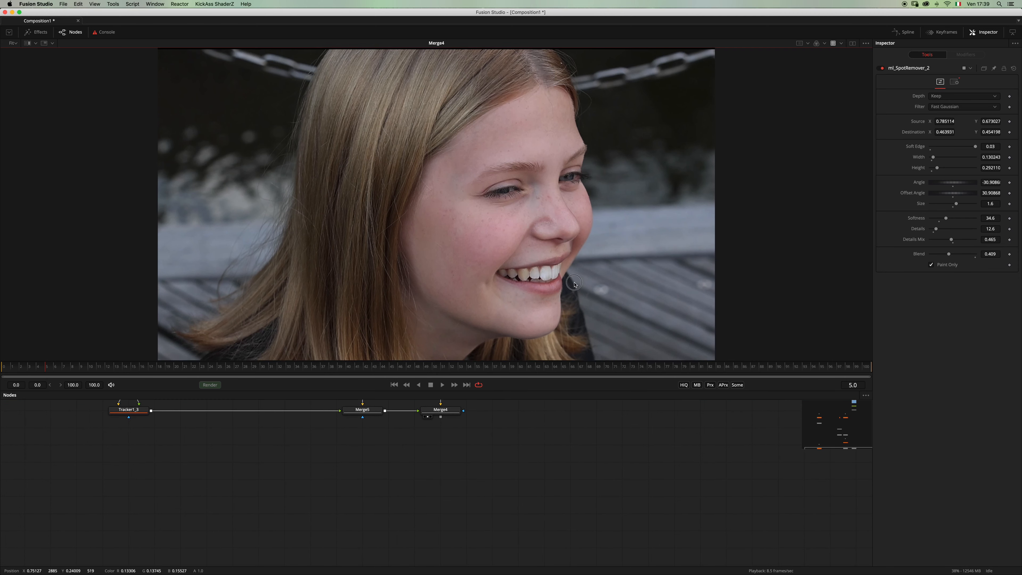
{"action": "scroll", "coordinate": [574, 276], "scroll_direction": "down", "scroll_amount": 1}
{"action": "left_click_drag", "start_coordinate": [506, 475], "coordinate": [515, 562]}
{"action": "left_click_drag", "start_coordinate": [522, 415], "coordinate": [523, 538]}
{"action": "left_click_drag", "start_coordinate": [522, 453], "coordinate": [524, 544]}
{"action": "left_click_drag", "start_coordinate": [523, 510], "coordinate": [528, 561]}
{"action": "left_click_drag", "start_coordinate": [523, 478], "coordinate": [526, 525]}
{"action": "left_click_drag", "start_coordinate": [519, 438], "coordinate": [522, 473]}
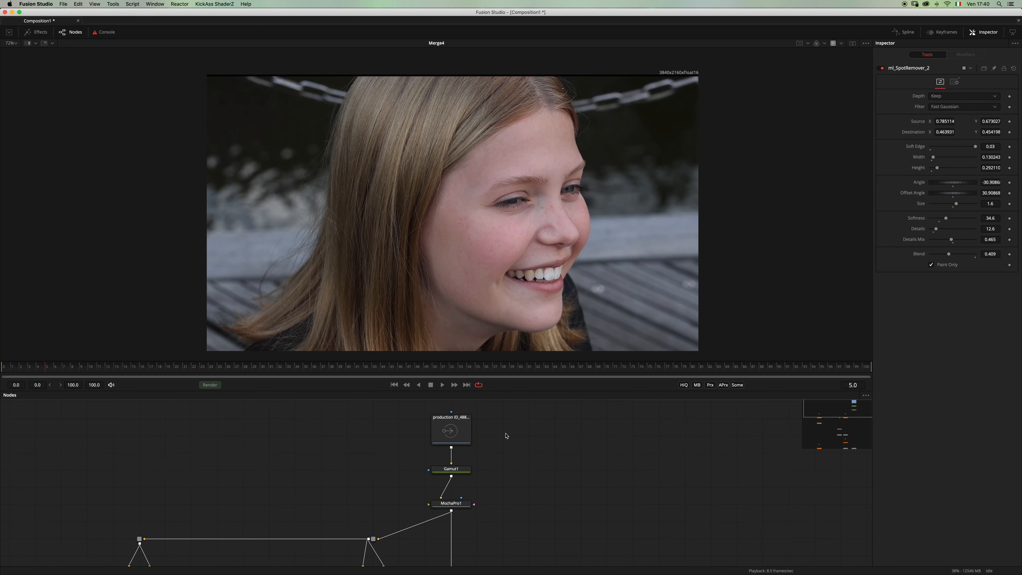
{"action": "left_click_drag", "start_coordinate": [506, 436], "coordinate": [497, 449]}
{"action": "left_click_drag", "start_coordinate": [512, 389], "coordinate": [511, 377]}
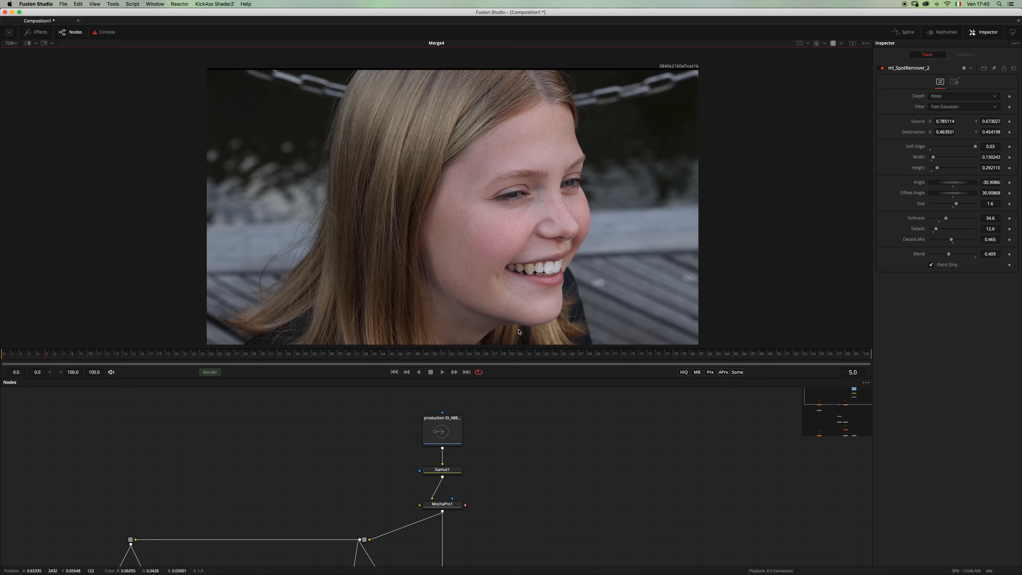
{"action": "key", "text": "super+f"}
{"action": "left_click", "coordinate": [442, 504]}
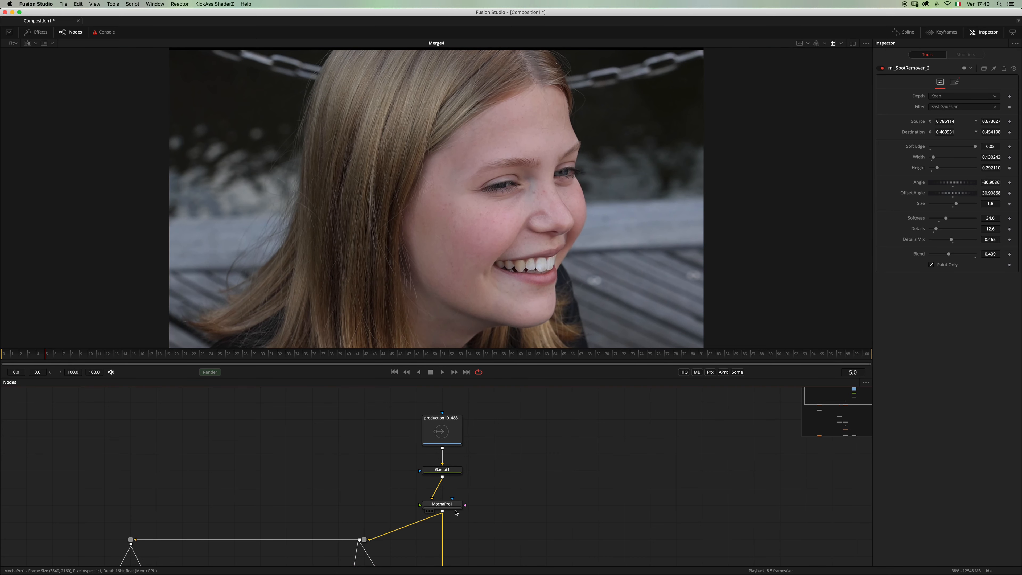
{"action": "left_click", "coordinate": [947, 97]}
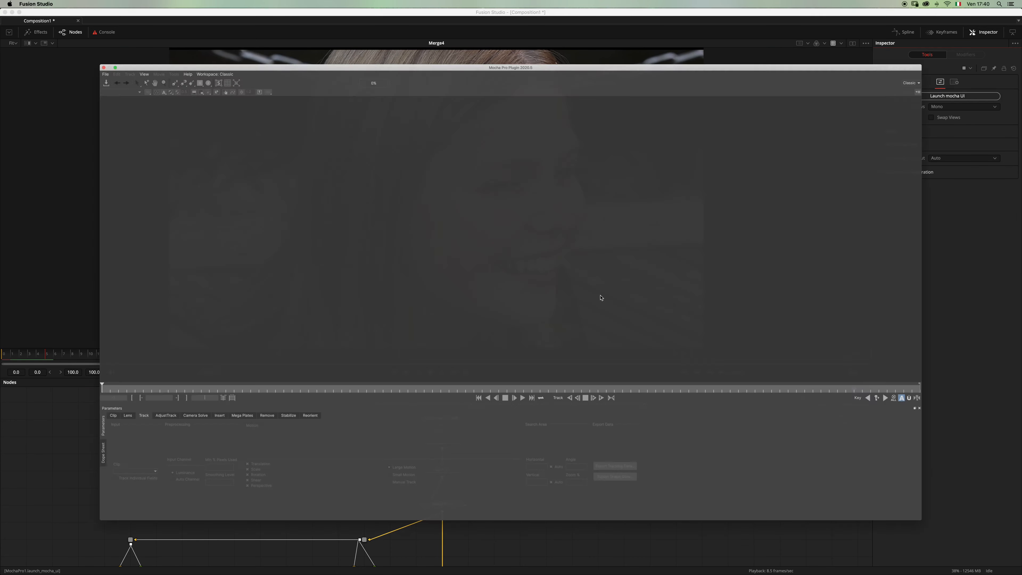
{"action": "left_click_drag", "start_coordinate": [16, 63], "coordinate": [7, 73]}
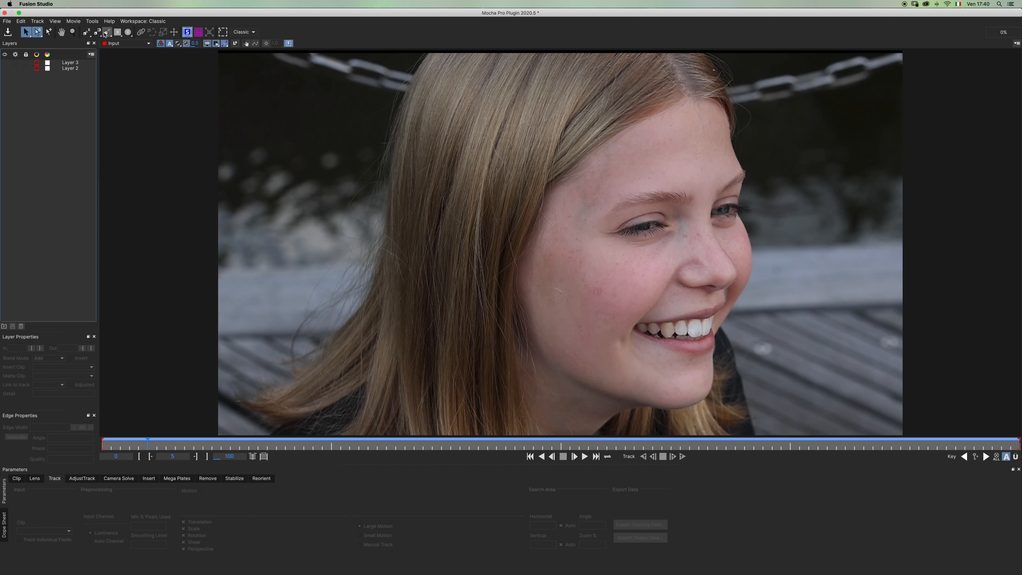
Step: Draw a closed X-spline around the forehead, running along the hairline and above the eyebrows
{"action": "left_click", "coordinate": [86, 34]}
{"action": "left_click", "coordinate": [722, 116]}
{"action": "left_click", "coordinate": [735, 160]}
{"action": "left_click", "coordinate": [711, 199]}
{"action": "left_click", "coordinate": [699, 193]}
{"action": "left_click", "coordinate": [667, 183]}
{"action": "left_click", "coordinate": [614, 196]}
{"action": "left_click", "coordinate": [596, 207]}
{"action": "left_click", "coordinate": [584, 175]}
{"action": "left_click", "coordinate": [644, 132]}
{"action": "left_click", "coordinate": [693, 107]}
{"action": "right_click", "coordinate": [693, 107]}
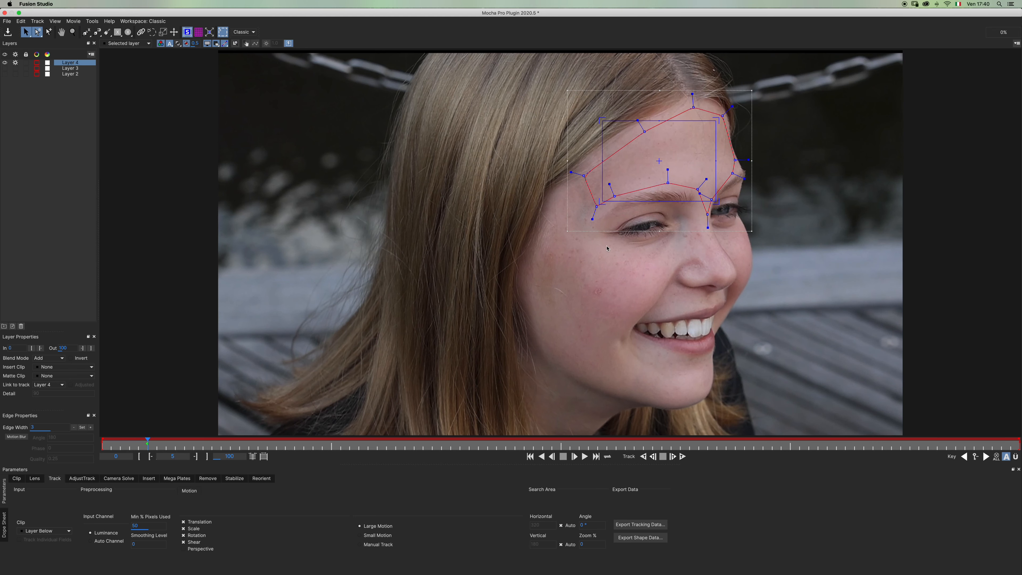
Step: Refine the forehead spline's points and curvature so it follows the hairline and brows closely
{"action": "left_click_drag", "start_coordinate": [749, 160], "coordinate": [709, 155]}
{"action": "left_click_drag", "start_coordinate": [711, 200], "coordinate": [716, 184]}
{"action": "left_click_drag", "start_coordinate": [707, 214], "coordinate": [708, 199]}
{"action": "left_click_drag", "start_coordinate": [584, 176], "coordinate": [576, 184]}
{"action": "left_click_drag", "start_coordinate": [644, 132], "coordinate": [640, 132]}
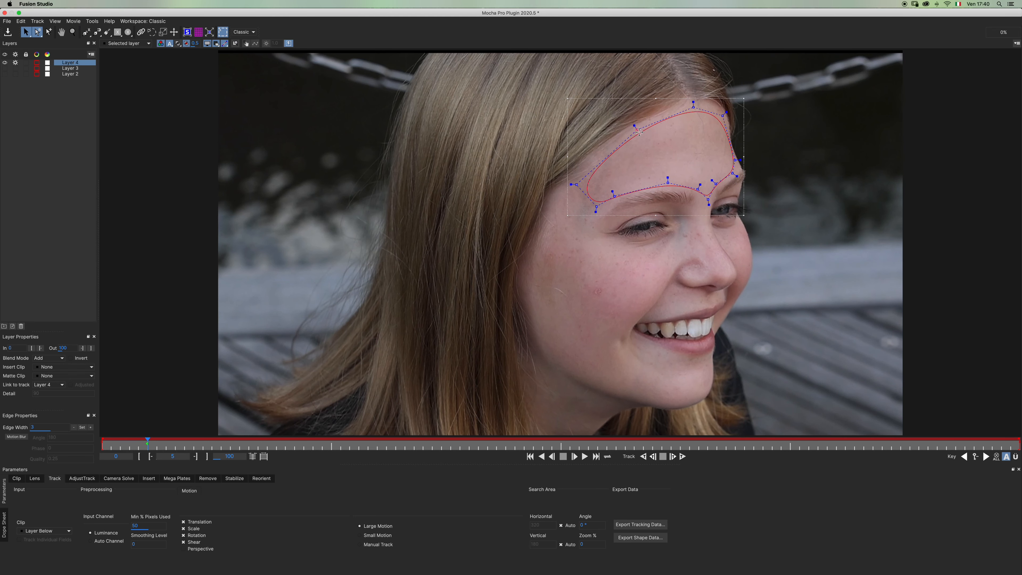
{"action": "left_click_drag", "start_coordinate": [699, 189], "coordinate": [696, 188]}
Step: Draw a second X-spline around the near cheek, jaw and chin, excluding mouth, nostrils and eye, and adjust its curvature
{"action": "left_click", "coordinate": [86, 32]}
{"action": "left_click", "coordinate": [604, 167]}
{"action": "left_click", "coordinate": [566, 190]}
{"action": "left_click", "coordinate": [541, 252]}
{"action": "left_click", "coordinate": [533, 304]}
{"action": "left_click", "coordinate": [544, 350]}
{"action": "left_click", "coordinate": [581, 381]}
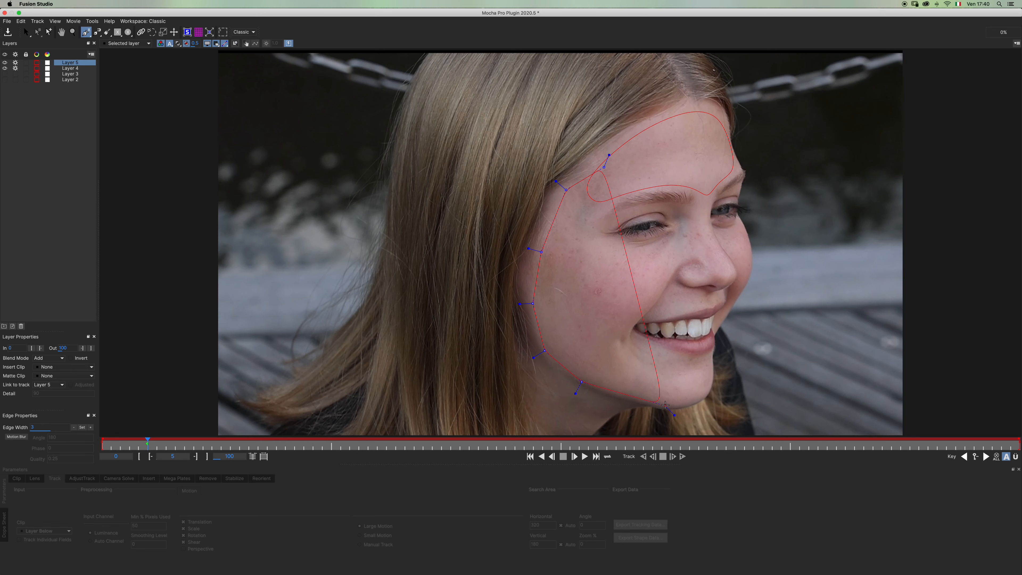
{"action": "left_click_drag", "start_coordinate": [664, 358], "coordinate": [671, 359]}
{"action": "left_click", "coordinate": [637, 347]}
{"action": "left_click", "coordinate": [621, 329]}
{"action": "left_click", "coordinate": [638, 315]}
{"action": "left_click", "coordinate": [685, 313]}
{"action": "left_click", "coordinate": [707, 299]}
{"action": "left_click", "coordinate": [701, 294]}
{"action": "left_click", "coordinate": [668, 286]}
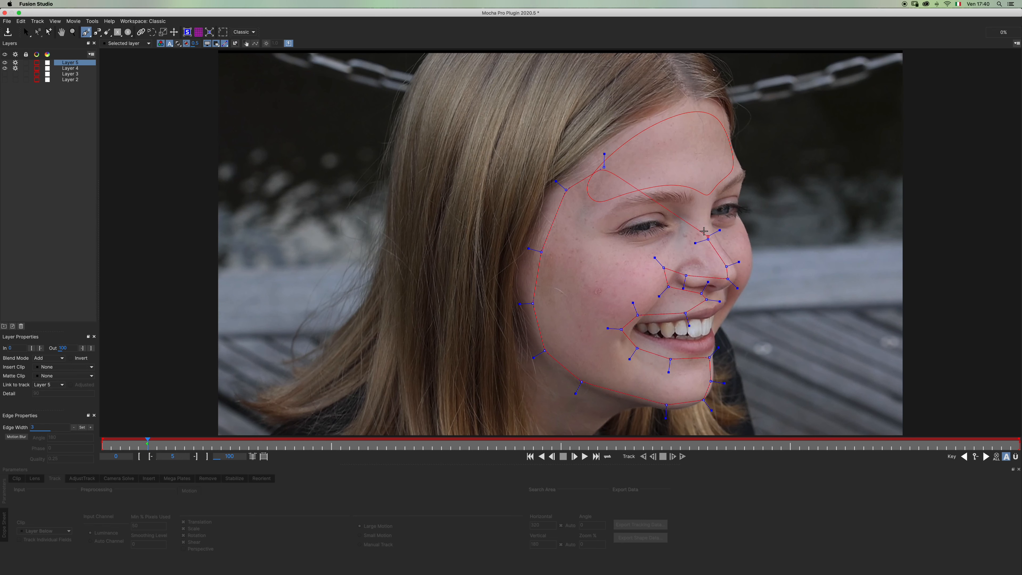
{"action": "left_click", "coordinate": [592, 221]}
{"action": "left_click", "coordinate": [622, 184]}
{"action": "right_click", "coordinate": [623, 184]}
{"action": "left_click_drag", "start_coordinate": [756, 421], "coordinate": [511, 151]}
{"action": "left_click_drag", "start_coordinate": [520, 304], "coordinate": [528, 303]}
Step: Track Layer 4 and Layer 5 together forward through the clip, and return to the first frame
{"action": "left_click", "coordinate": [70, 69], "text": "shift"}
{"action": "left_click", "coordinate": [683, 456]}
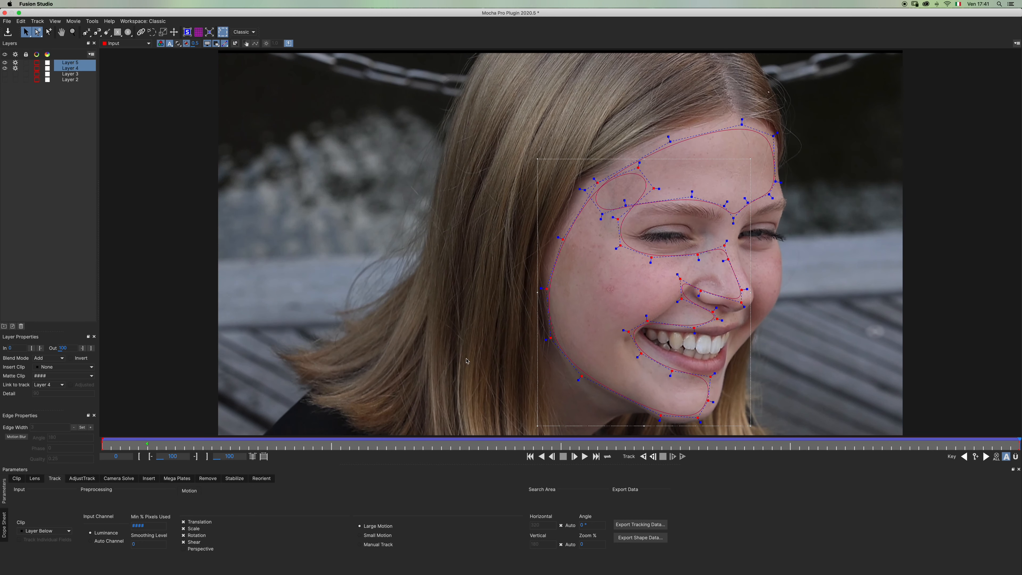
{"action": "left_click", "coordinate": [102, 440]}
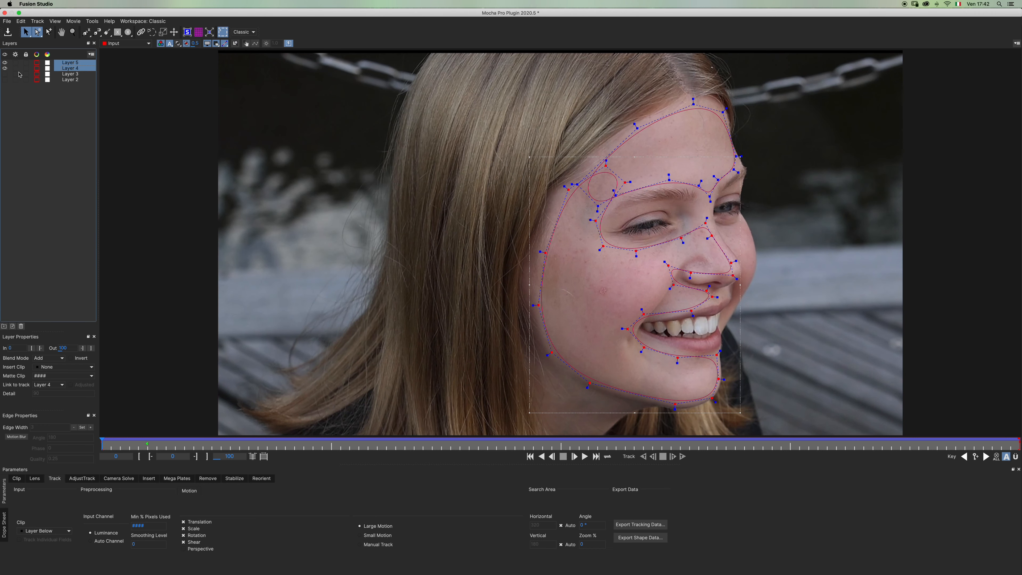
Step: Draw a small X-spline around the far cheek as a new layer and adjust its curvature
{"action": "left_click", "coordinate": [29, 121]}
{"action": "left_click", "coordinate": [87, 33]}
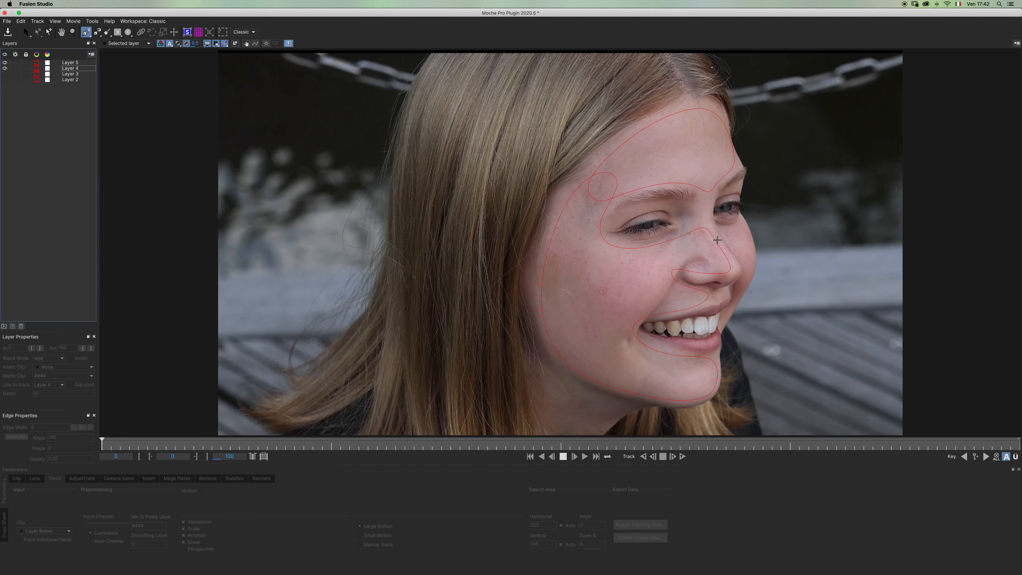
{"action": "left_click", "coordinate": [724, 230]}
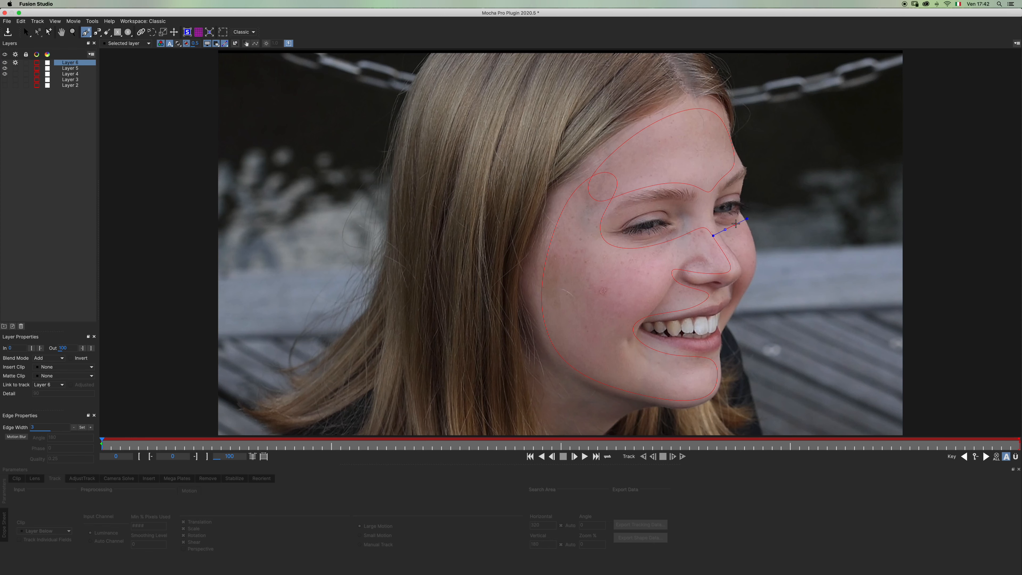
{"action": "left_click", "coordinate": [750, 241]}
{"action": "left_click", "coordinate": [752, 272]}
{"action": "left_click", "coordinate": [746, 277]}
{"action": "right_click", "coordinate": [732, 245]}
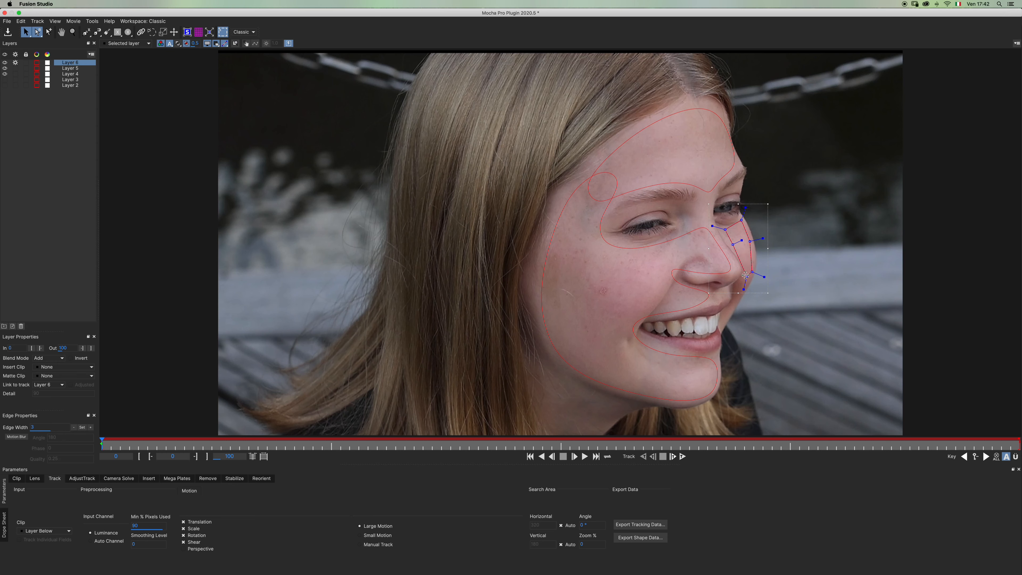
{"action": "key", "text": "super+a"}
{"action": "left_click_drag", "start_coordinate": [745, 208], "coordinate": [743, 214]}
{"action": "left_click", "coordinate": [78, 132]}
Step: Track the far-cheek layer forward, adjust its shape to the cheek, and return to the first frame
{"action": "left_click", "coordinate": [683, 457]}
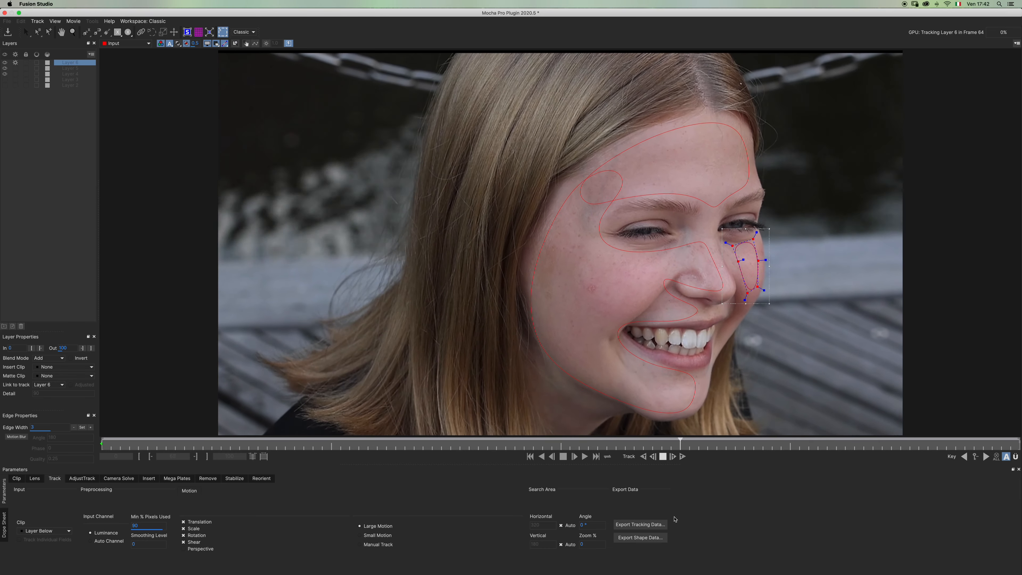
{"action": "left_click_drag", "start_coordinate": [756, 269], "coordinate": [751, 274]}
{"action": "left_click_drag", "start_coordinate": [751, 253], "coordinate": [774, 248]}
{"action": "left_click_drag", "start_coordinate": [775, 271], "coordinate": [756, 317]}
{"action": "left_click_drag", "start_coordinate": [1019, 441], "coordinate": [108, 395]}
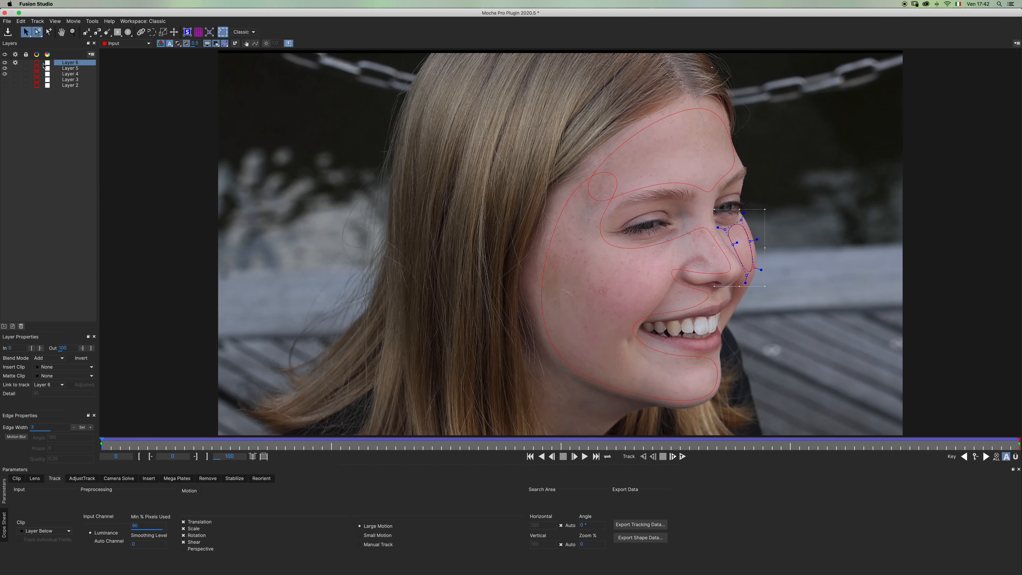
Step: Copy the shape data of Layers 4, 5 and 6 to the clipboard, and close Mocha with the project saved
{"action": "left_click", "coordinate": [68, 74], "text": "shift"}
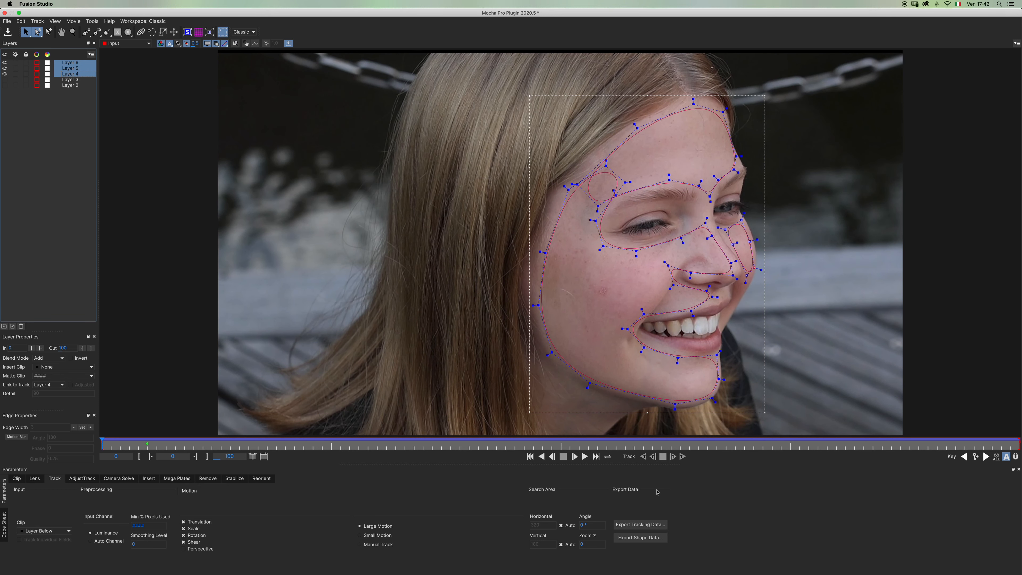
{"action": "left_click", "coordinate": [652, 538]}
{"action": "left_click", "coordinate": [443, 301]}
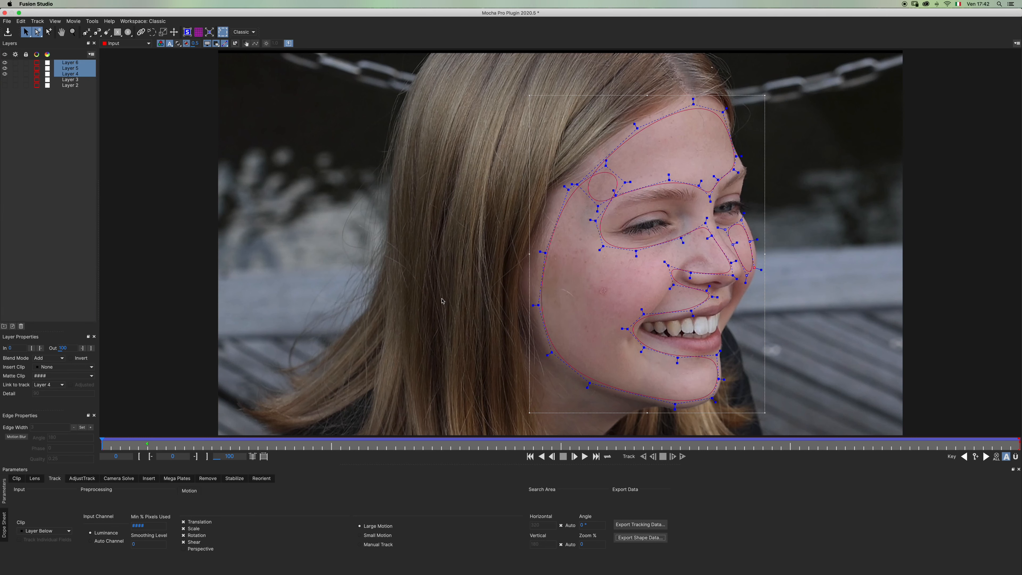
{"action": "left_click", "coordinate": [6, 13]}
{"action": "left_click", "coordinate": [585, 57]}
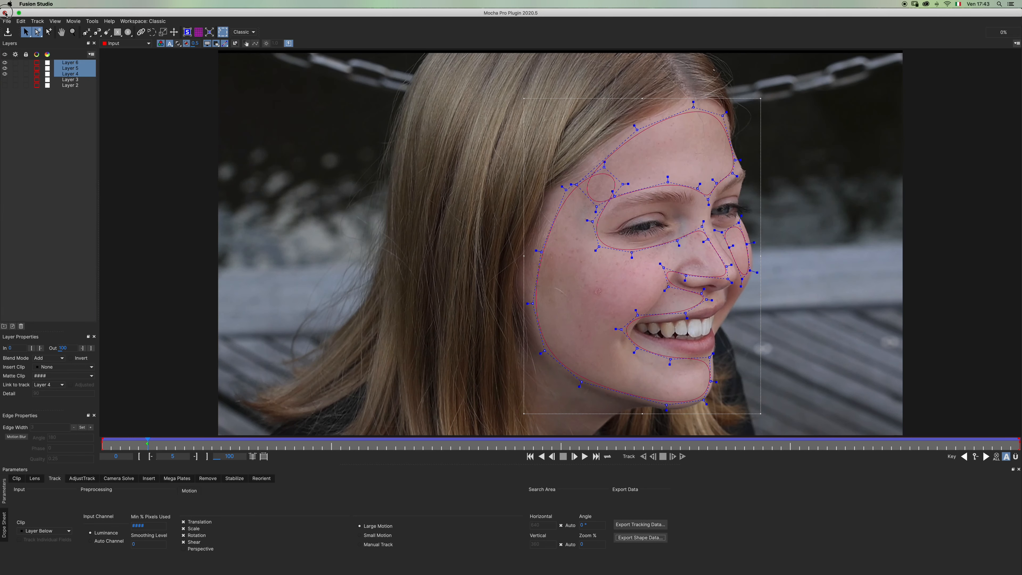
Step: Paste the exported shapes beside Merge4, chain the three polygon masks vertically, and view the combined mask
{"action": "scroll", "coordinate": [528, 507], "scroll_direction": "down", "scroll_amount": 10}
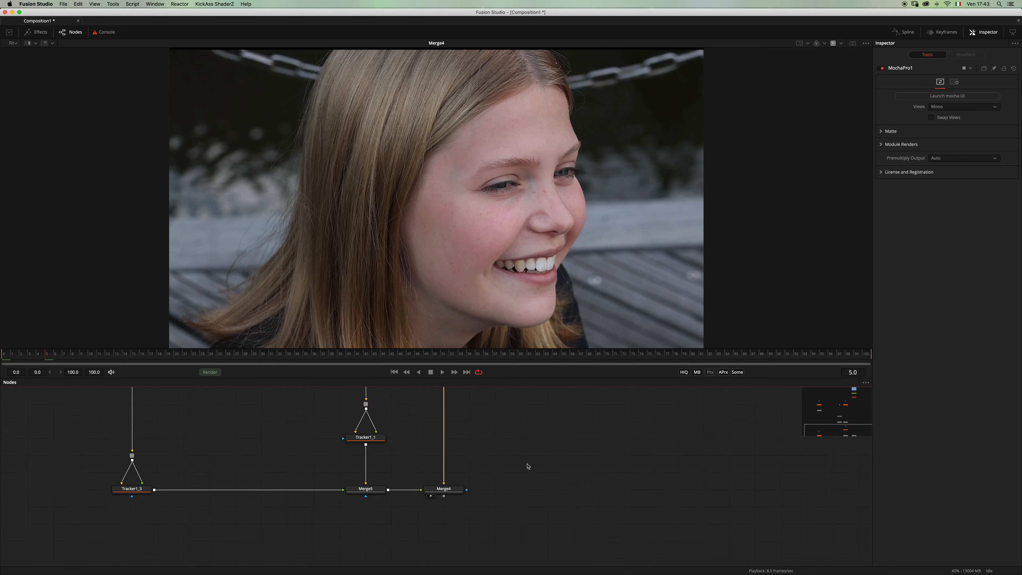
{"action": "key", "text": "super+v"}
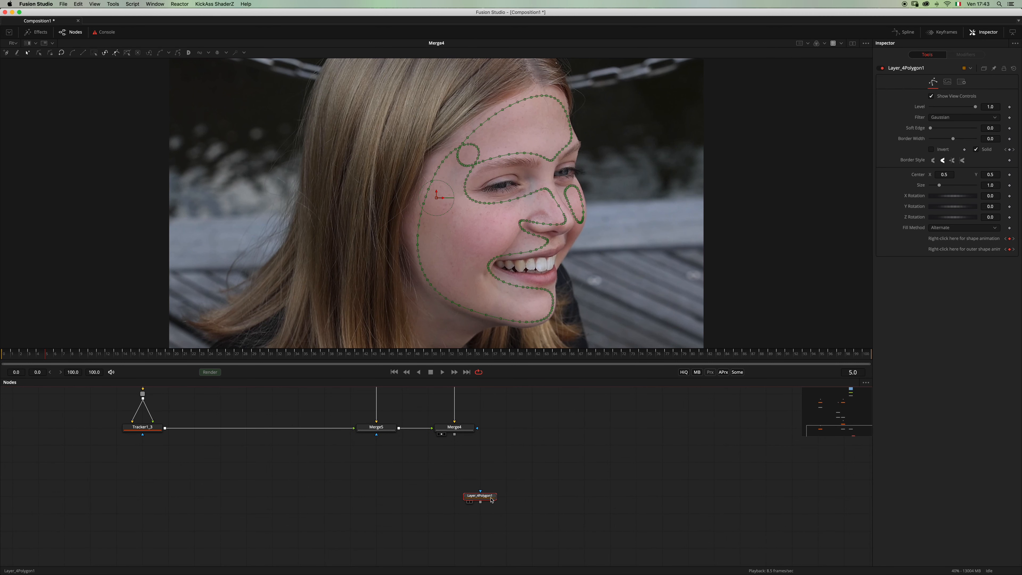
{"action": "left_click_drag", "start_coordinate": [490, 498], "coordinate": [563, 424]}
{"action": "left_click", "coordinate": [522, 459]}
{"action": "left_click", "coordinate": [538, 479]}
{"action": "left_click_drag", "start_coordinate": [536, 447], "coordinate": [558, 462]}
{"action": "scroll", "coordinate": [575, 473], "scroll_direction": "up", "scroll_amount": 2}
{"action": "left_click", "coordinate": [559, 494]}
{"action": "key", "text": "1"}
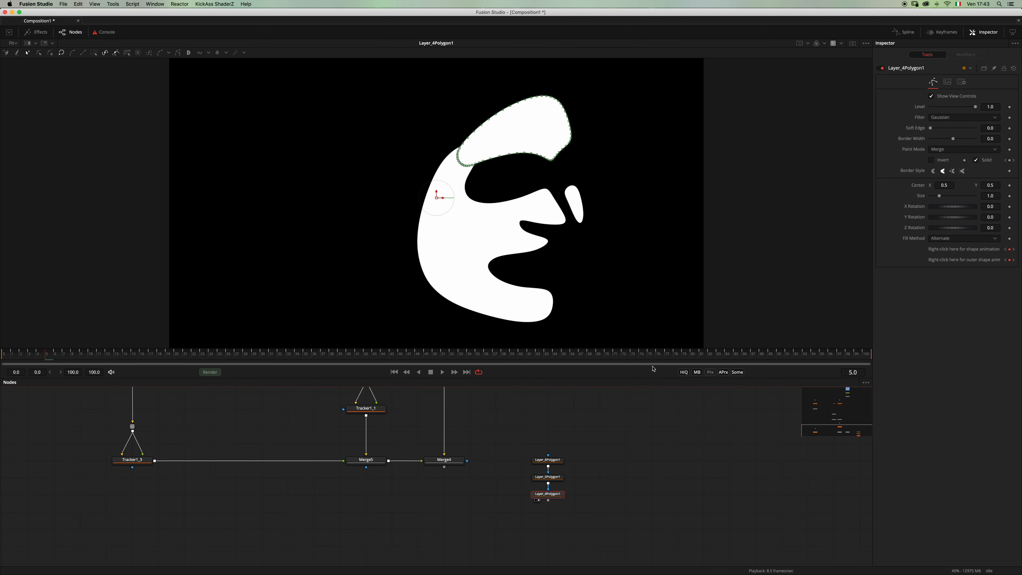
Step: Soften the edges of the three polygon masks with a slight Soft Edge
{"action": "left_click_drag", "start_coordinate": [931, 128], "coordinate": [936, 130]}
{"action": "left_click", "coordinate": [548, 477]}
{"action": "left_click", "coordinate": [548, 460]}
Step: Add a SkinCorrector node after Merge4, place it below the merge, and show its output in the viewer
{"action": "left_click", "coordinate": [455, 459]}
{"action": "key", "text": "2"}
{"action": "key", "text": "shift+space"}
{"action": "type", "text": "skin"}
{"action": "key", "text": "Up"}
{"action": "key", "text": "Return"}
{"action": "left_click_drag", "start_coordinate": [482, 461], "coordinate": [444, 509]}
{"action": "left_click_drag", "start_coordinate": [462, 439], "coordinate": [467, 409]}
{"action": "scroll", "coordinate": [468, 408], "scroll_direction": "down", "scroll_amount": 3}
{"action": "left_click_drag", "start_coordinate": [465, 466], "coordinate": [465, 479]}
{"action": "key", "text": "1"}
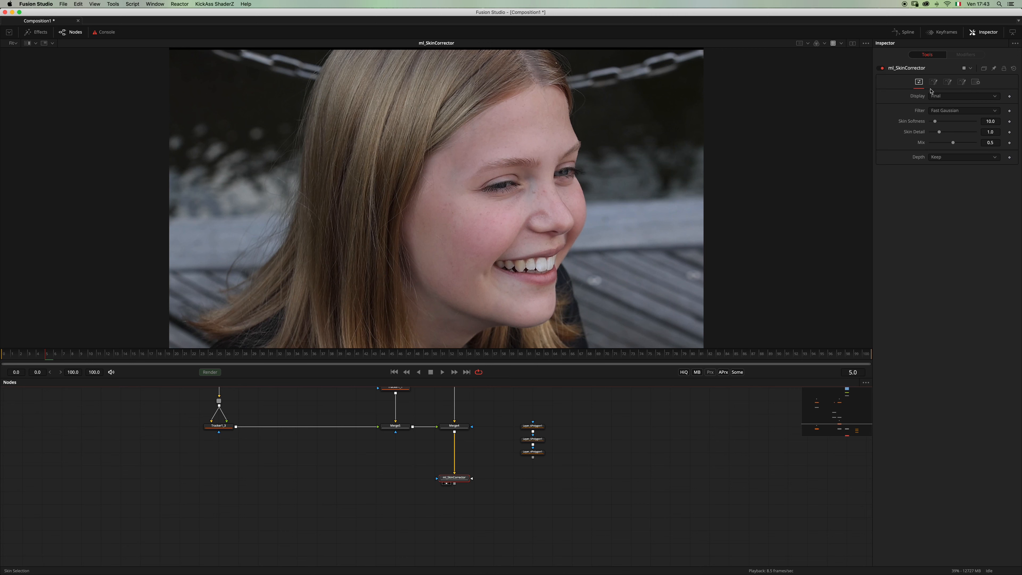
Step: Look over the list of the SkinCorrector's control pages
{"action": "right_click", "coordinate": [918, 82]}
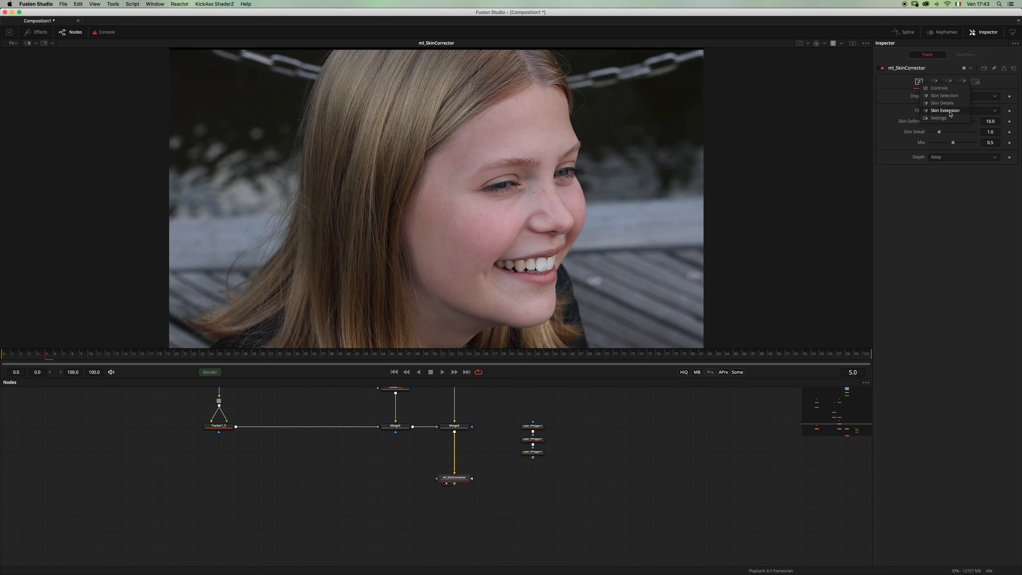
{"action": "left_click", "coordinate": [912, 221]}
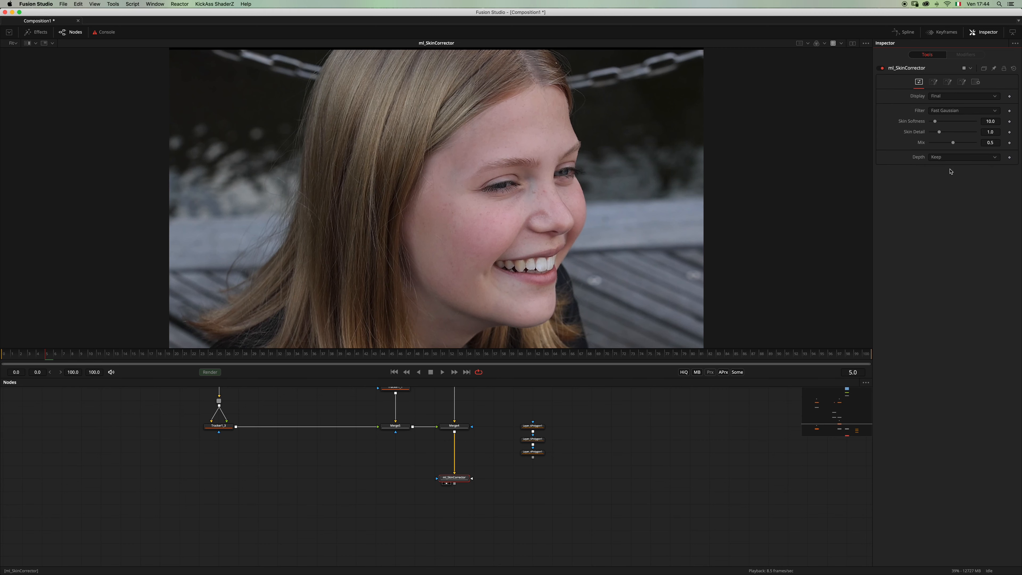
{"action": "scroll", "coordinate": [659, 64], "scroll_direction": "up", "scroll_amount": 2}
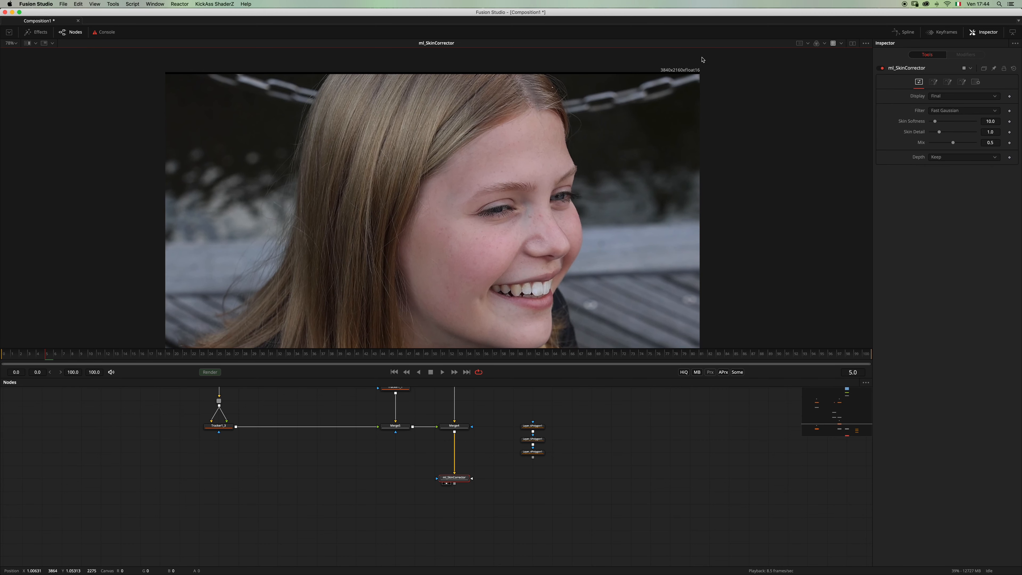
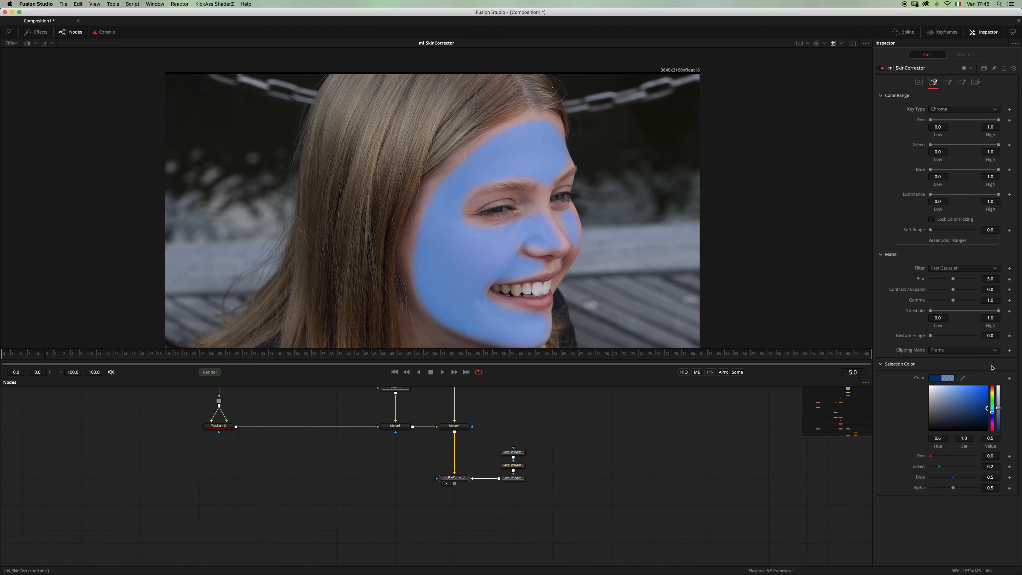
Step: Display the SkinCorrector's Skin Detail matte and adjust the skin detail settings for a softer, higher-contrast matte
{"action": "left_click", "coordinate": [918, 82]}
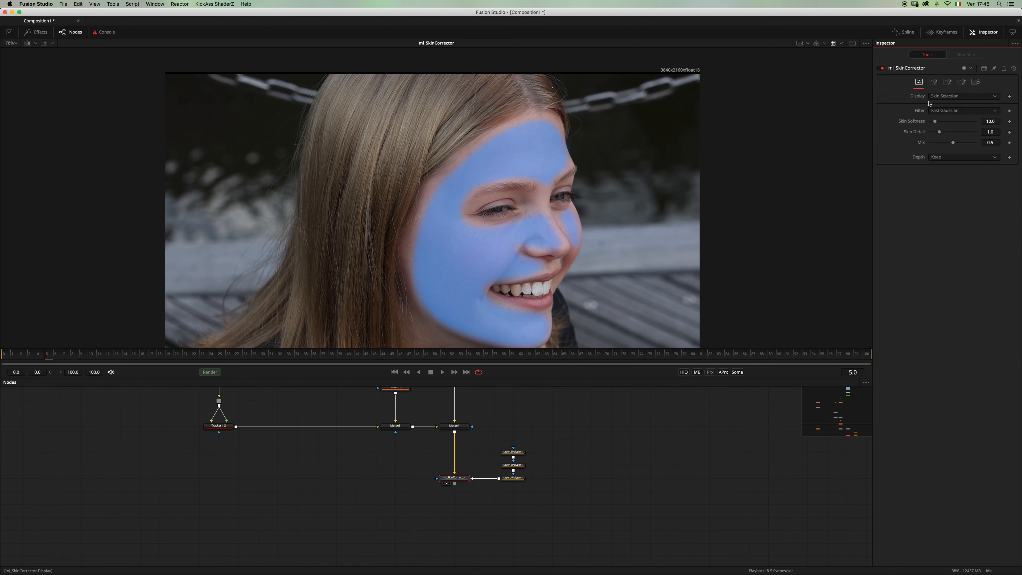
{"action": "left_click", "coordinate": [958, 98]}
{"action": "left_click", "coordinate": [951, 106]}
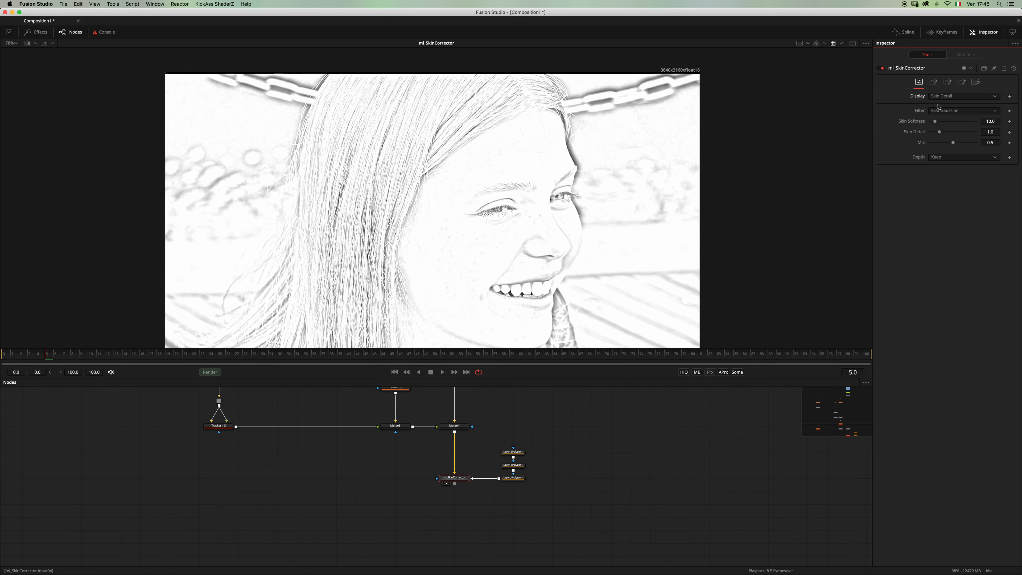
{"action": "left_click", "coordinate": [948, 83]}
{"action": "left_click_drag", "start_coordinate": [933, 97], "coordinate": [964, 96]}
{"action": "left_click_drag", "start_coordinate": [930, 118], "coordinate": [956, 117]}
{"action": "left_click_drag", "start_coordinate": [998, 117], "coordinate": [990, 119]}
{"action": "mouse_move", "coordinate": [931, 107]}
{"action": "left_mouse_down"}
{"action": "mouse_move", "coordinate": [963, 97]}
{"action": "mouse_move", "coordinate": [984, 120]}
{"action": "mouse_move", "coordinate": [931, 106]}
{"action": "left_mouse_up"}
{"action": "left_click", "coordinate": [919, 81]}
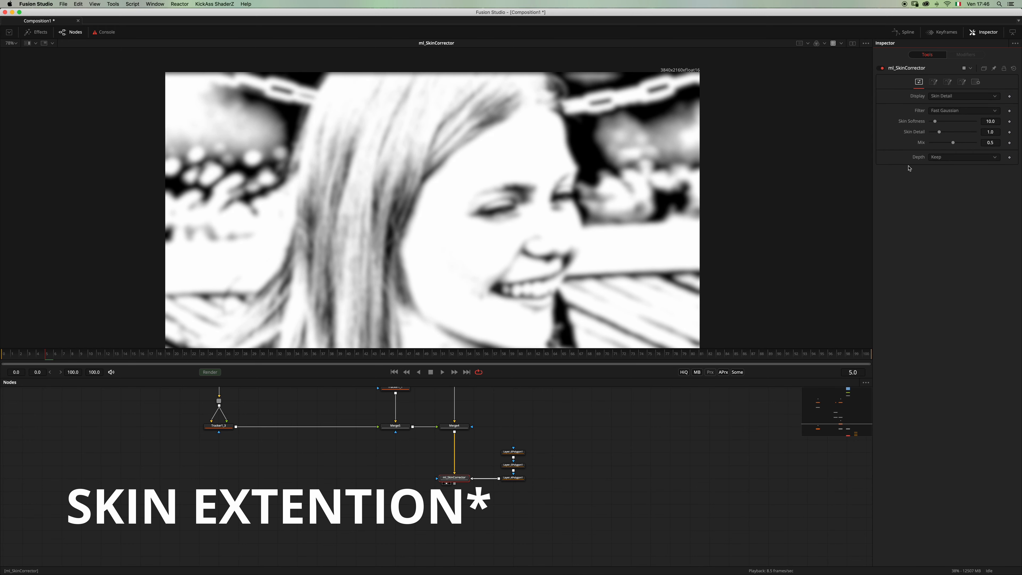
Step: Check the Skin Extension display of the SkinCorrector and set Display back to Final
{"action": "left_click", "coordinate": [949, 98]}
{"action": "left_click", "coordinate": [950, 105]}
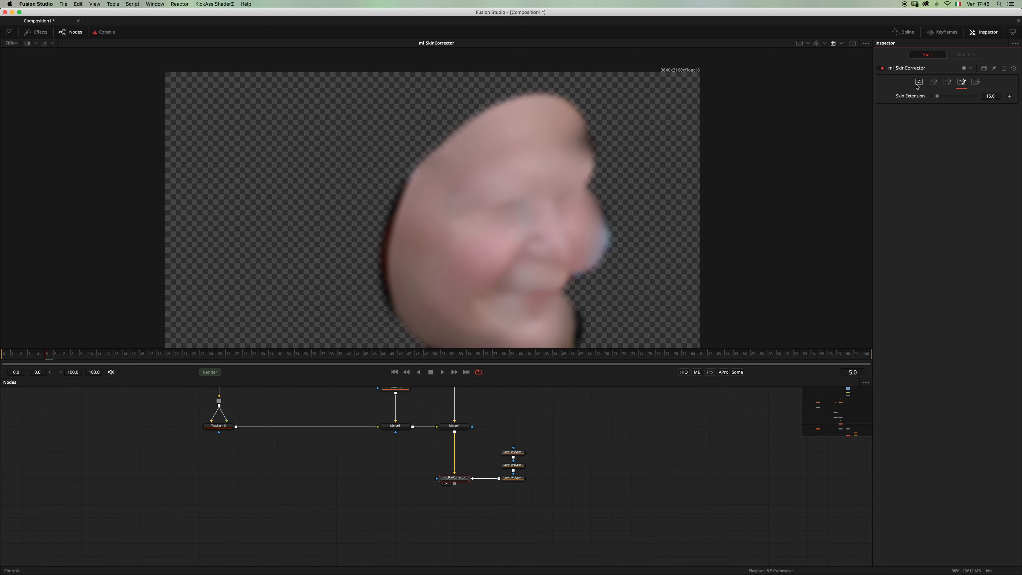
{"action": "left_click", "coordinate": [953, 98]}
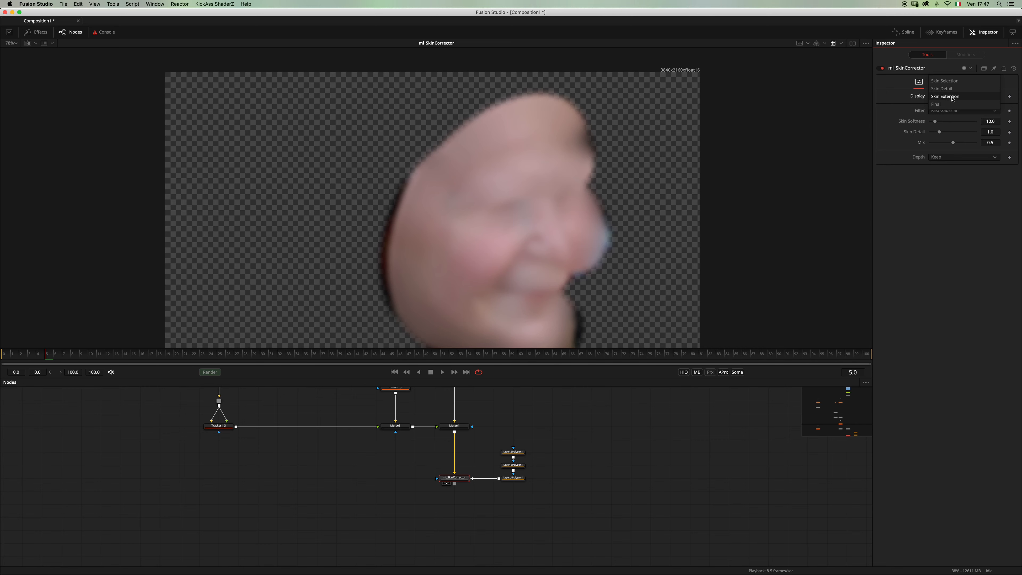
{"action": "left_click", "coordinate": [944, 103]}
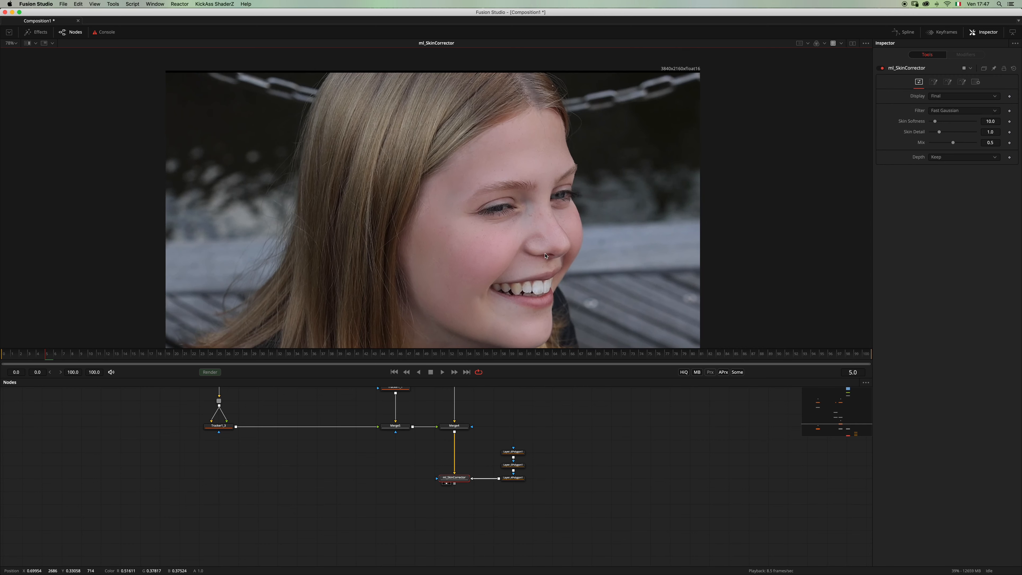
Step: Set Skin Softness to 23.6, Skin Detail to 1.102 and Mix to 0.299, comparing the result with the original image
{"action": "scroll", "coordinate": [516, 282], "scroll_direction": "down", "scroll_amount": 2}
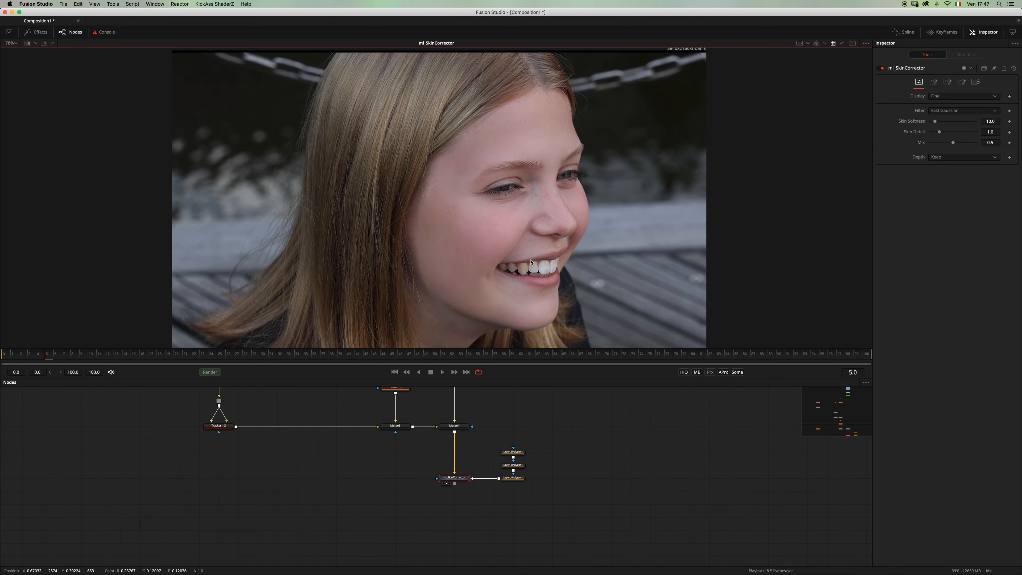
{"action": "left_click", "coordinate": [504, 262]}
{"action": "scroll", "coordinate": [504, 263], "scroll_direction": "up", "scroll_amount": 3}
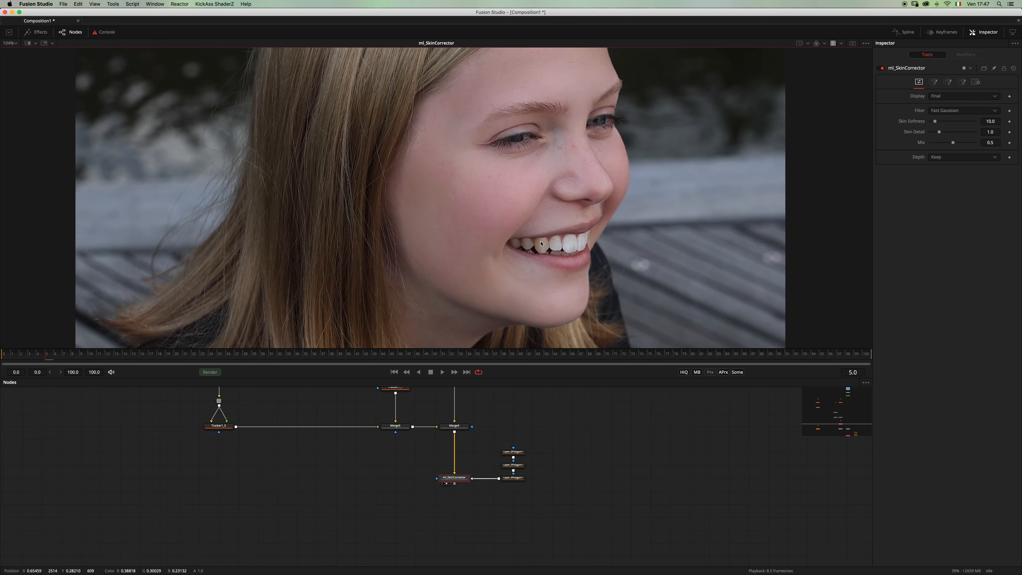
{"action": "left_click_drag", "start_coordinate": [936, 122], "coordinate": [953, 145]}
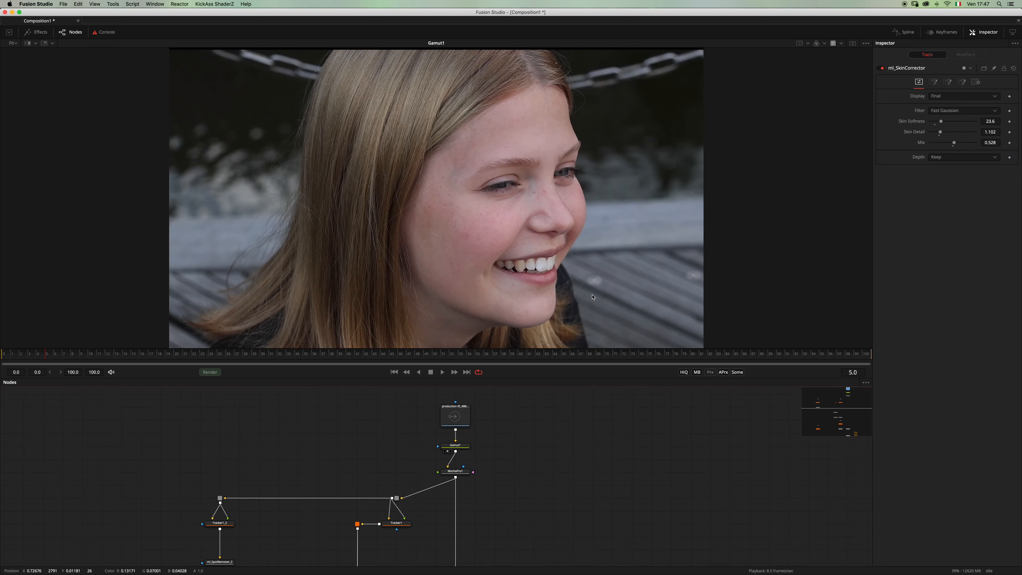
{"action": "left_click", "coordinate": [594, 297]}
{"action": "key", "text": "period"}
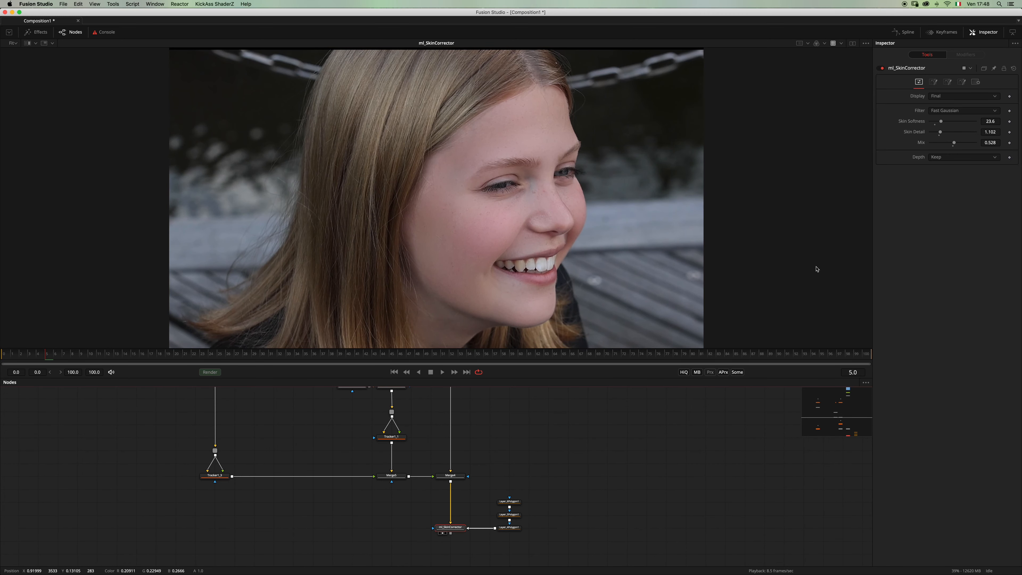
{"action": "left_click_drag", "start_coordinate": [953, 143], "coordinate": [944, 145]}
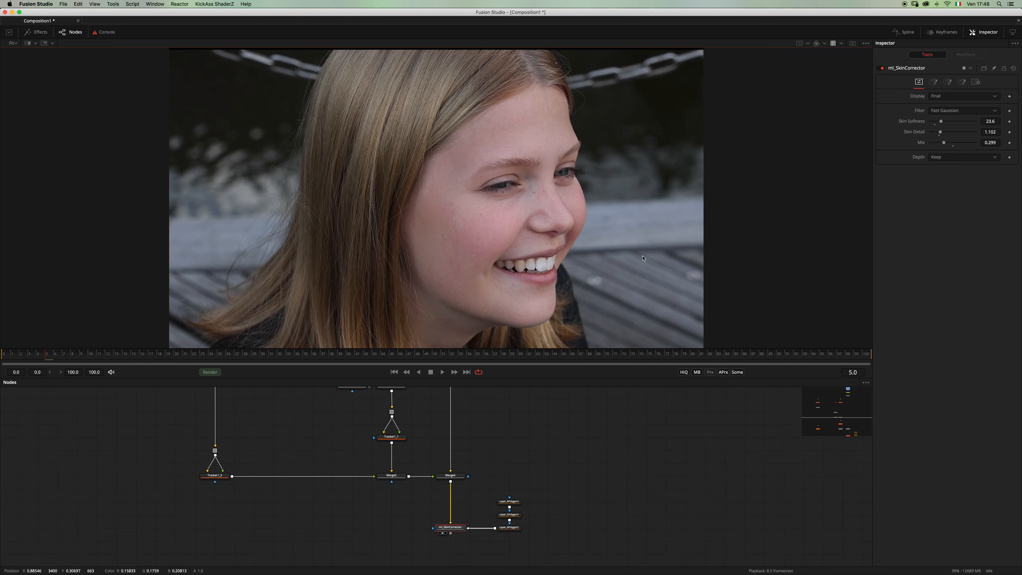
Step: Draw a new X-spline layer around the teeth in Mocha Pro and close the shape
{"action": "left_click", "coordinate": [543, 481]}
{"action": "scroll", "coordinate": [563, 235], "scroll_direction": "down", "scroll_amount": 2}
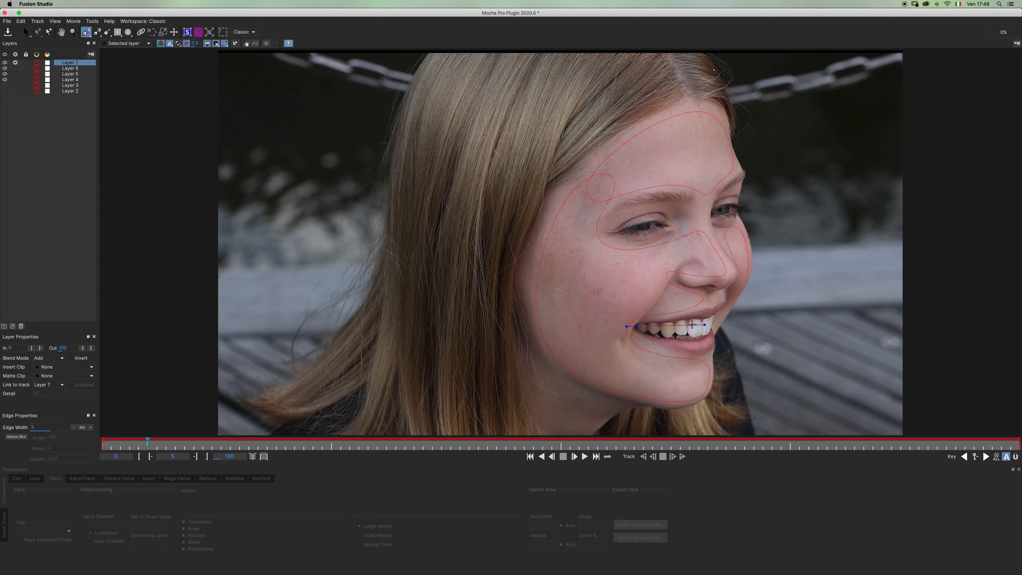
{"action": "left_click", "coordinate": [682, 320]}
{"action": "left_click", "coordinate": [702, 319]}
{"action": "left_click", "coordinate": [716, 315]}
{"action": "left_click", "coordinate": [712, 333]}
{"action": "left_click", "coordinate": [701, 339]}
{"action": "left_click", "coordinate": [682, 339]}
{"action": "left_click", "coordinate": [645, 333]}
{"action": "right_click", "coordinate": [644, 333]}
{"action": "left_click_drag", "start_coordinate": [682, 340], "coordinate": [671, 339]}
Step: Track the teeth layer backward and forward through the clip, tightening its shape around the teeth with Uberkey enabled
{"action": "left_click", "coordinate": [652, 457]}
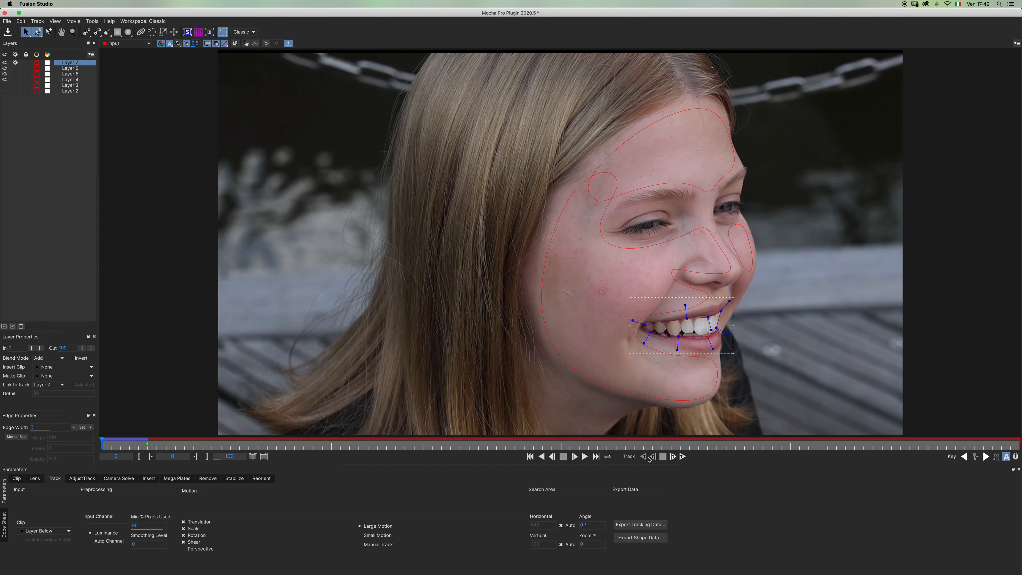
{"action": "left_click", "coordinate": [1015, 457]}
{"action": "left_click_drag", "start_coordinate": [729, 301], "coordinate": [727, 305]}
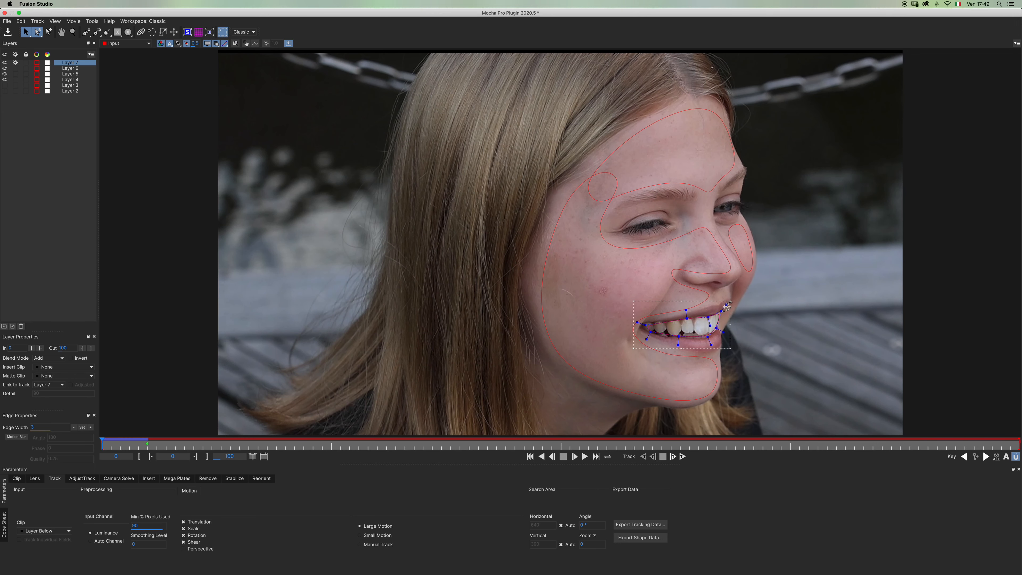
{"action": "left_click", "coordinate": [1006, 456]}
{"action": "left_click", "coordinate": [683, 456]}
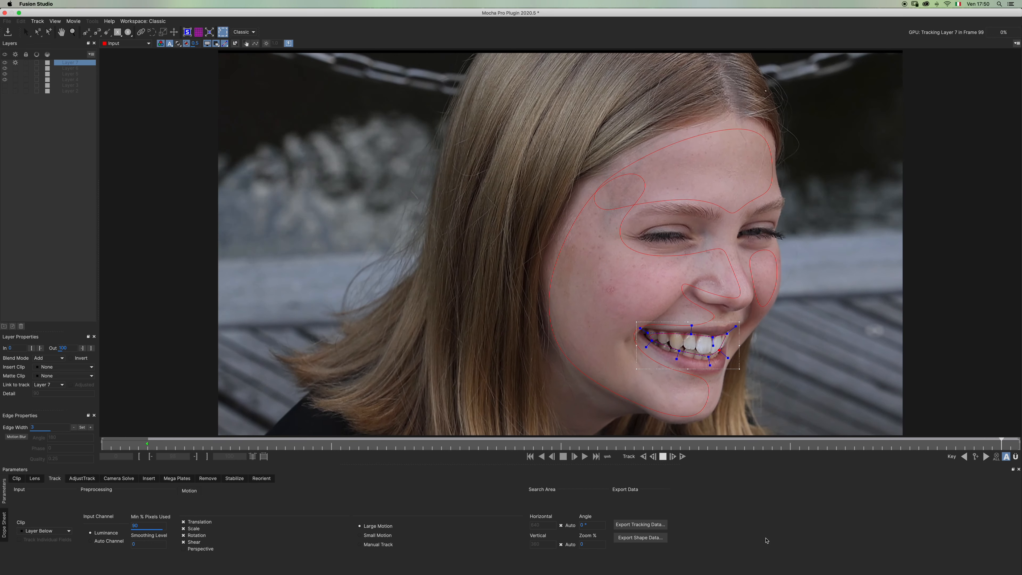
Step: Check the teeth shape along the timeline and keyframe corrections where it drifts from the teeth
{"action": "left_click_drag", "start_coordinate": [194, 444], "coordinate": [505, 446]}
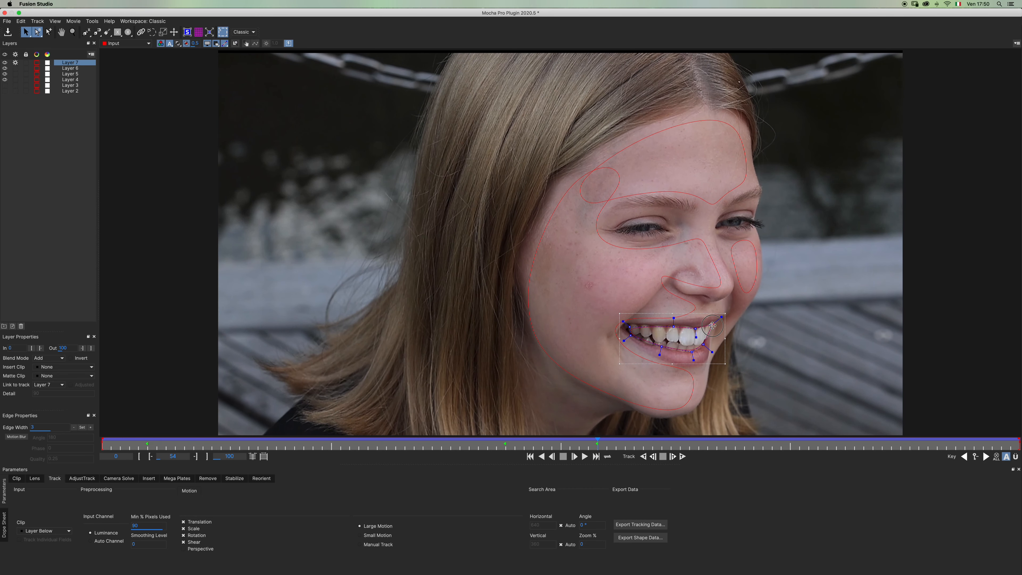
{"action": "left_click_drag", "start_coordinate": [598, 444], "coordinate": [1019, 445]}
{"action": "left_click_drag", "start_coordinate": [719, 354], "coordinate": [714, 363]}
{"action": "left_click_drag", "start_coordinate": [1019, 445], "coordinate": [772, 436]}
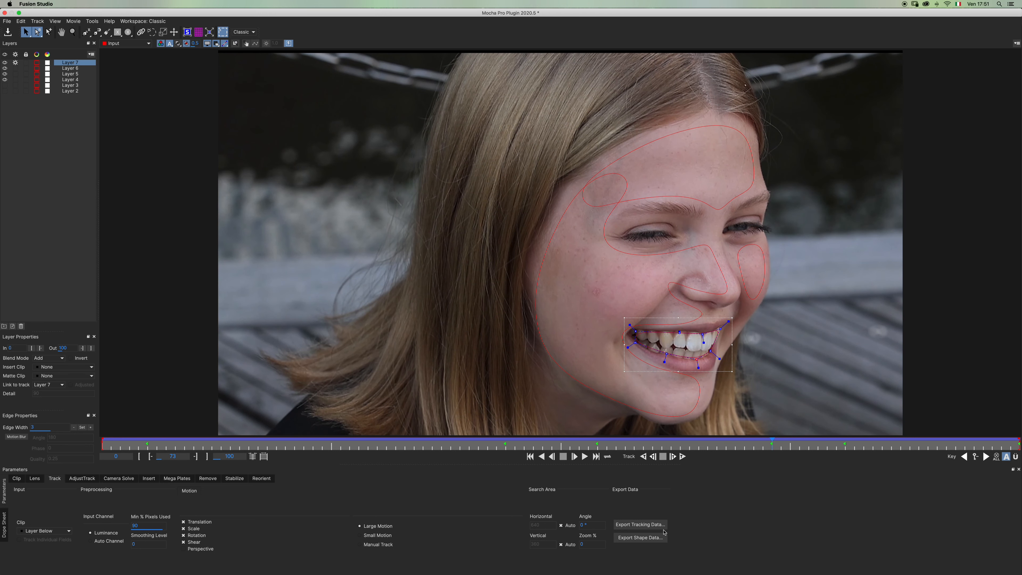
Step: Copy the teeth layer's shape data to the clipboard as BlackMagic Fusion shapes, and close Mocha with the project saved
{"action": "left_click", "coordinate": [652, 537]}
{"action": "left_click", "coordinate": [503, 303]}
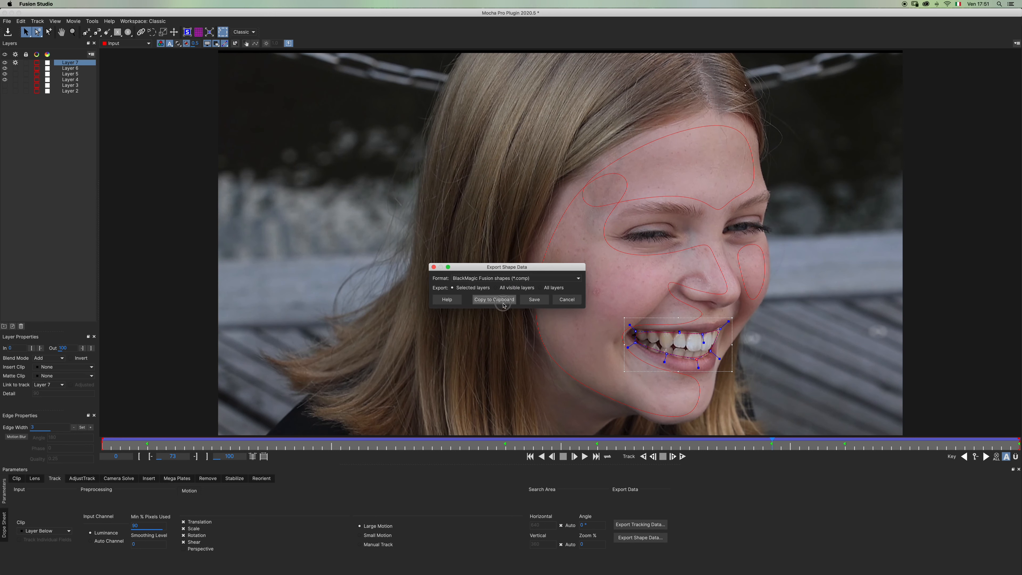
{"action": "left_click", "coordinate": [4, 13]}
{"action": "left_click", "coordinate": [620, 53]}
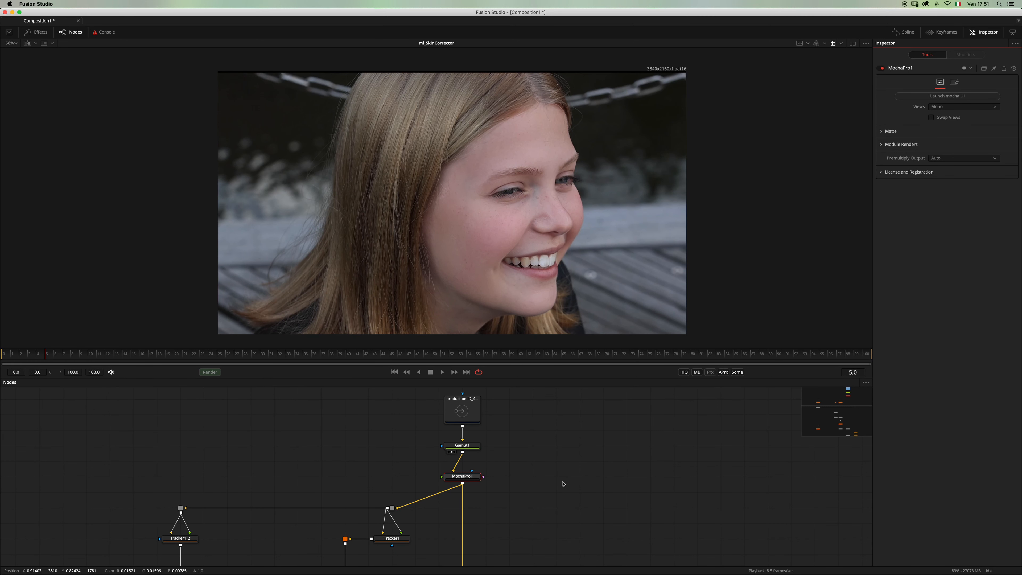
Step: Paste the teeth shape as a polygon mask below the SkinCorrector and enlarge the node editor
{"action": "key", "text": "super+v"}
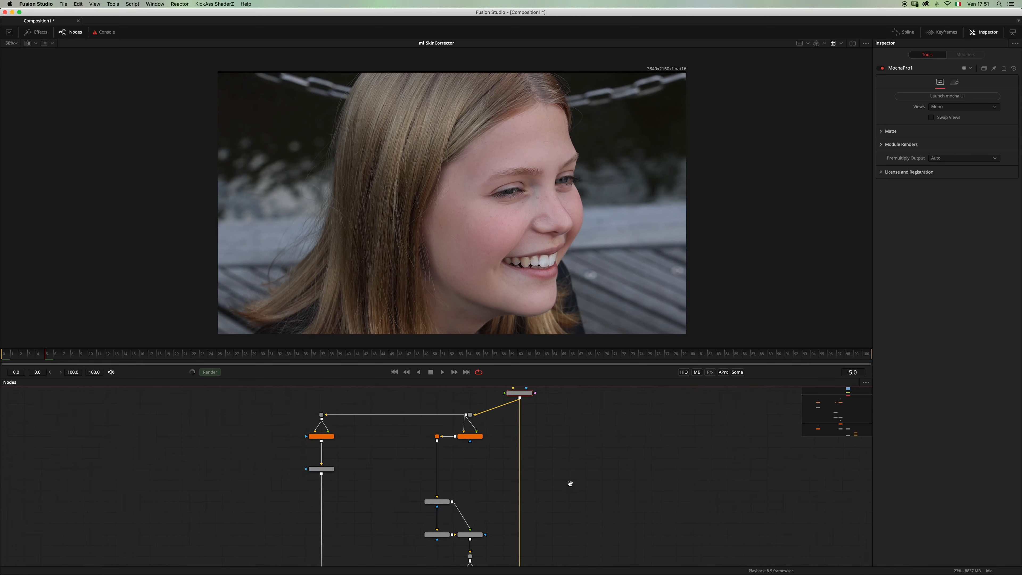
{"action": "left_click", "coordinate": [435, 510]}
{"action": "key", "text": "super+v"}
{"action": "left_click_drag", "start_coordinate": [439, 505], "coordinate": [439, 497]}
{"action": "scroll", "coordinate": [486, 409], "scroll_direction": "down", "scroll_amount": 3}
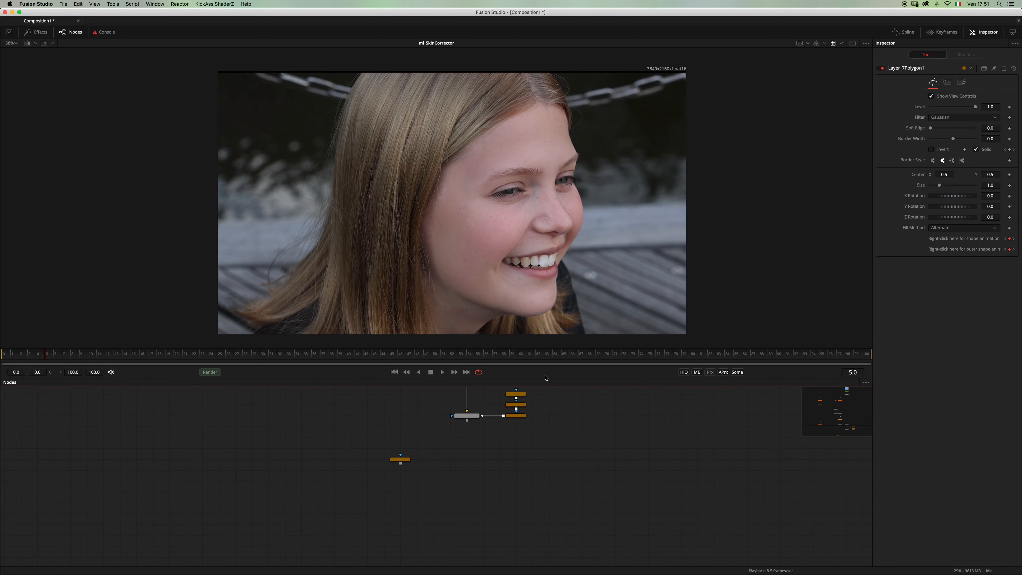
{"action": "left_click_drag", "start_coordinate": [545, 379], "coordinate": [544, 318]}
{"action": "scroll", "coordinate": [484, 434], "scroll_direction": "up", "scroll_amount": 5}
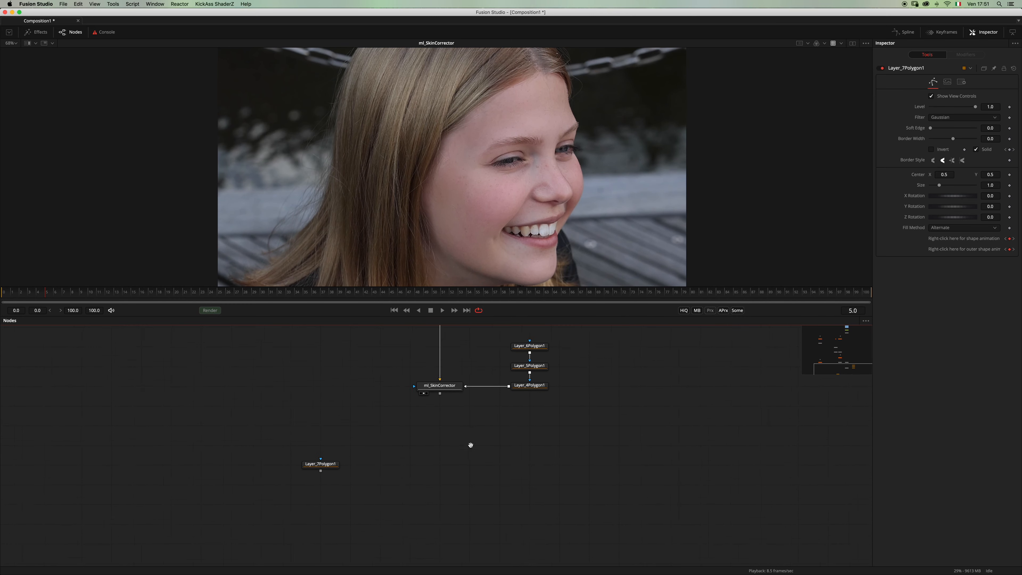
Step: Find the Color Corrector by searching the tool list for "cc" and add it after the SkinCorrector
{"action": "left_click", "coordinate": [444, 405]}
{"action": "key", "text": "shift+space"}
{"action": "type", "text": "skin"}
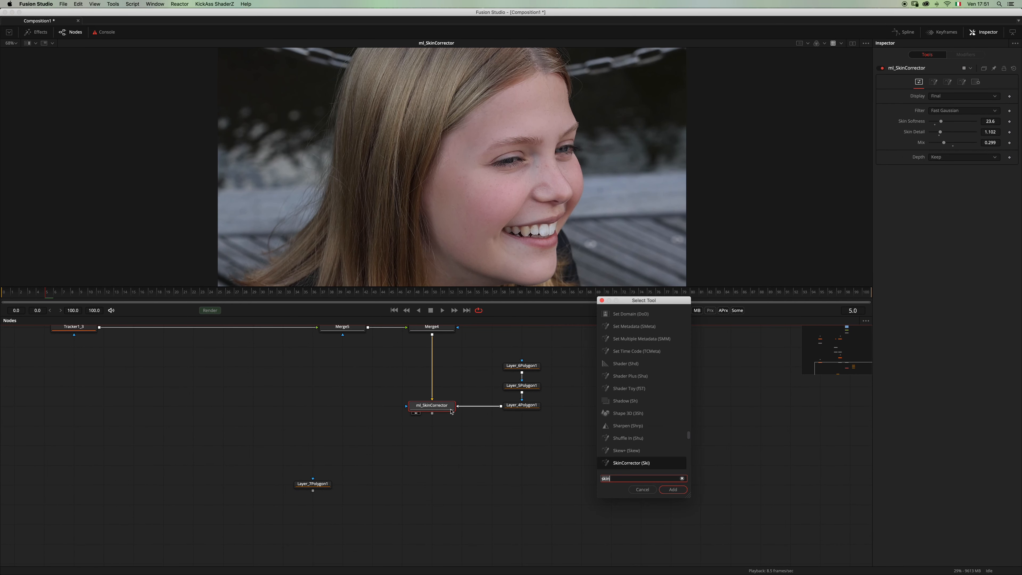
{"action": "key", "text": "BackSpace"}
{"action": "key", "text": "BackSpace"}
{"action": "key", "text": "BackSpace"}
{"action": "key", "text": "BackSpace"}
{"action": "type", "text": "cc"}
{"action": "key", "text": "Return"}
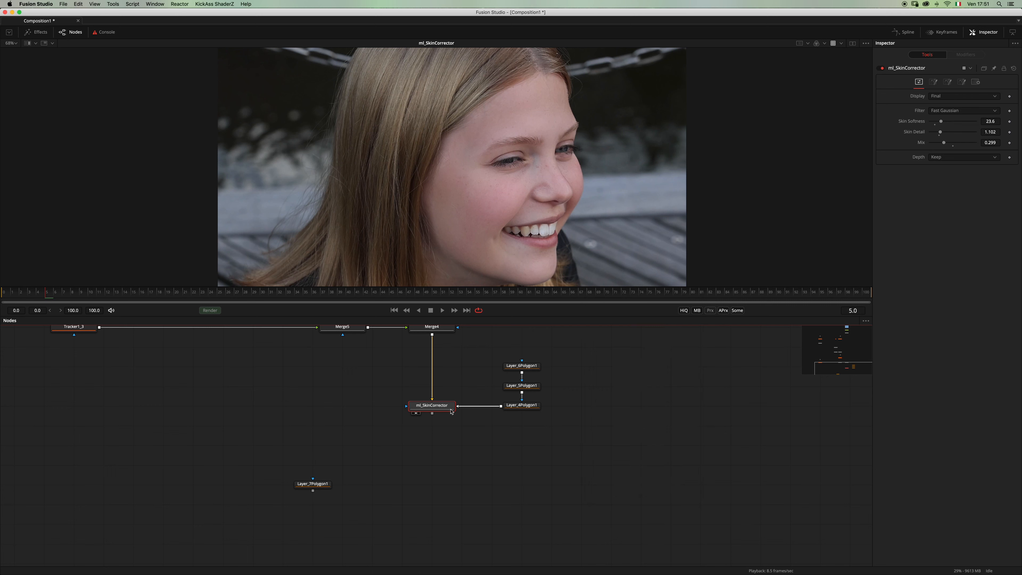
Step: Place the Color Corrector below the SkinCorrector, connect the teeth polygon as its mask, and show its result in the viewer
{"action": "left_click_drag", "start_coordinate": [444, 428], "coordinate": [443, 469]}
{"action": "left_click_drag", "start_coordinate": [312, 490], "coordinate": [438, 486]}
{"action": "key", "text": "2"}
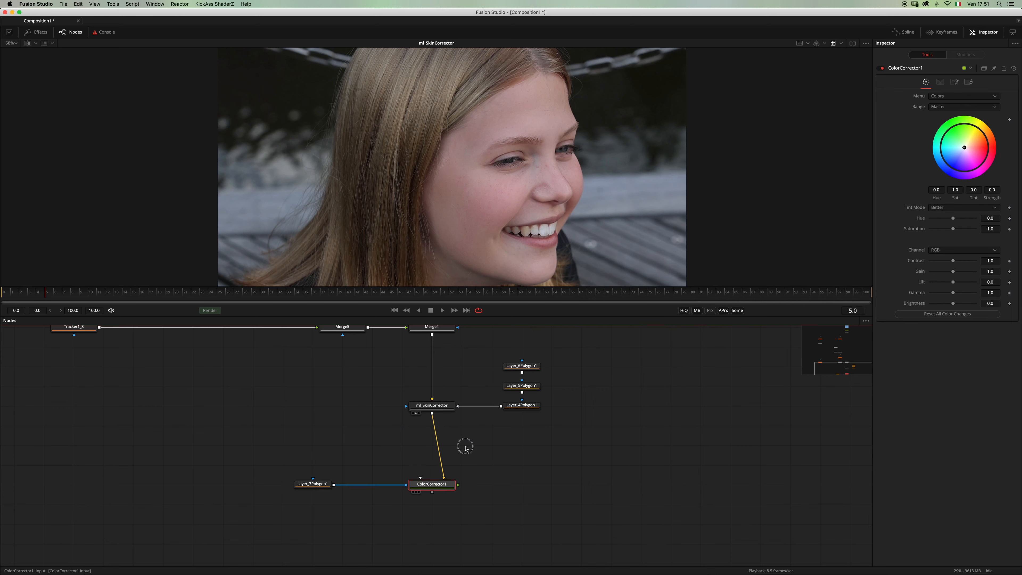
Step: Raise the Color Corrector's gamma to 1.6 and set the teeth polygon's soft edge to 0.0142
{"action": "left_click_drag", "start_coordinate": [952, 294], "coordinate": [962, 295]}
{"action": "left_click", "coordinate": [313, 483]}
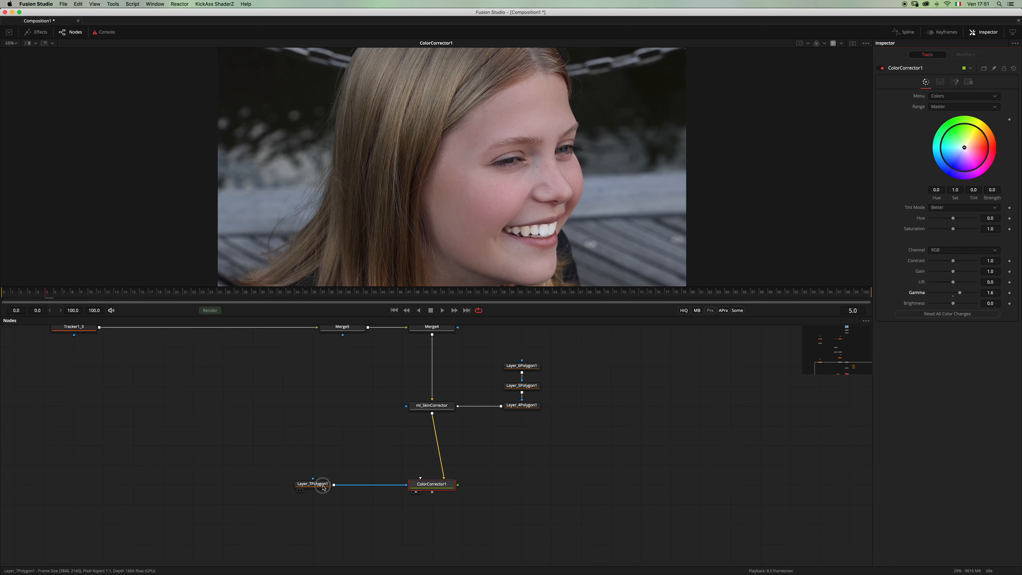
{"action": "left_click_drag", "start_coordinate": [929, 128], "coordinate": [933, 131]}
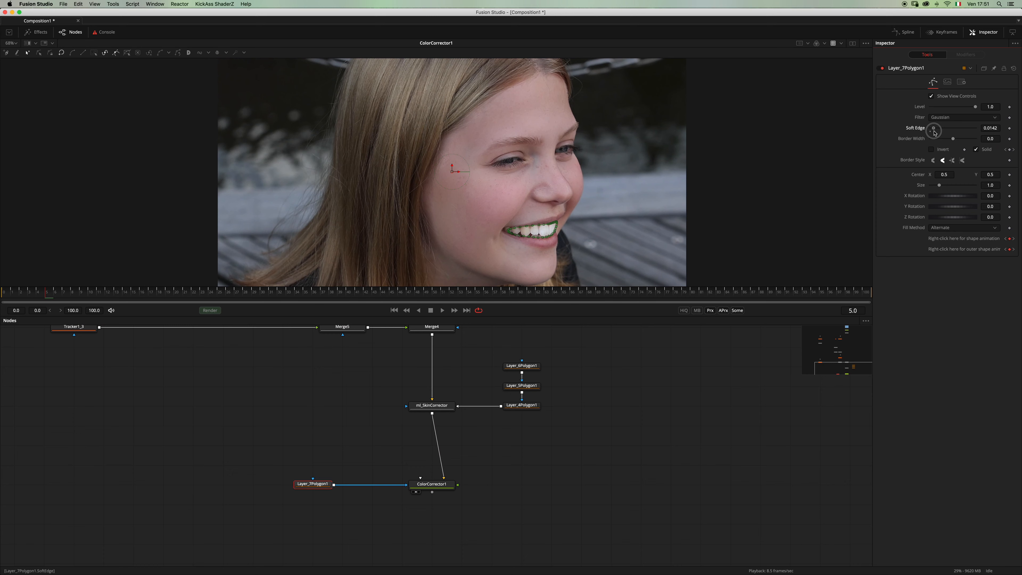
Step: Try a lower gamma and saturation on the Color Corrector, and reset both to 1.0
{"action": "left_click", "coordinate": [431, 484]}
{"action": "scroll", "coordinate": [552, 235], "scroll_direction": "up", "scroll_amount": 5}
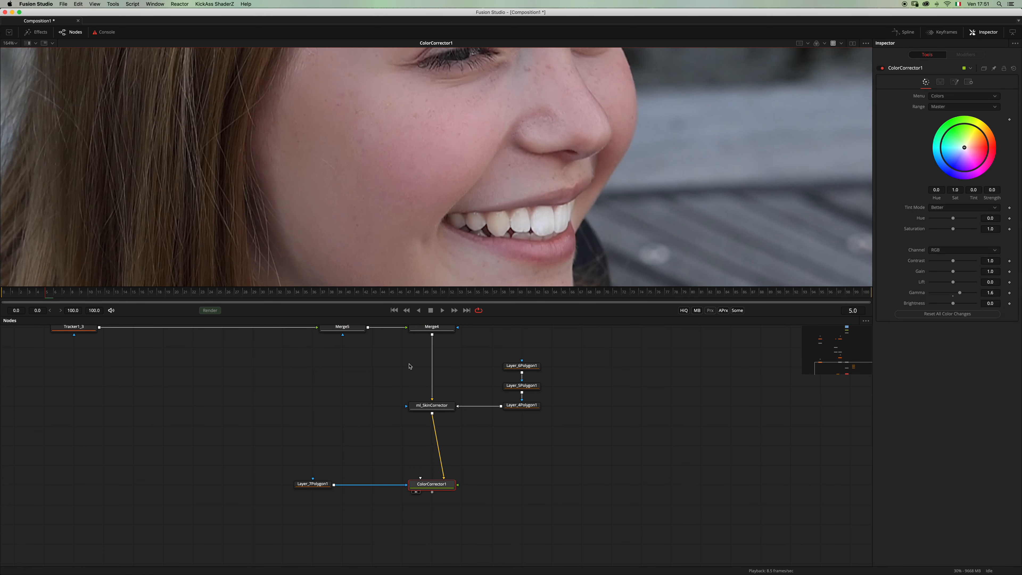
{"action": "left_click_drag", "start_coordinate": [959, 295], "coordinate": [958, 292]}
{"action": "mouse_move", "coordinate": [953, 231]}
{"action": "left_mouse_down"}
{"action": "mouse_move", "coordinate": [939, 235]}
{"action": "mouse_move", "coordinate": [948, 235]}
{"action": "left_mouse_up"}
{"action": "left_click", "coordinate": [952, 233]}
{"action": "left_click", "coordinate": [952, 297]}
Step: Move the teeth polygon and Color Corrector together farther below the SkinCorrector to make room for more nodes
{"action": "left_click", "coordinate": [609, 472]}
{"action": "left_click_drag", "start_coordinate": [502, 533], "coordinate": [288, 469]}
{"action": "left_click_drag", "start_coordinate": [429, 488], "coordinate": [430, 509]}
{"action": "scroll", "coordinate": [563, 443], "scroll_direction": "up", "scroll_amount": 3}
{"action": "scroll", "coordinate": [411, 434], "scroll_direction": "down", "scroll_amount": 2}
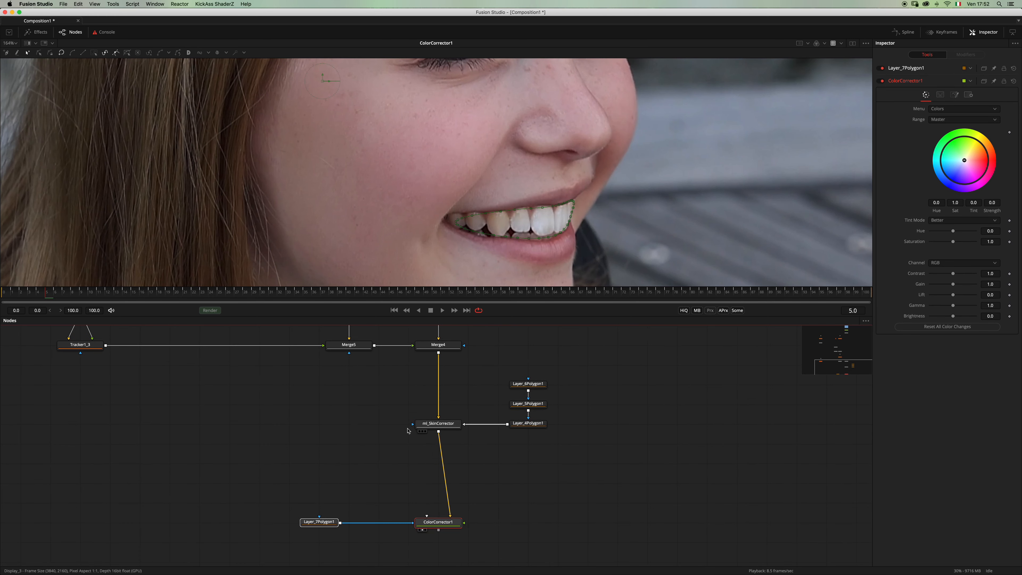
Step: Add a Wireless Link above the teeth polygon, found by searching for "wire", and set its input to Gamut1
{"action": "left_click", "coordinate": [297, 454]}
{"action": "key", "text": "shift+space"}
{"action": "type", "text": "wire"}
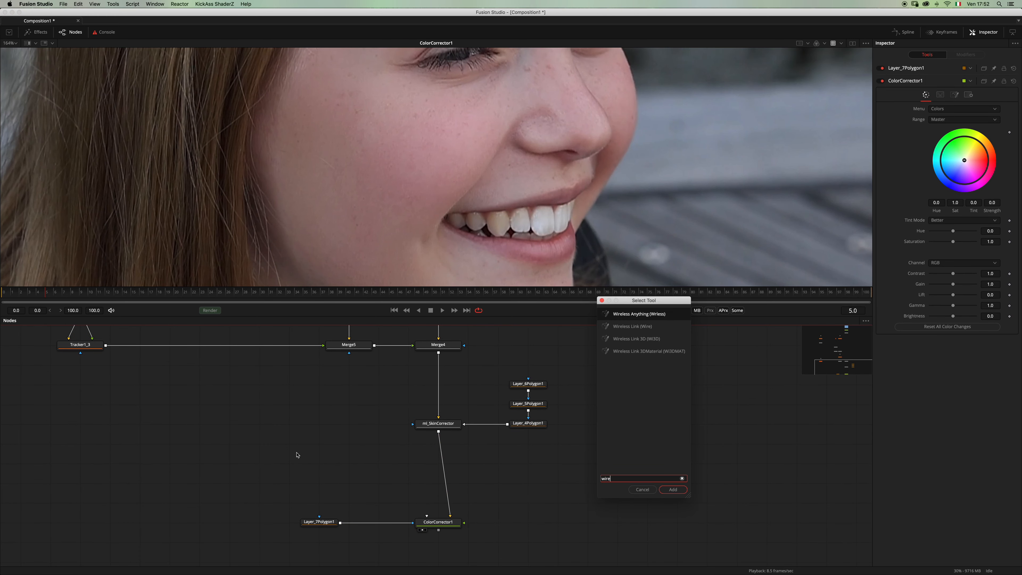
{"action": "key", "text": "Down"}
{"action": "key", "text": "Return"}
{"action": "scroll", "coordinate": [593, 405], "scroll_direction": "up", "scroll_amount": 10}
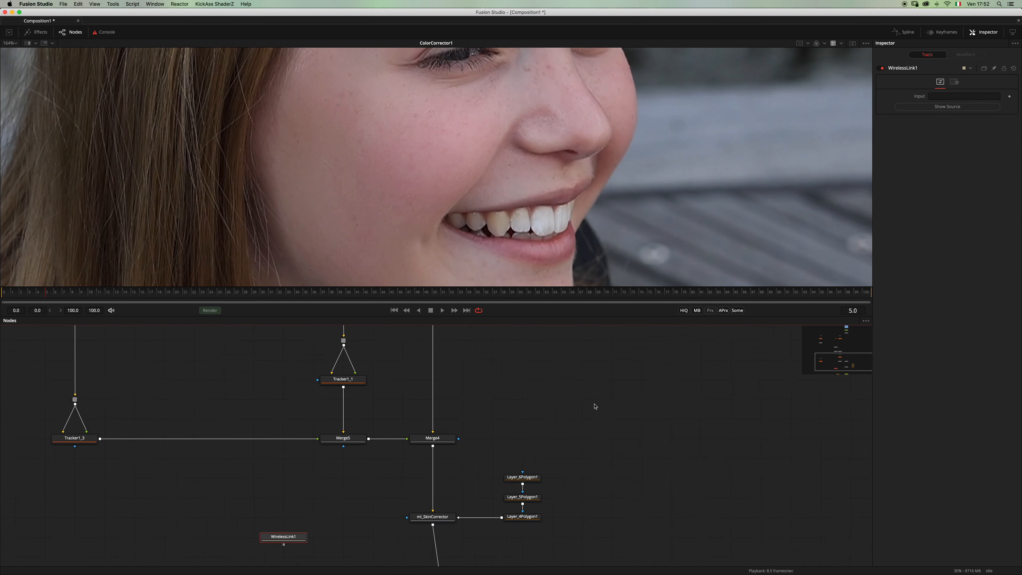
{"action": "left_click_drag", "start_coordinate": [440, 398], "coordinate": [963, 95]}
{"action": "scroll", "coordinate": [520, 484], "scroll_direction": "down", "scroll_amount": 10}
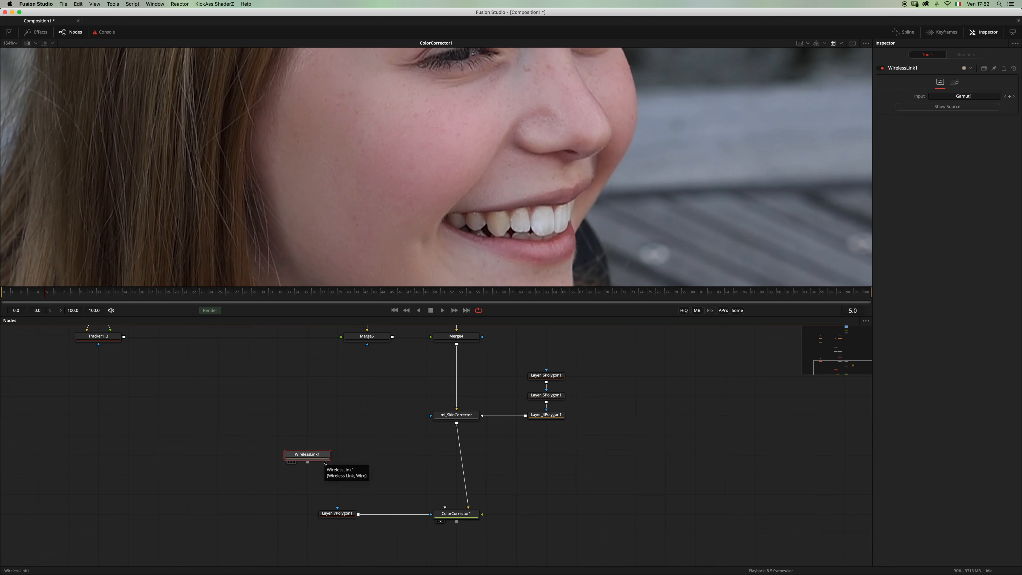
Step: View the Wireless Link, add a Luma Keyer after it, and show the keyer in the viewer
{"action": "key", "text": "1"}
{"action": "key", "text": "shift+space"}
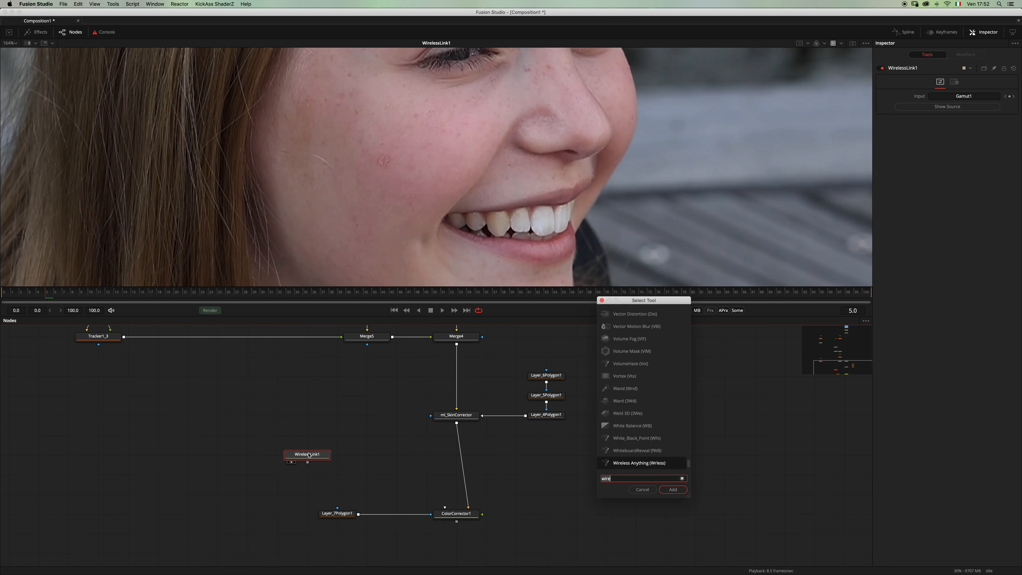
{"action": "type", "text": "uma"}
{"action": "key", "text": "Return"}
{"action": "key", "text": "1"}
Step: Display the Luma Keyer's alpha in an enlarged viewer, key on the Green channel, and set low to 0.067 and high to 0.356
{"action": "left_click_drag", "start_coordinate": [522, 316], "coordinate": [523, 378]}
{"action": "key", "text": "a"}
{"action": "left_click", "coordinate": [956, 96]}
{"action": "type", "text": "l"}
{"action": "left_click", "coordinate": [953, 68]}
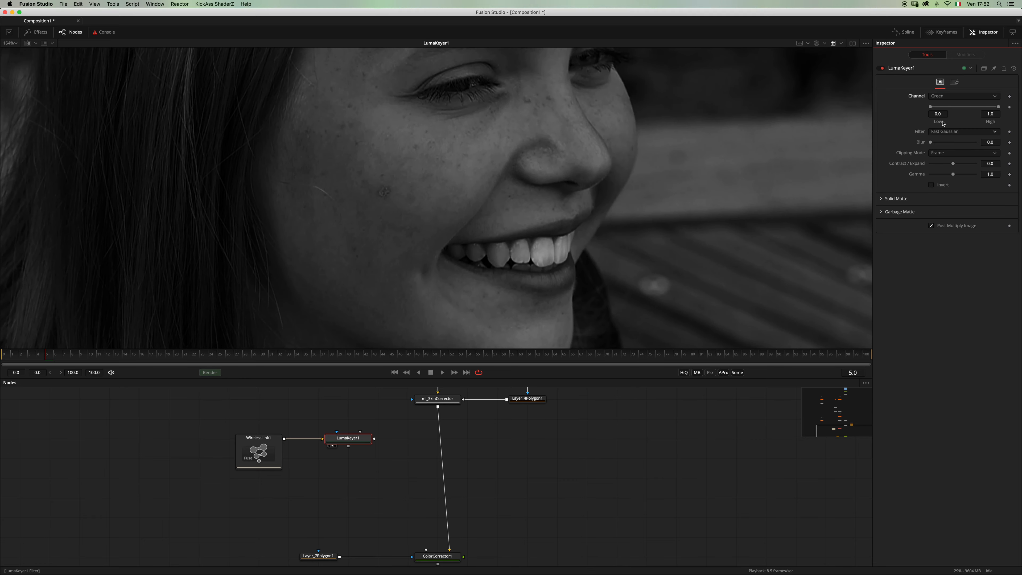
{"action": "left_click_drag", "start_coordinate": [998, 108], "coordinate": [935, 108]}
{"action": "scroll", "coordinate": [358, 469], "scroll_direction": "down", "scroll_amount": 3}
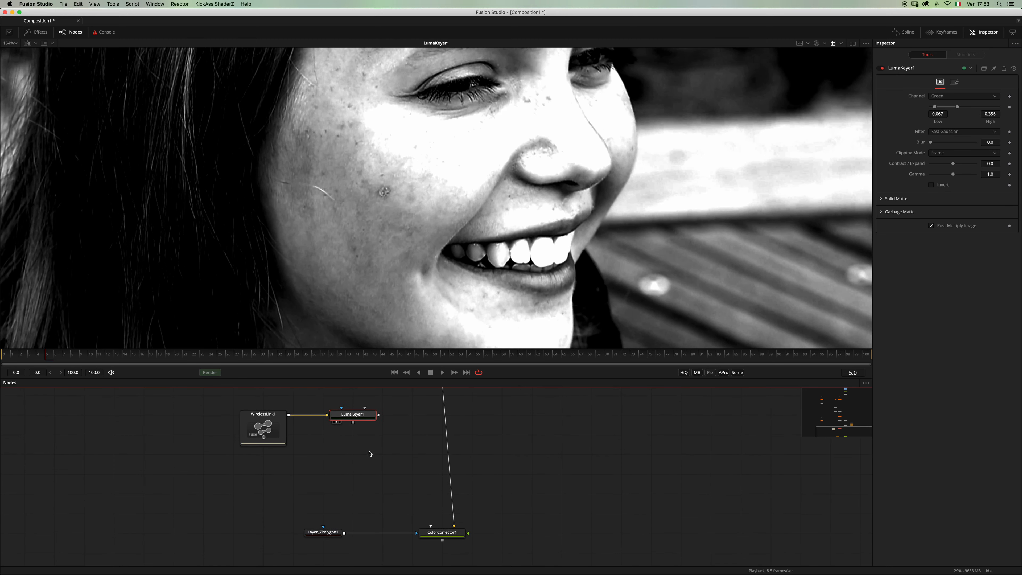
Step: Add a Bitmap mask fed by the Luma Keyer, connect it into the teeth polygon, and view the polygon's matte
{"action": "key", "text": "shift+space"}
{"action": "type", "text": "bit"}
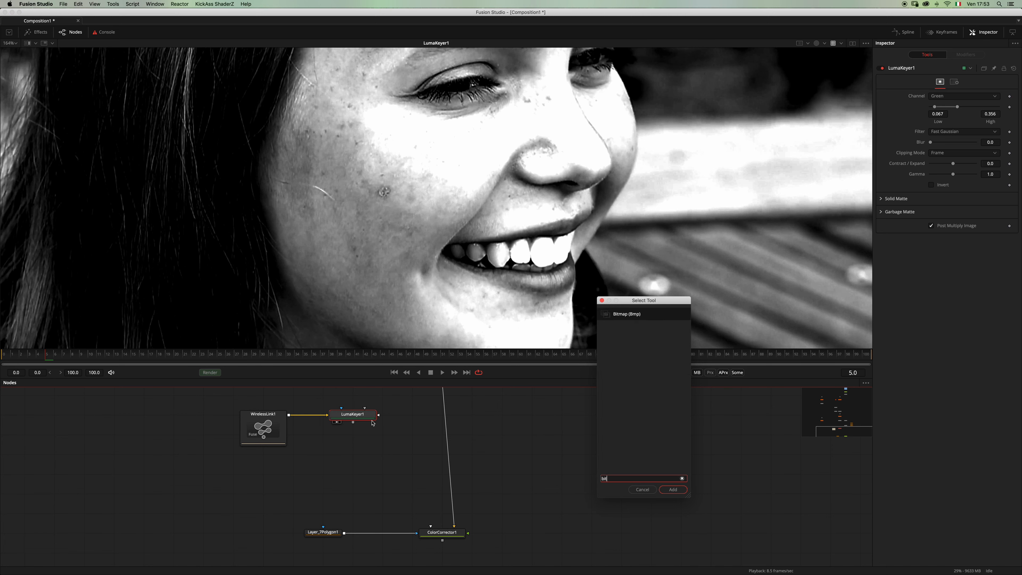
{"action": "key", "text": "Return"}
{"action": "left_click_drag", "start_coordinate": [311, 444], "coordinate": [365, 461]}
{"action": "left_click_drag", "start_coordinate": [353, 424], "coordinate": [467, 314]}
{"action": "left_click_drag", "start_coordinate": [350, 535], "coordinate": [380, 535]}
{"action": "mouse_move", "coordinate": [353, 462]}
{"action": "left_mouse_down"}
{"action": "mouse_move", "coordinate": [355, 534]}
{"action": "mouse_move", "coordinate": [502, 292]}
{"action": "left_mouse_up"}
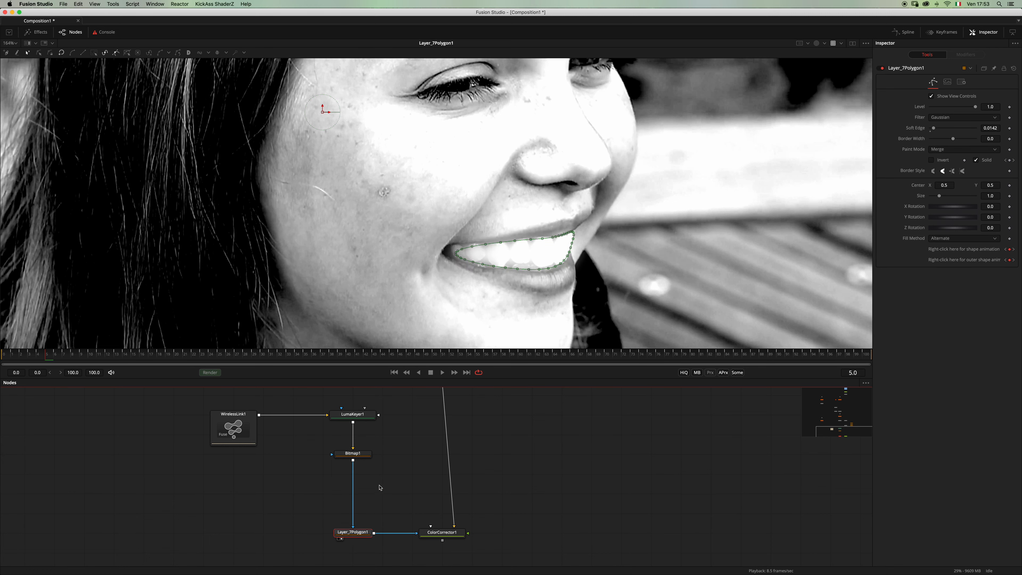
Step: Set the teeth polygon's paint mode to Multiply and reduce its soft edge to 0.0079
{"action": "left_click", "coordinate": [964, 149]}
{"action": "left_click", "coordinate": [956, 196]}
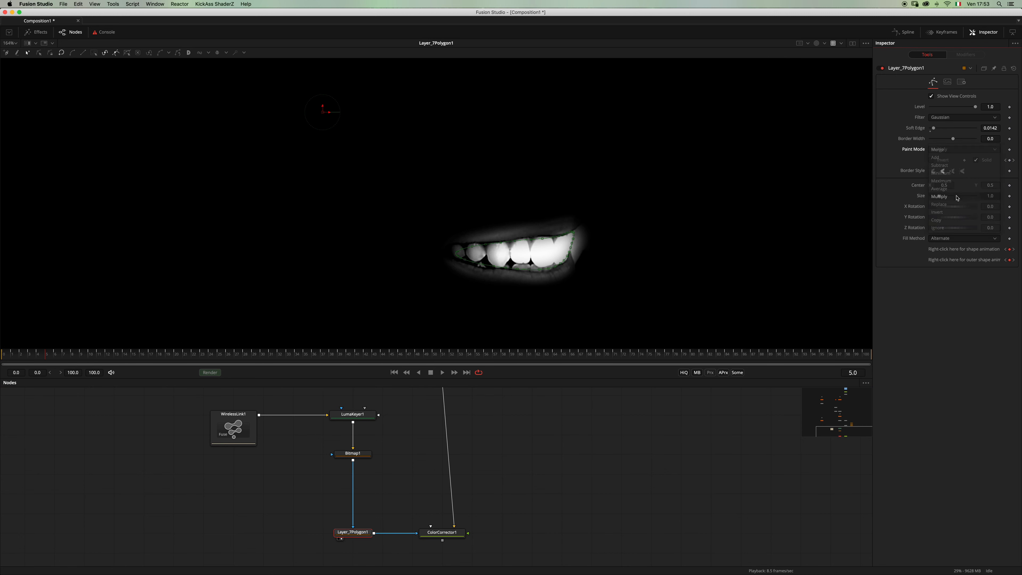
{"action": "left_click", "coordinate": [570, 478]}
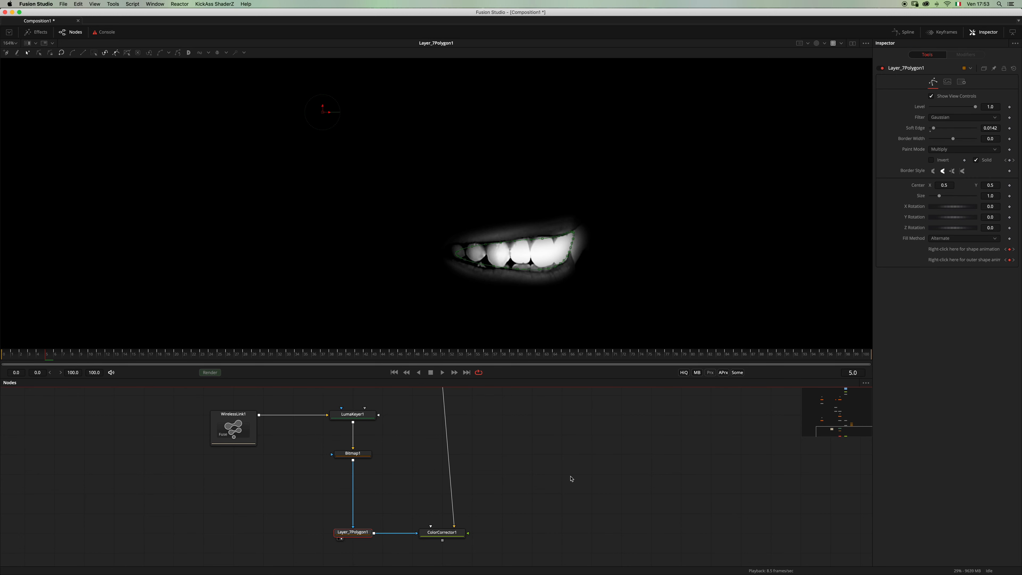
{"action": "left_click_drag", "start_coordinate": [937, 131], "coordinate": [932, 130]}
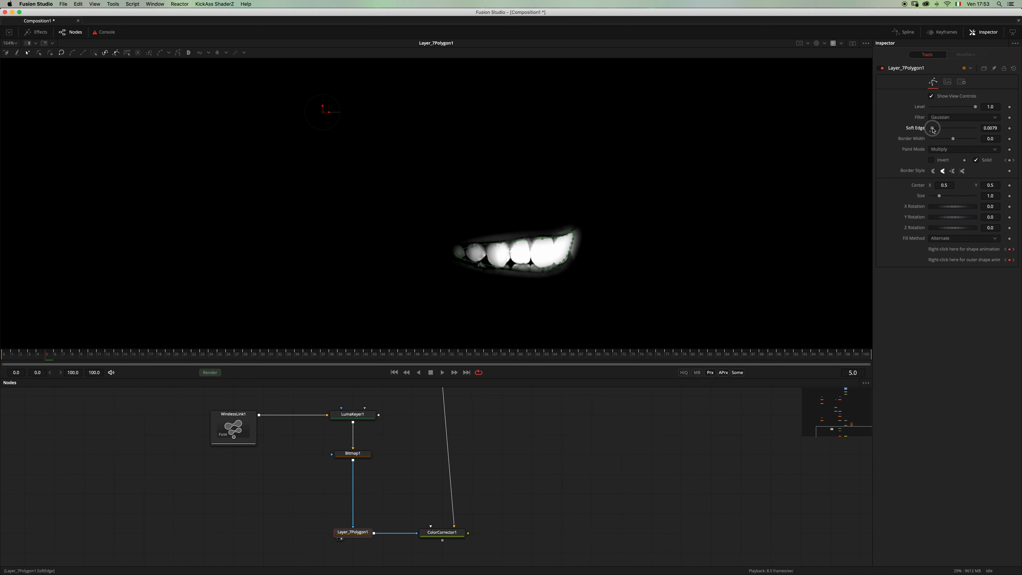
Step: Tighten the teeth matte by setting the Luma Keyer's low to 0.139 and high to 0.489
{"action": "left_click", "coordinate": [358, 453]}
{"action": "left_click", "coordinate": [353, 415]}
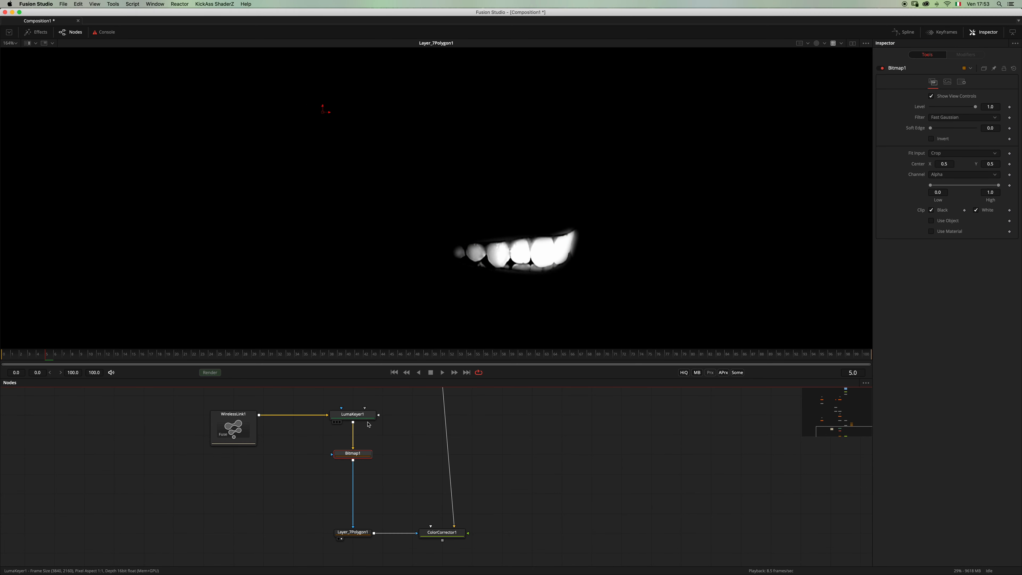
{"action": "mouse_move", "coordinate": [937, 109]}
{"action": "left_mouse_down"}
{"action": "mouse_move", "coordinate": [969, 109]}
{"action": "mouse_move", "coordinate": [939, 108]}
{"action": "left_mouse_up"}
{"action": "left_click", "coordinate": [572, 453]}
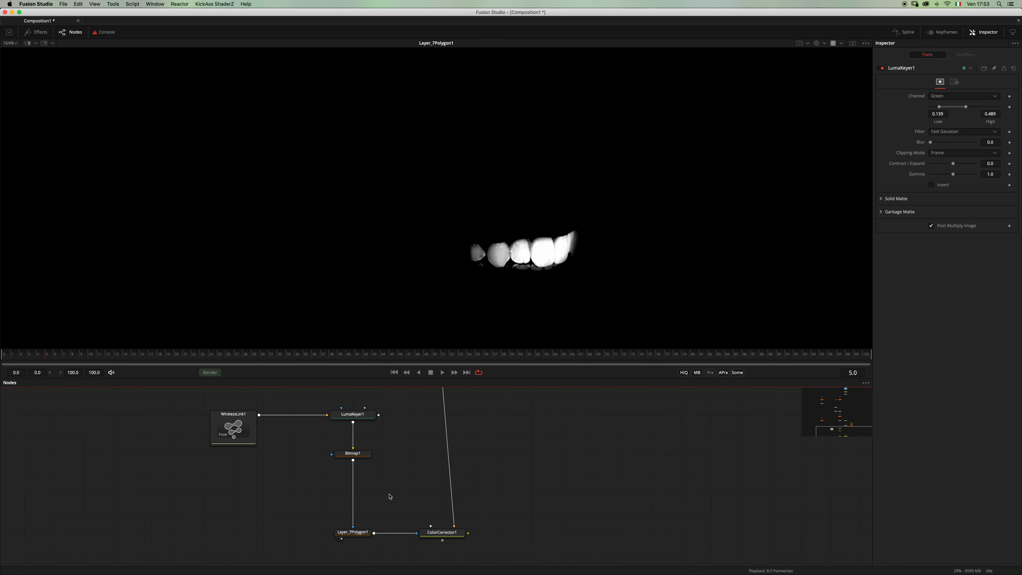
Step: View the Color Corrector's result in color and set its gamma to 1.486, gain to 1.133 and saturation to 0.47
{"action": "scroll", "coordinate": [407, 475], "scroll_direction": "down", "scroll_amount": 2}
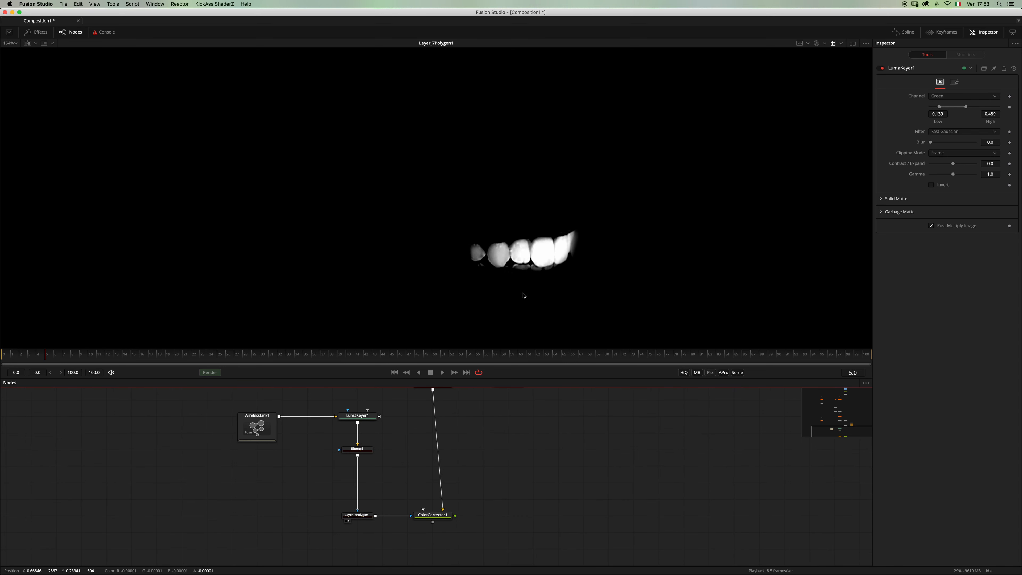
{"action": "scroll", "coordinate": [525, 294], "scroll_direction": "down", "scroll_amount": 6}
{"action": "left_click_drag", "start_coordinate": [552, 278], "coordinate": [535, 272]}
{"action": "scroll", "coordinate": [534, 275], "scroll_direction": "up", "scroll_amount": 2}
{"action": "left_click_drag", "start_coordinate": [438, 516], "coordinate": [482, 314]}
{"action": "key", "text": "c"}
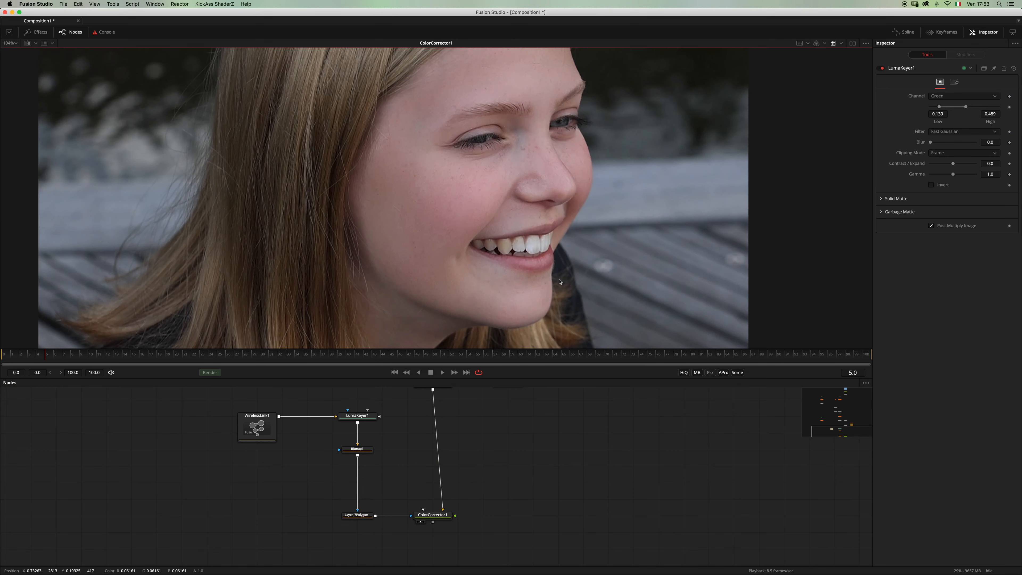
{"action": "left_click", "coordinate": [444, 515]}
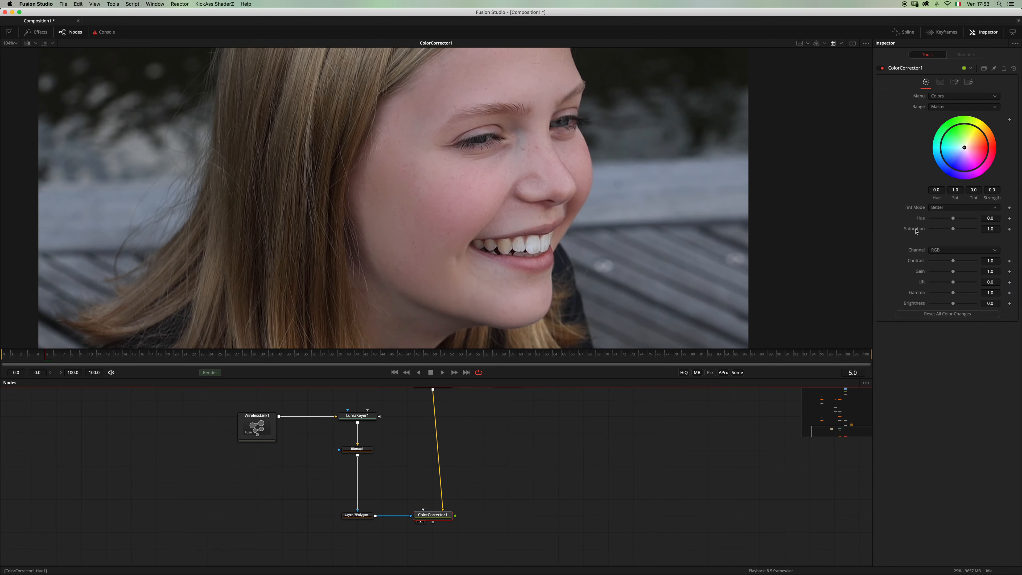
{"action": "scroll", "coordinate": [577, 263], "scroll_direction": "up", "scroll_amount": 2}
{"action": "left_click_drag", "start_coordinate": [953, 292], "coordinate": [954, 272]}
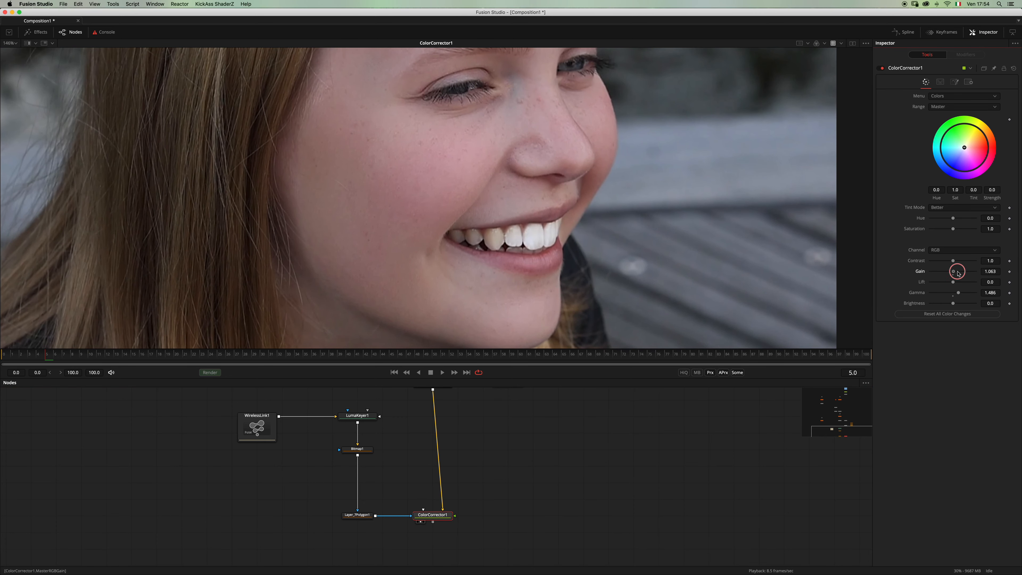
{"action": "left_click_drag", "start_coordinate": [953, 229], "coordinate": [940, 231]}
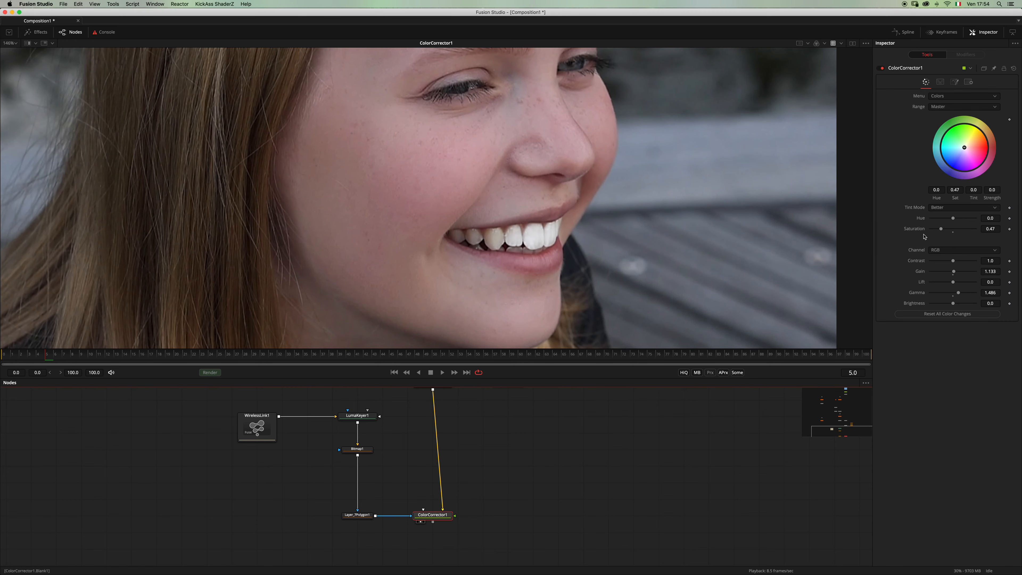
Step: Lower the Bitmap mask's high threshold and give the mask a slight soft edge
{"action": "left_click", "coordinate": [357, 516]}
{"action": "left_click", "coordinate": [357, 449]}
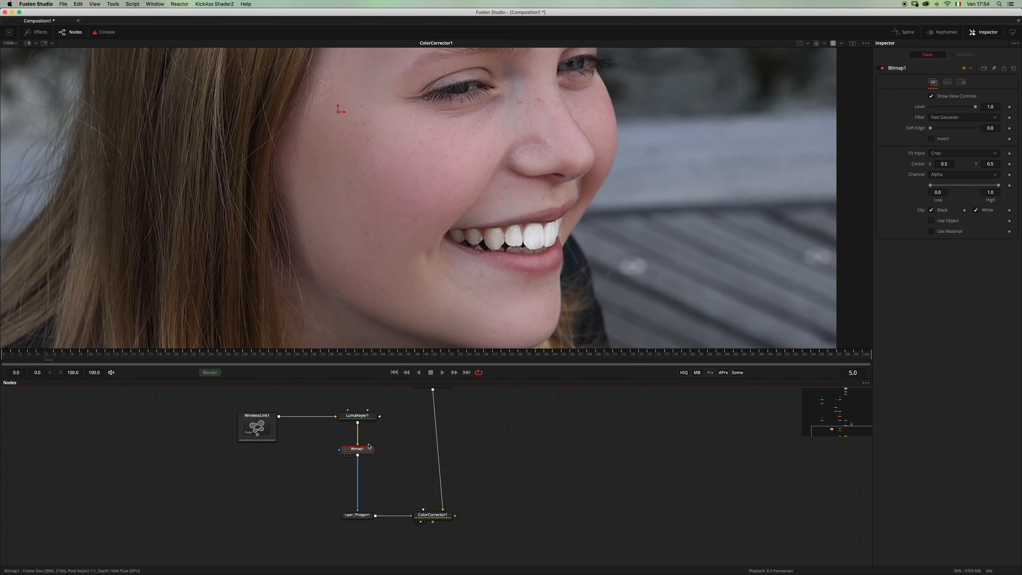
{"action": "left_click_drag", "start_coordinate": [1000, 185], "coordinate": [983, 186]}
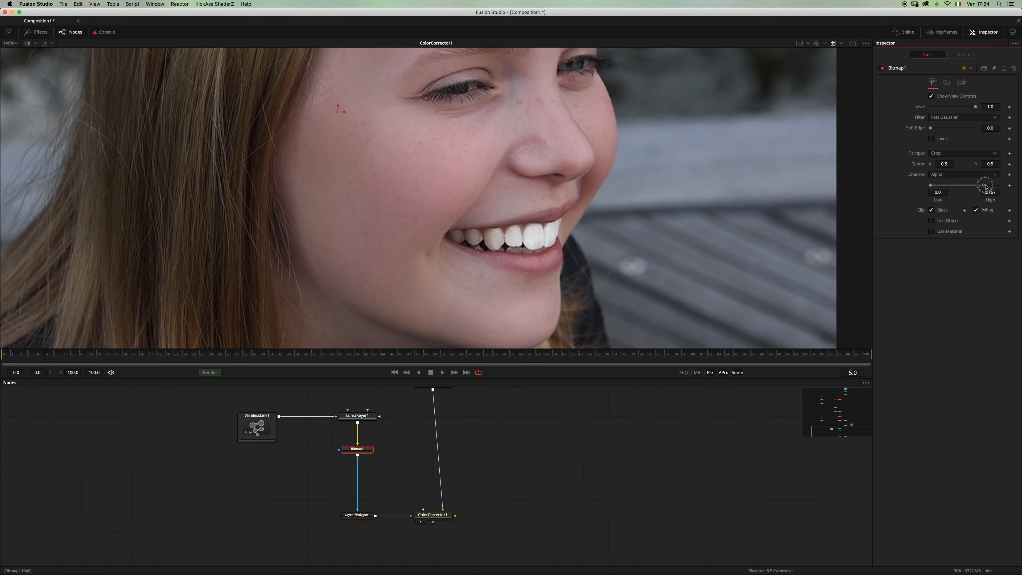
{"action": "left_click_drag", "start_coordinate": [931, 129], "coordinate": [933, 130]}
Step: Set the Color Corrector's brightness to -0.09 and gain to 0.996, and enlarge the viewer to judge the teeth
{"action": "left_click", "coordinate": [432, 514]}
{"action": "left_click_drag", "start_coordinate": [953, 304], "coordinate": [951, 304]}
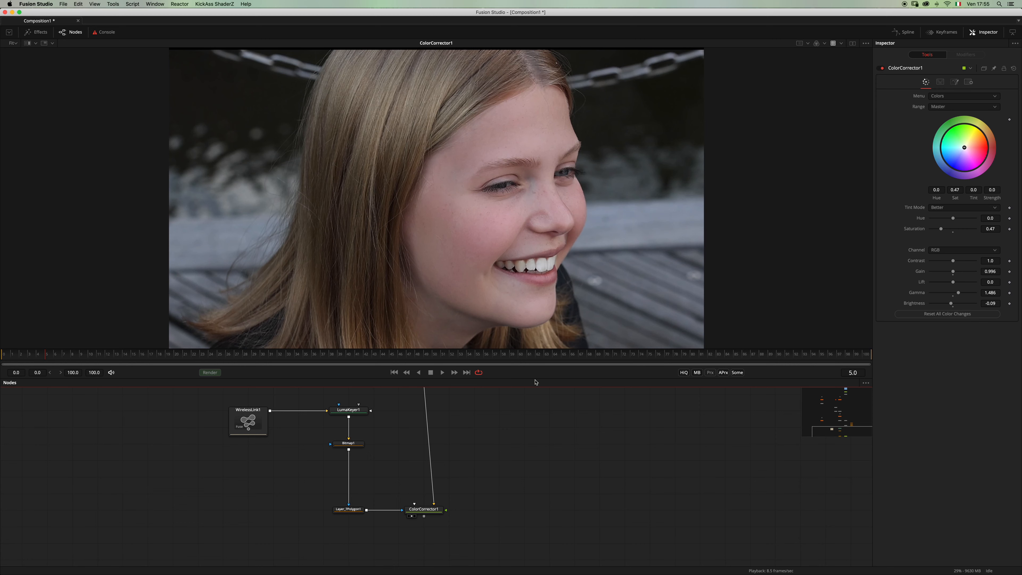
{"action": "left_click_drag", "start_coordinate": [535, 382], "coordinate": [535, 392]}
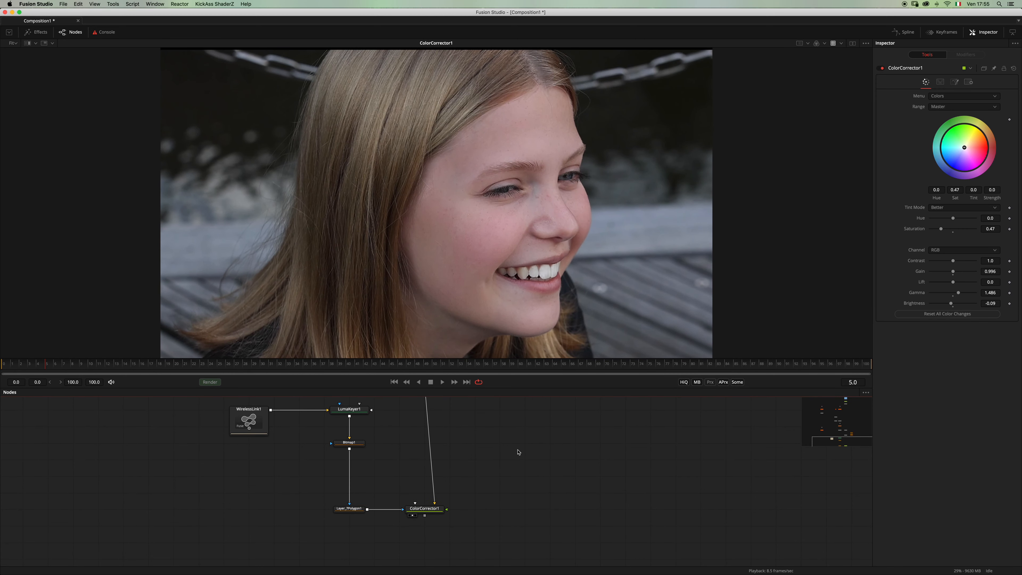